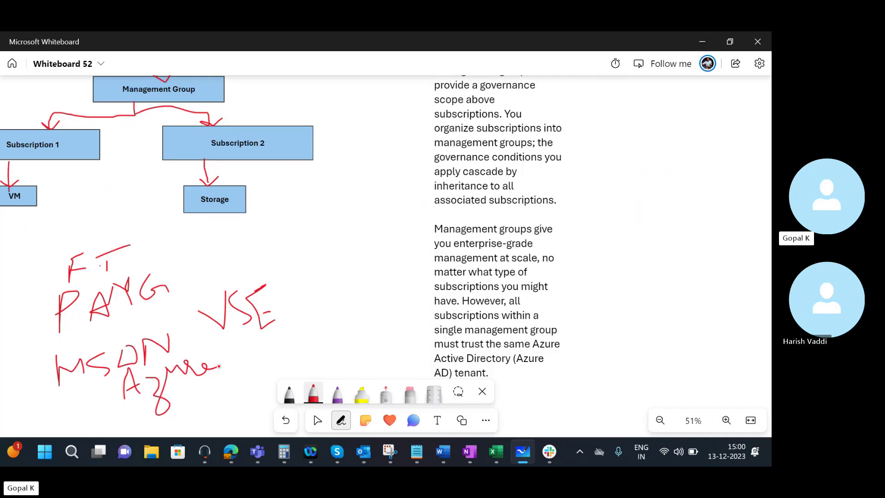
Step: Add red check marks beside the handwritten PAYG and VSE notes, and write "100" above VSE and "St 100" beside Azure
{"action": "left_click", "coordinate": [167, 285]}
{"action": "left_click_drag", "start_coordinate": [169, 274], "coordinate": [215, 249]}
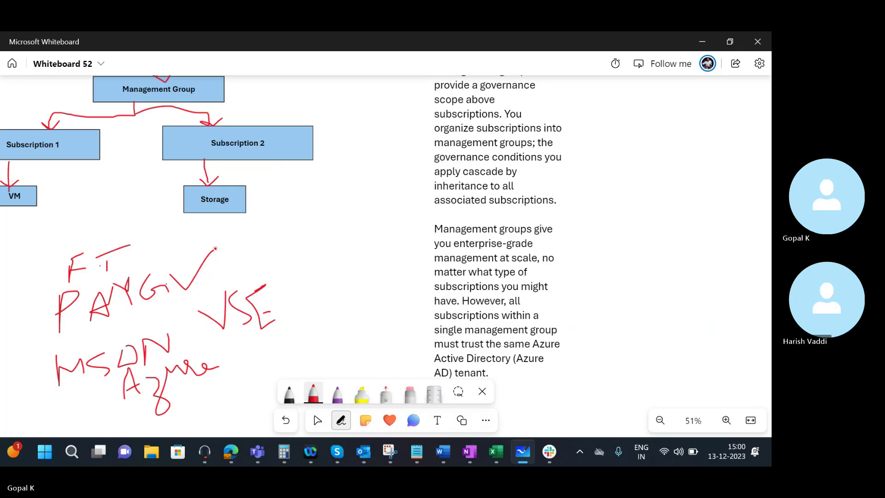
{"action": "left_click_drag", "start_coordinate": [279, 297], "coordinate": [338, 253]}
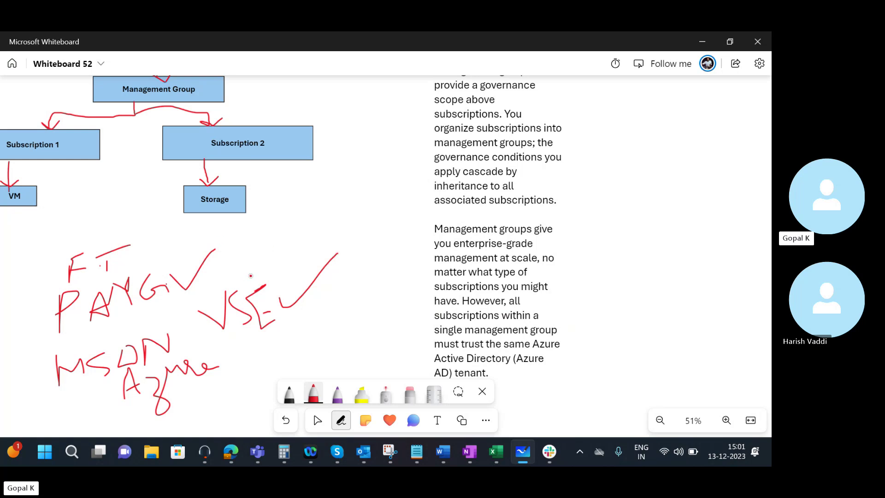
{"action": "mouse_move", "coordinate": [251, 262]}
{"action": "left_mouse_down"}
{"action": "mouse_move", "coordinate": [252, 272]}
{"action": "mouse_move", "coordinate": [282, 264]}
{"action": "left_mouse_up"}
{"action": "mouse_move", "coordinate": [205, 365]}
{"action": "left_mouse_down"}
{"action": "mouse_move", "coordinate": [233, 359]}
{"action": "mouse_move", "coordinate": [237, 376]}
{"action": "mouse_move", "coordinate": [252, 359]}
{"action": "mouse_move", "coordinate": [249, 374]}
{"action": "mouse_move", "coordinate": [291, 341]}
{"action": "mouse_move", "coordinate": [290, 357]}
{"action": "mouse_move", "coordinate": [305, 357]}
{"action": "mouse_move", "coordinate": [297, 354]}
{"action": "left_mouse_up"}
{"action": "mouse_move", "coordinate": [297, 342]}
{"action": "left_mouse_down"}
{"action": "mouse_move", "coordinate": [322, 338]}
{"action": "mouse_move", "coordinate": [331, 353]}
{"action": "mouse_move", "coordinate": [327, 344]}
{"action": "left_mouse_up"}
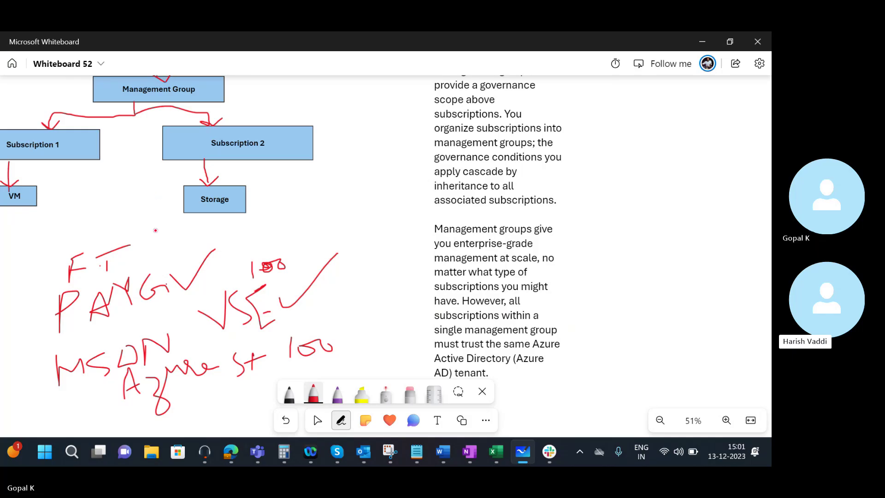
Step: Switch to the Azure portal in Microsoft Edge and go to its home page
{"action": "mouse_move", "coordinate": [231, 451]}
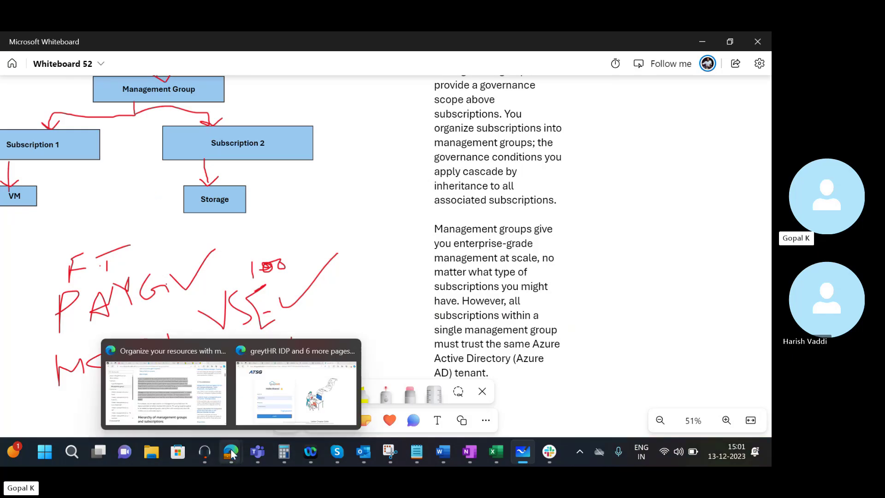
{"action": "left_click", "coordinate": [178, 389]}
{"action": "left_click", "coordinate": [287, 41]}
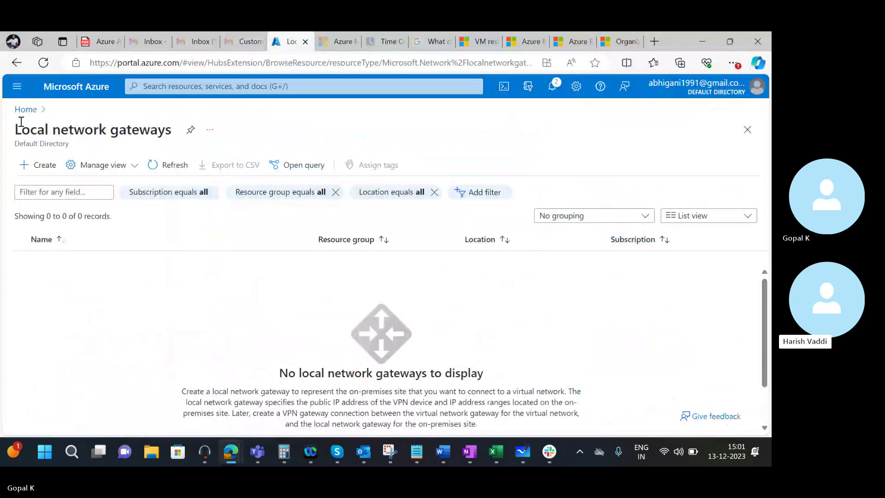
{"action": "left_click", "coordinate": [25, 114]}
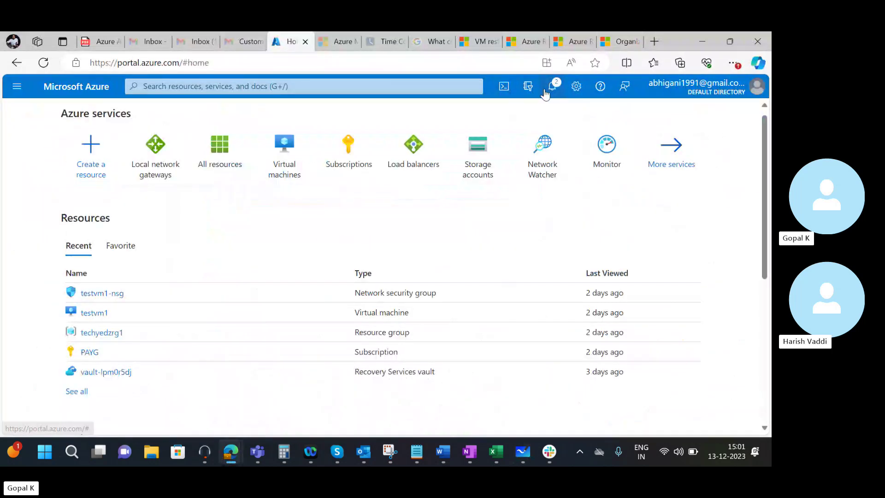
Step: Check the portal notifications and open the overview of the recently viewed PAYG subscription
{"action": "left_click", "coordinate": [553, 87]}
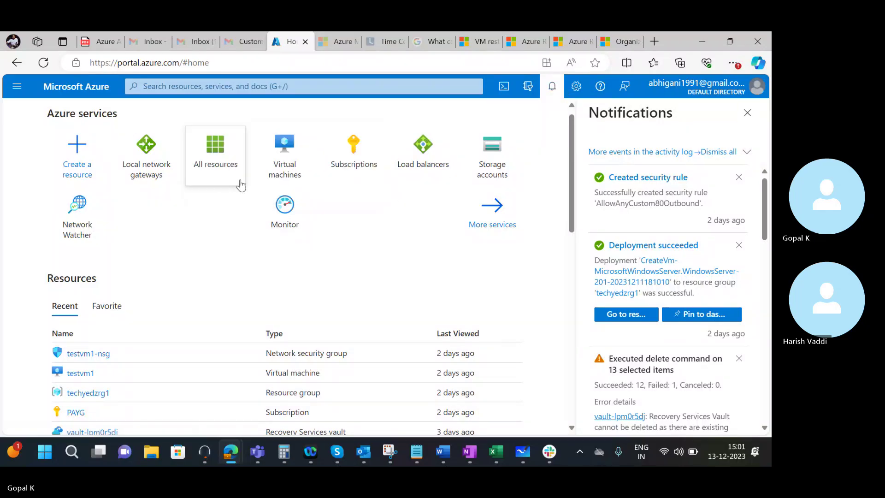
{"action": "left_click", "coordinate": [76, 412]}
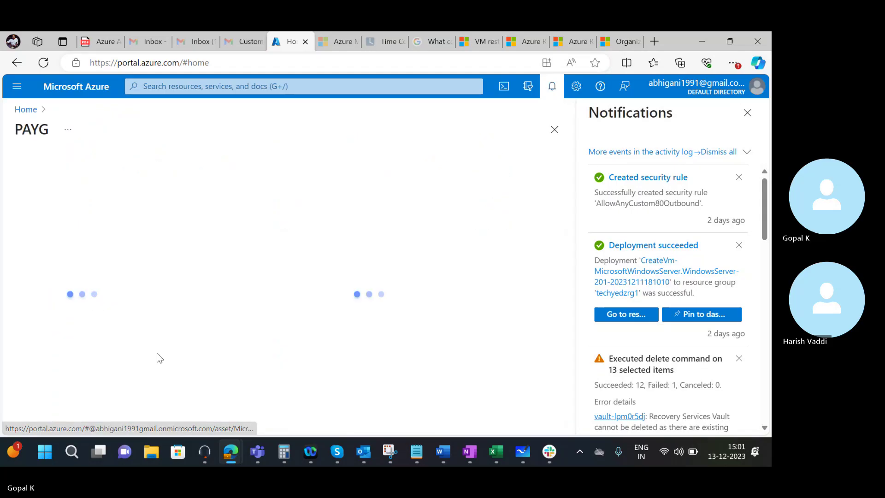
{"action": "left_click", "coordinate": [747, 112]}
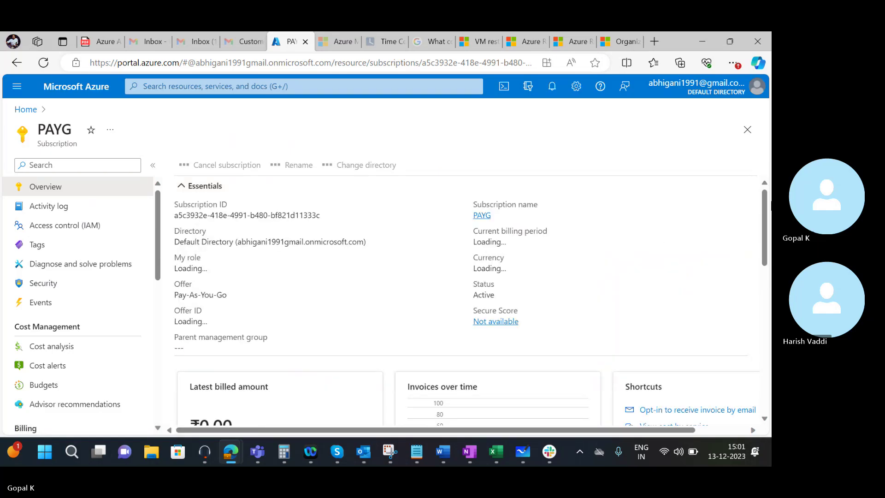
{"action": "left_click_drag", "start_coordinate": [767, 202], "coordinate": [741, 159]}
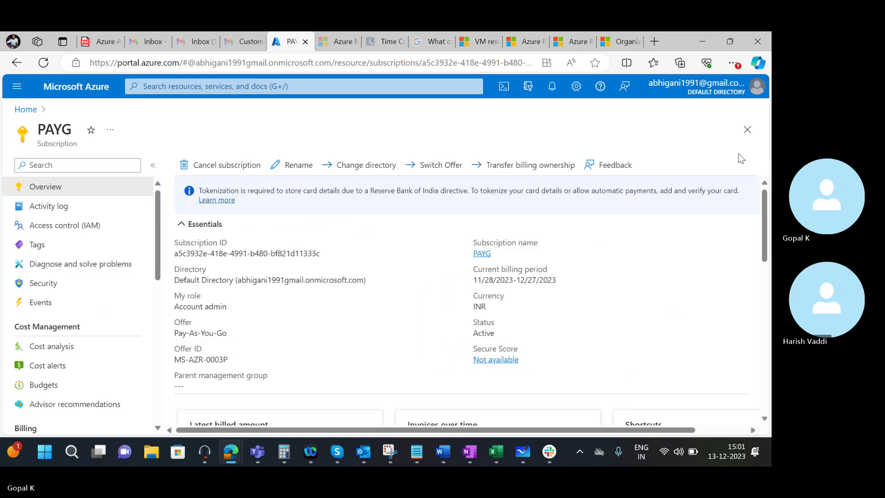
Step: Return to the portal home page, search for "manag" and open the Management groups service
{"action": "left_click", "coordinate": [25, 110]}
{"action": "left_click", "coordinate": [208, 88]}
{"action": "type", "text": "m"}
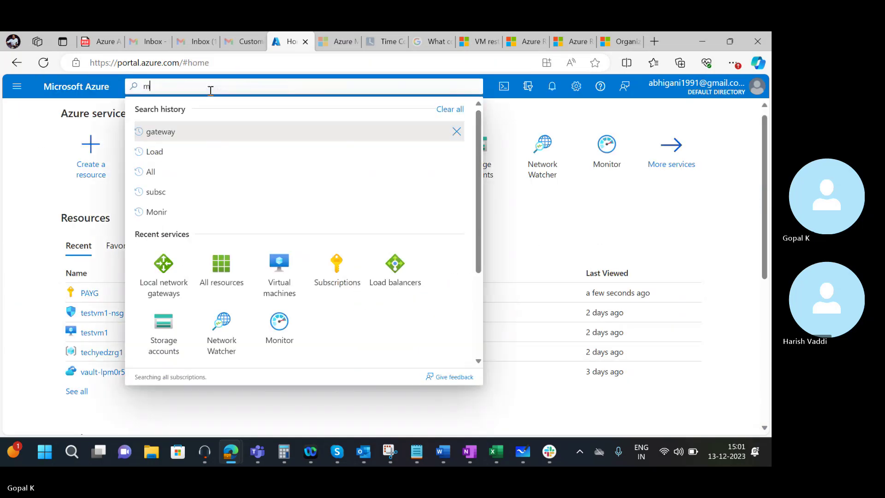
{"action": "type", "text": "anag"}
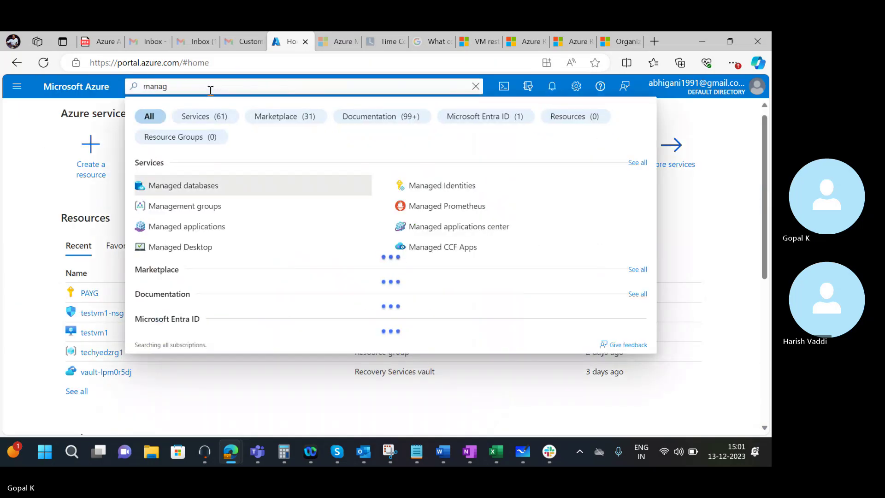
{"action": "left_click", "coordinate": [198, 208]}
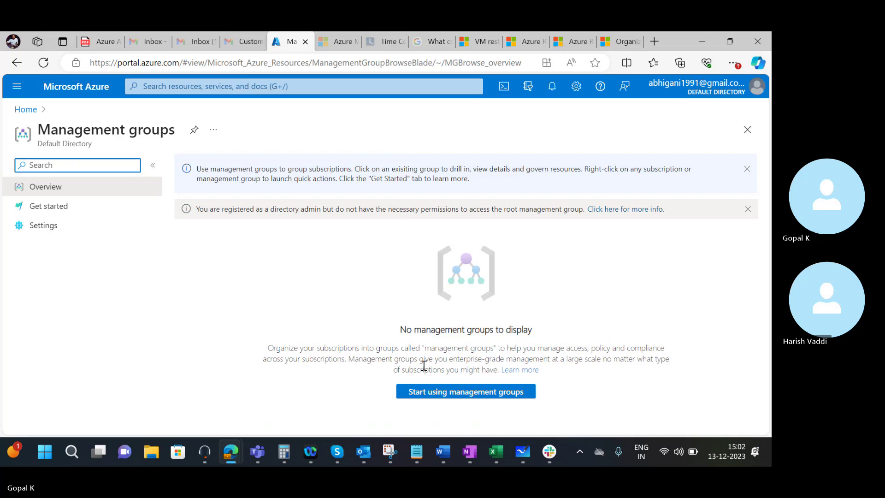
Step: Create a management group with the ID Managementgroup1991 and the display name managementgroupPAYG
{"action": "left_click", "coordinate": [435, 392]}
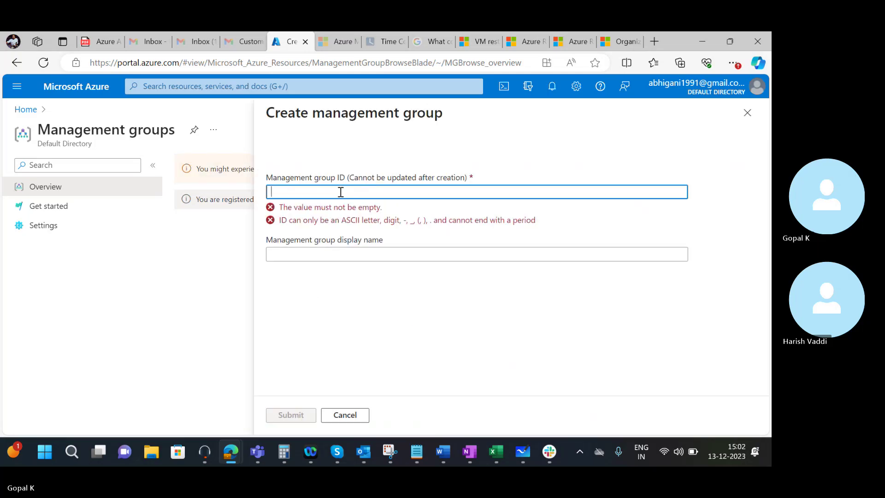
{"action": "type", "text": "Managementgroup"}
{"action": "left_click_drag", "start_coordinate": [343, 192], "coordinate": [324, 193]}
{"action": "left_click", "coordinate": [353, 192]}
{"action": "type", "text": "1991"}
{"action": "left_click", "coordinate": [339, 250]}
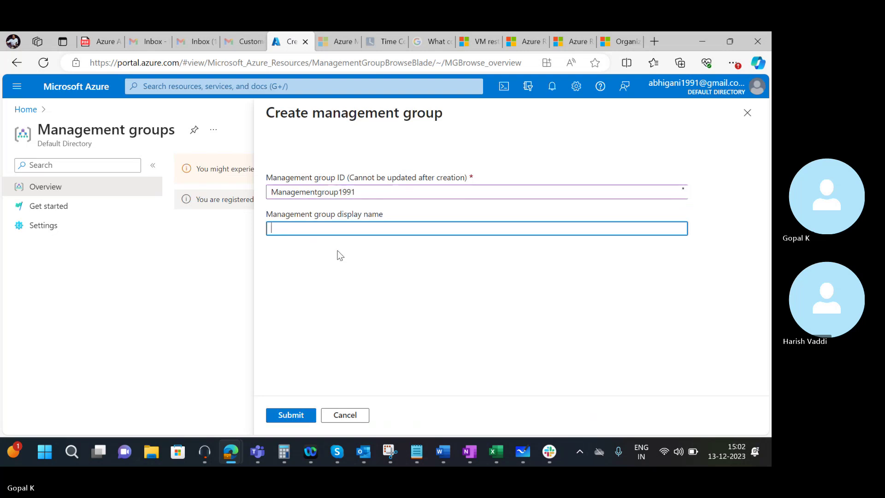
{"action": "type", "text": "managementgroupPAYG"}
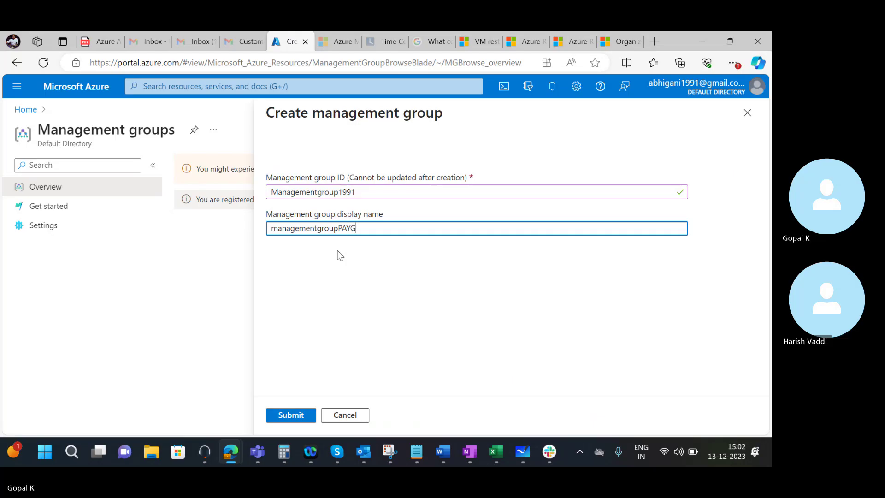
{"action": "left_click", "coordinate": [293, 414]}
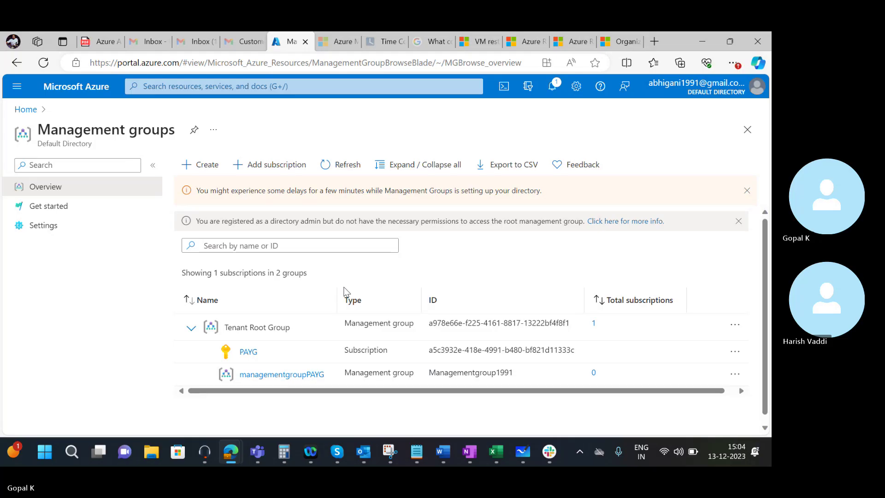
Step: View the details of managementgroupPAYG and return to the management groups list
{"action": "left_click", "coordinate": [278, 375]}
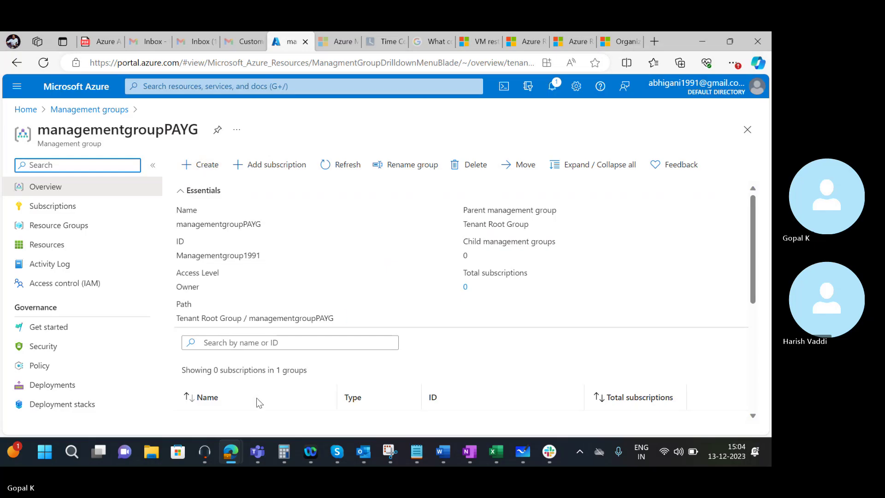
{"action": "left_click", "coordinate": [257, 341]}
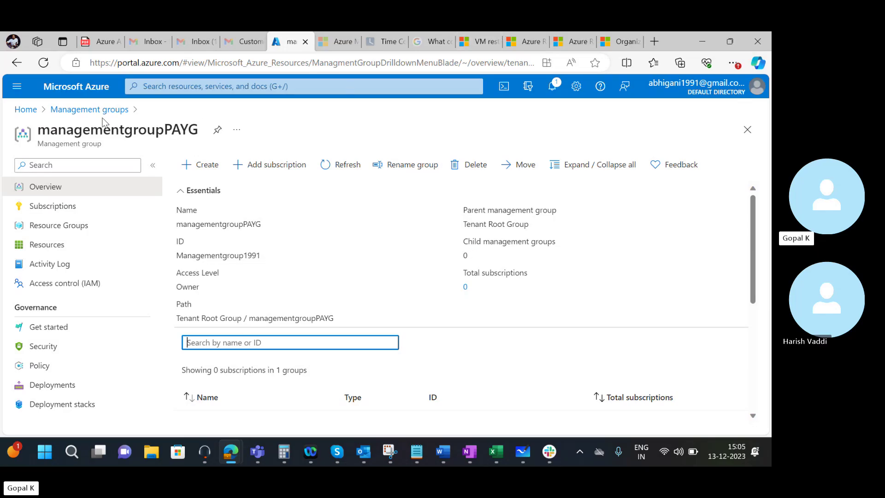
{"action": "left_click", "coordinate": [88, 111]}
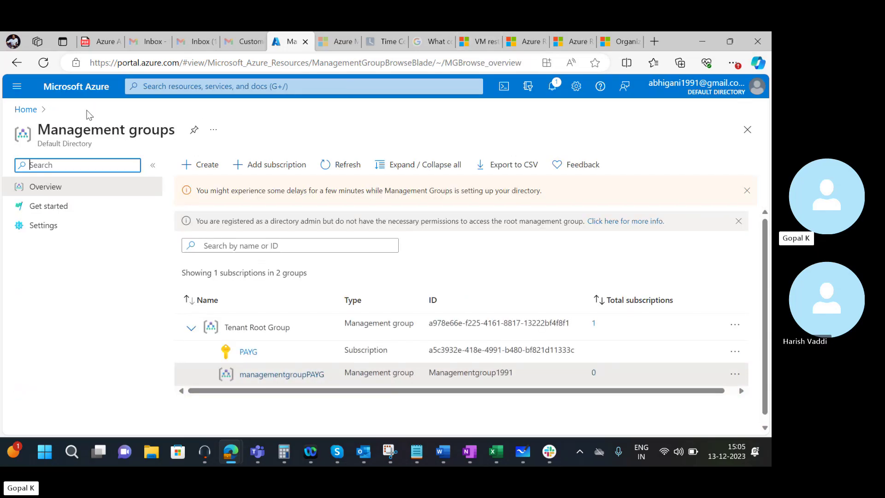
{"action": "left_click", "coordinate": [231, 82]}
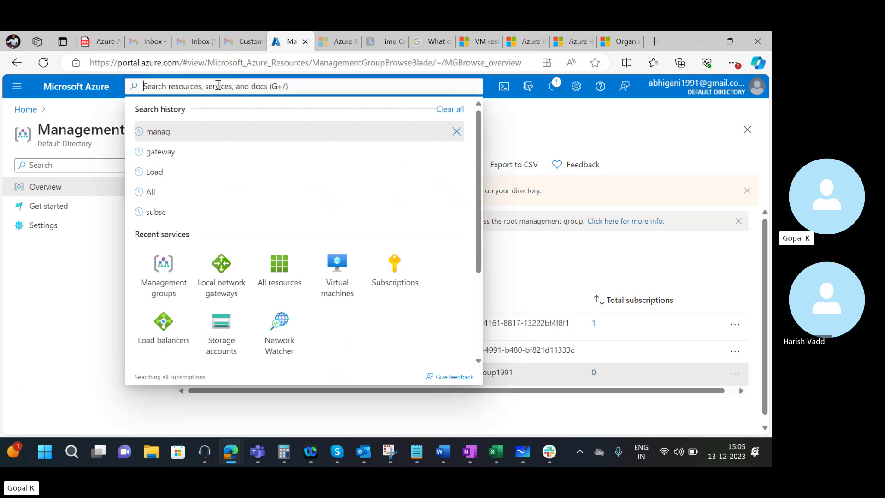
{"action": "left_click", "coordinate": [56, 268]}
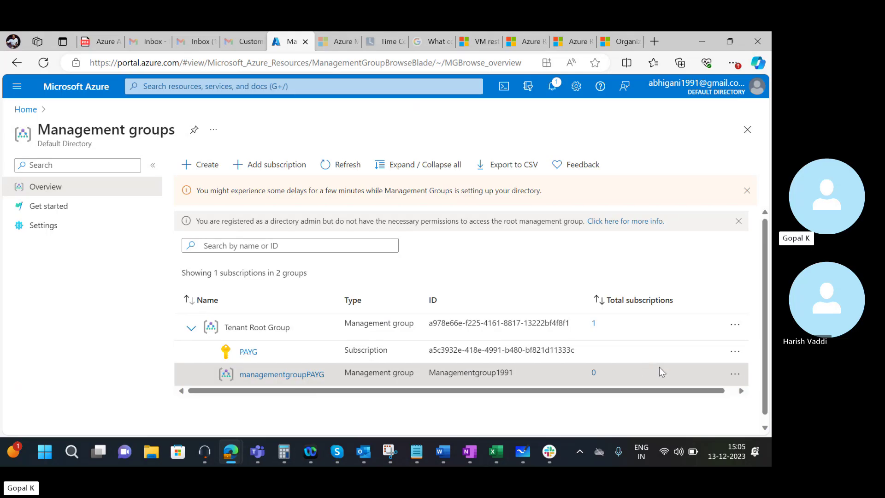
Step: Delete managementgroupPAYG from the Tenant Root Group and confirm the deletion
{"action": "left_click", "coordinate": [735, 374]}
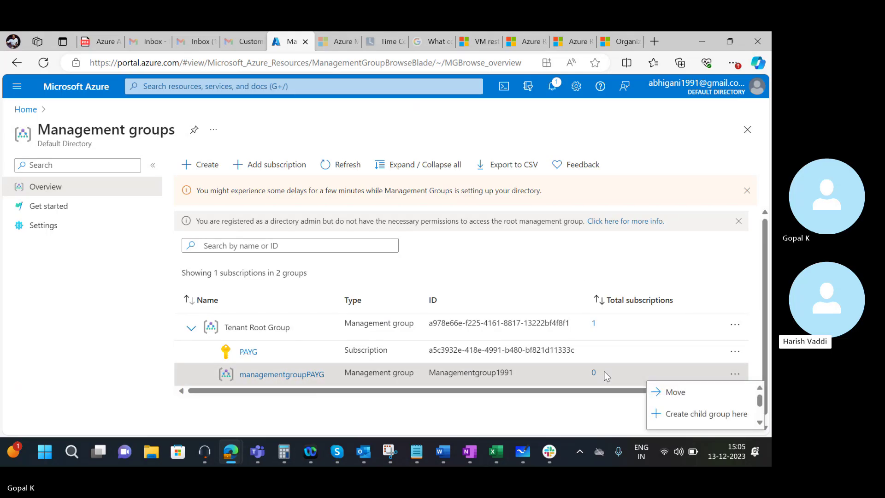
{"action": "scroll", "coordinate": [766, 380], "scroll_direction": "down", "scroll_amount": 1}
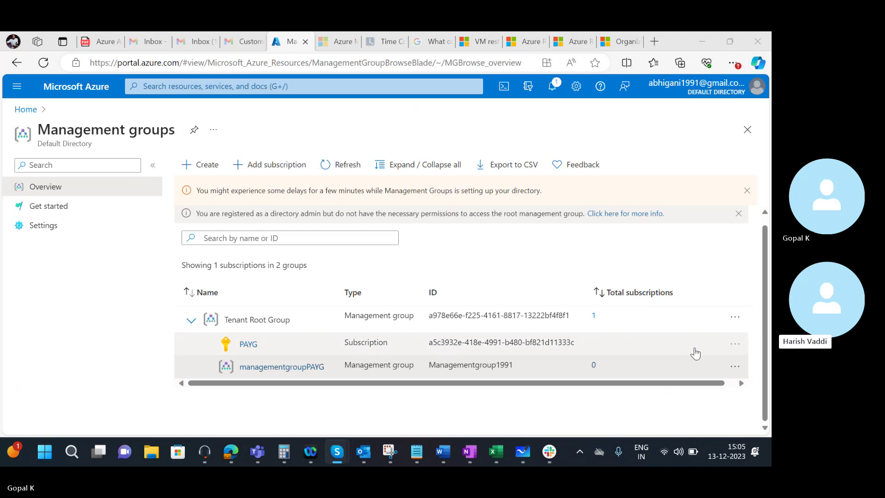
{"action": "left_click", "coordinate": [735, 366]}
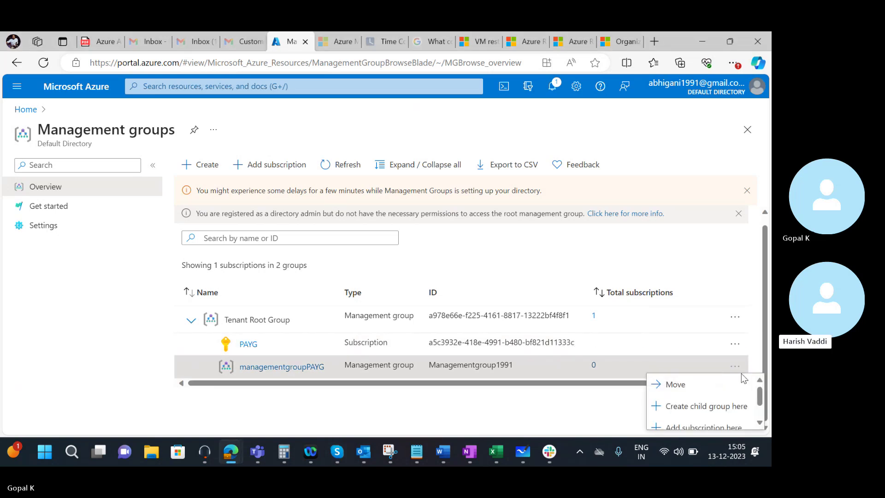
{"action": "left_click_drag", "start_coordinate": [762, 392], "coordinate": [762, 409]}
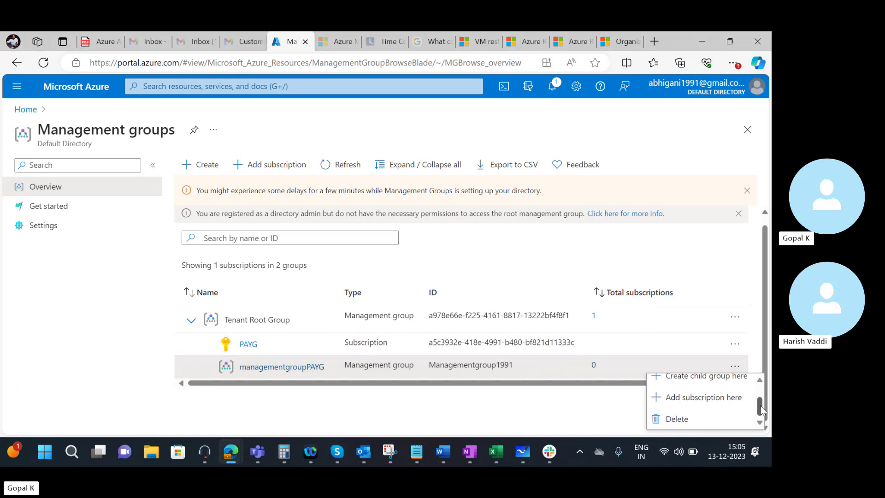
{"action": "left_click", "coordinate": [677, 419]}
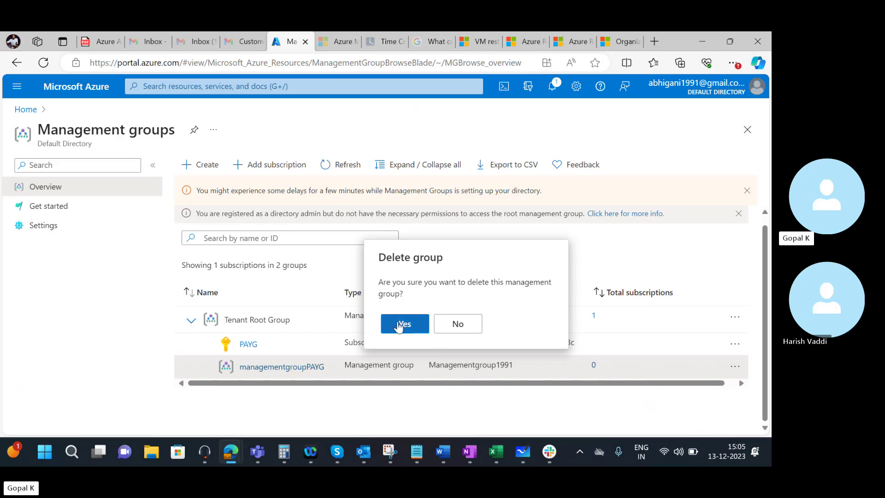
{"action": "left_click", "coordinate": [399, 325]}
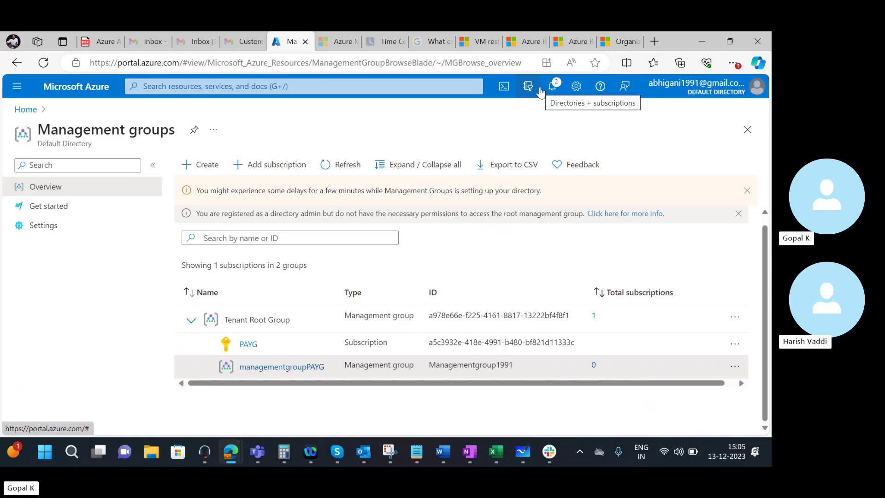
Step: Check the notifications and examine the Default Directory entry in the portal's Directories + subscriptions settings
{"action": "left_click", "coordinate": [540, 89]}
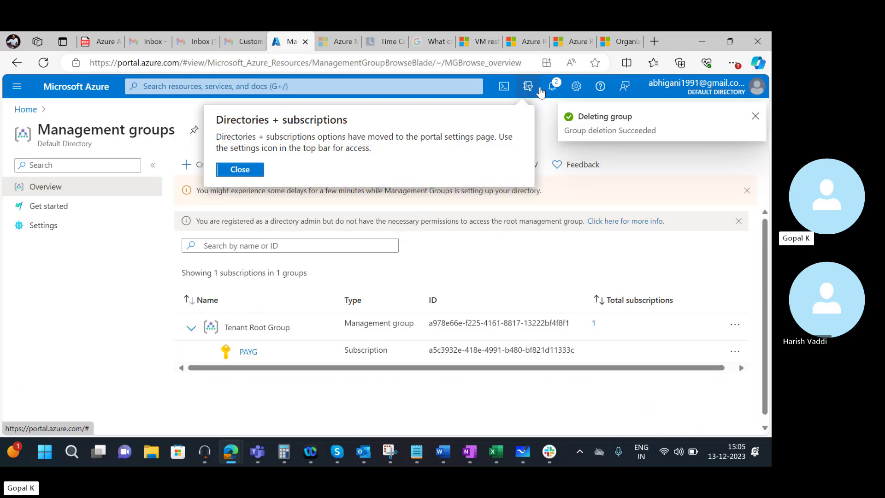
{"action": "left_click", "coordinate": [238, 170]}
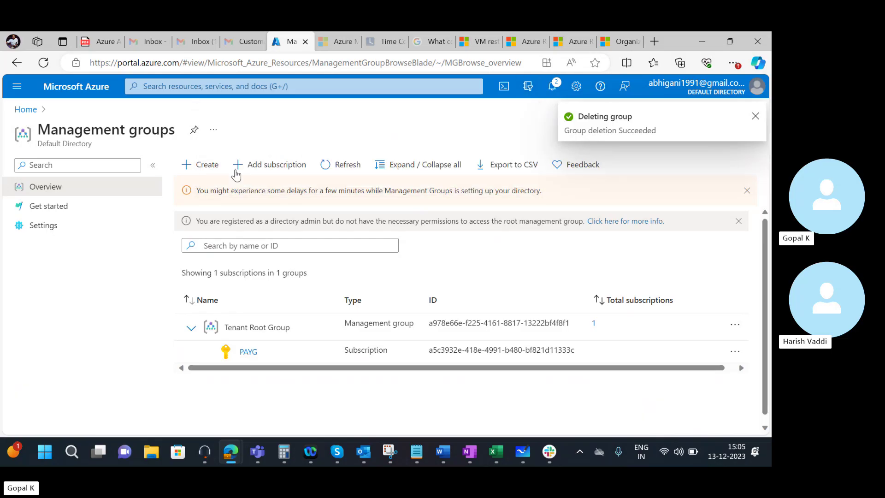
{"action": "left_click", "coordinate": [554, 86]}
{"action": "left_click", "coordinate": [575, 87]}
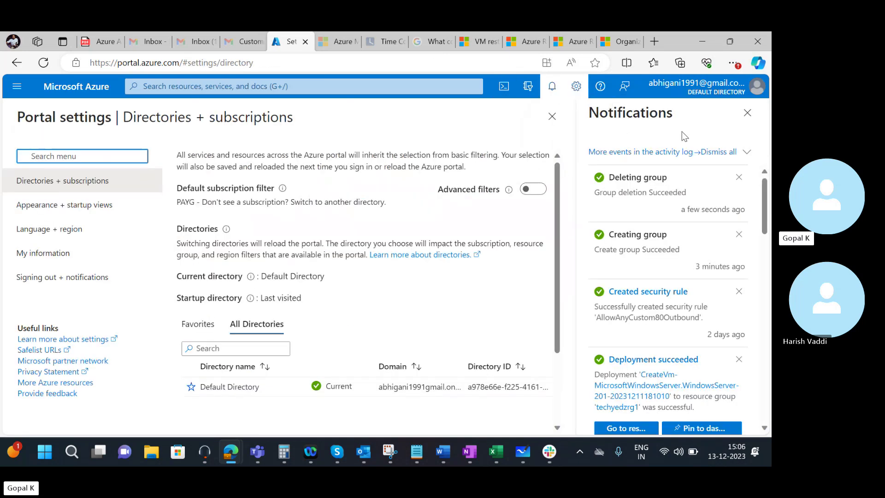
{"action": "left_click", "coordinate": [745, 121]}
{"action": "left_click", "coordinate": [576, 86]}
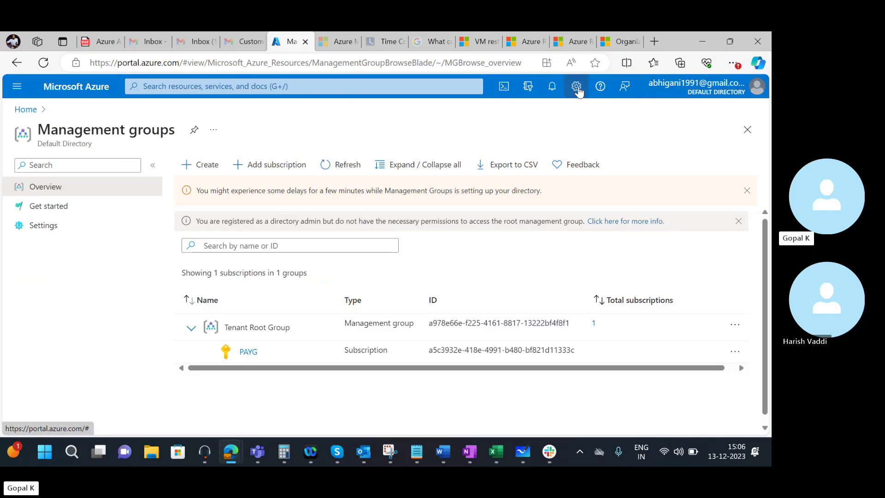
{"action": "left_click", "coordinate": [575, 88]}
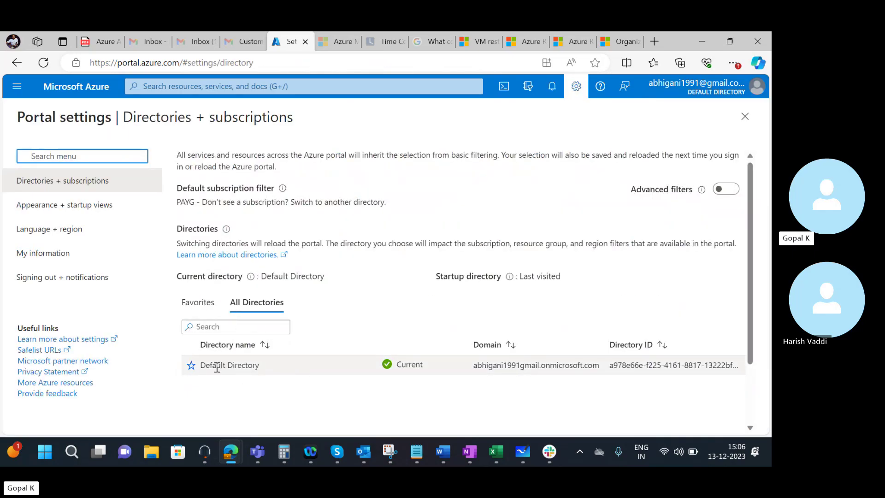
{"action": "left_click_drag", "start_coordinate": [261, 365], "coordinate": [181, 364]}
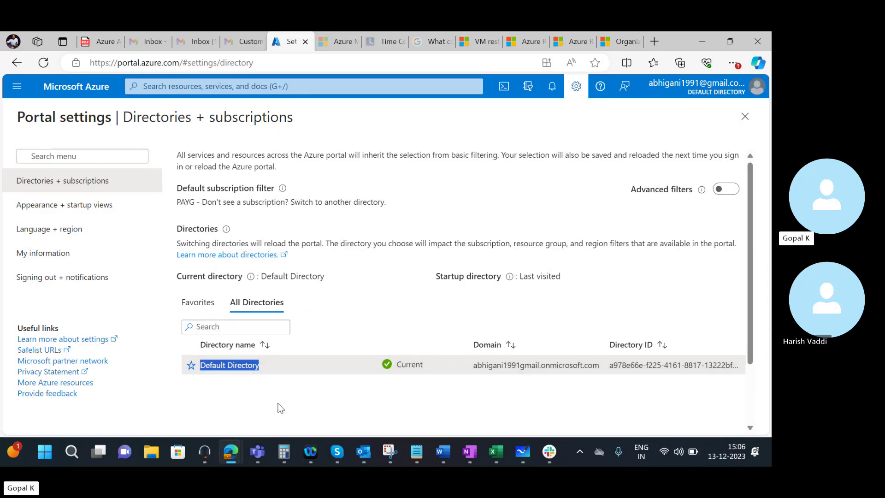
{"action": "left_click", "coordinate": [297, 389]}
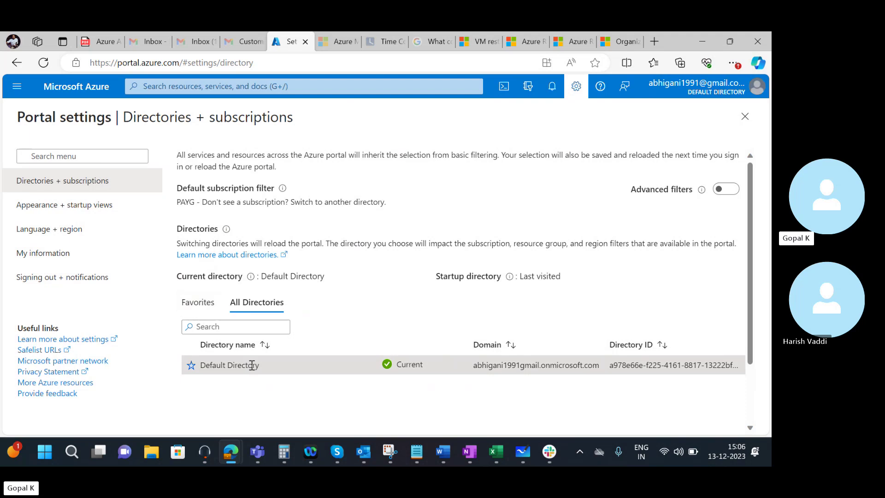
Step: Check the notice on where the Directories + subscriptions options moved and open them in the portal settings
{"action": "left_click", "coordinate": [576, 86]}
{"action": "left_click", "coordinate": [577, 86]}
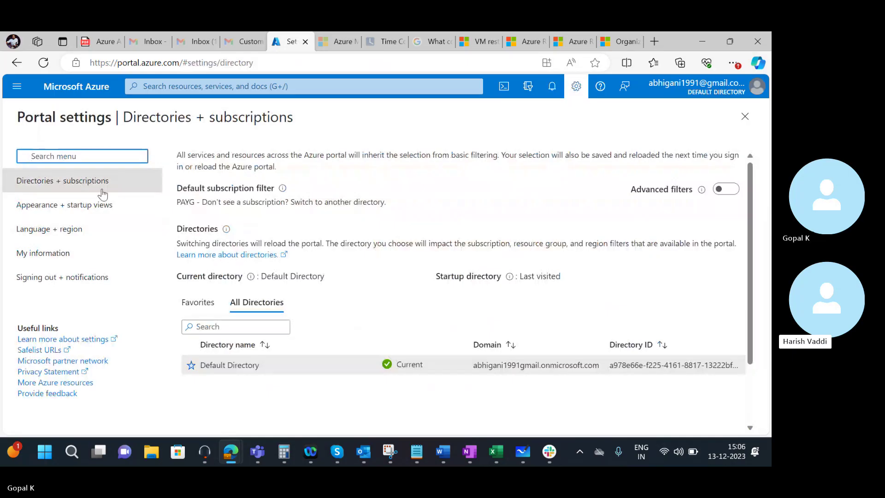
{"action": "left_click", "coordinate": [523, 87]}
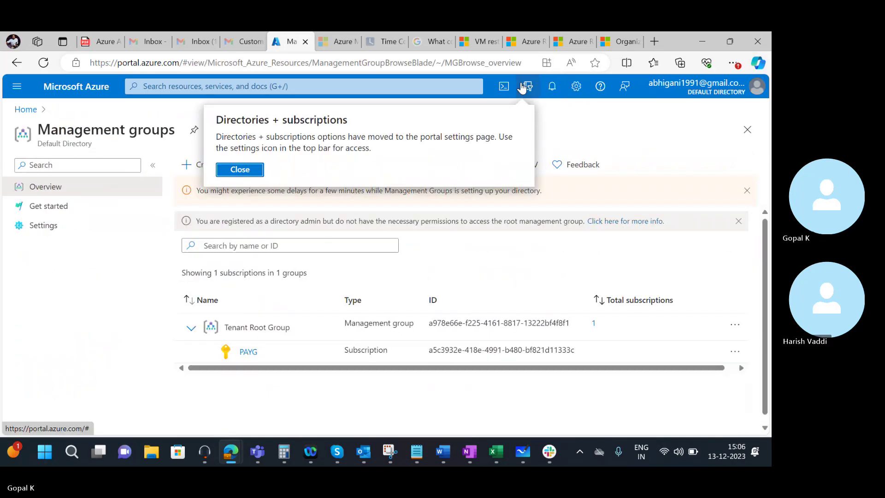
{"action": "left_click", "coordinate": [226, 170]}
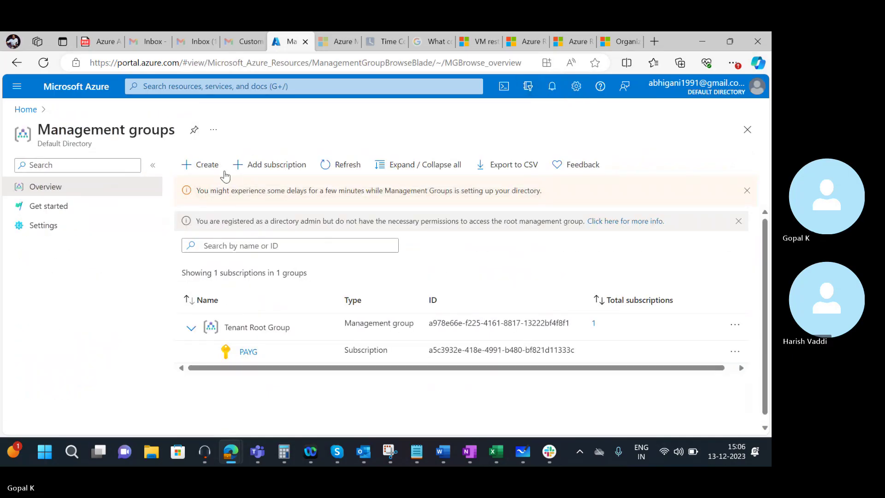
{"action": "left_click", "coordinate": [528, 86]}
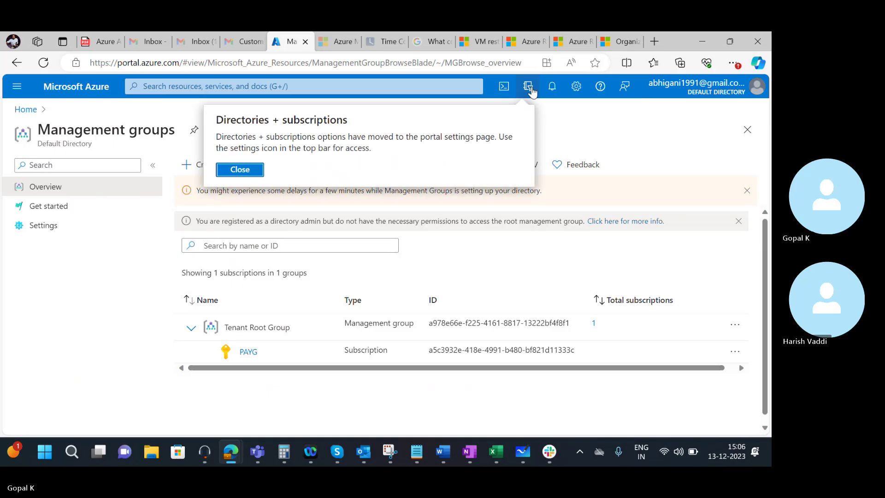
{"action": "left_click", "coordinate": [251, 170]}
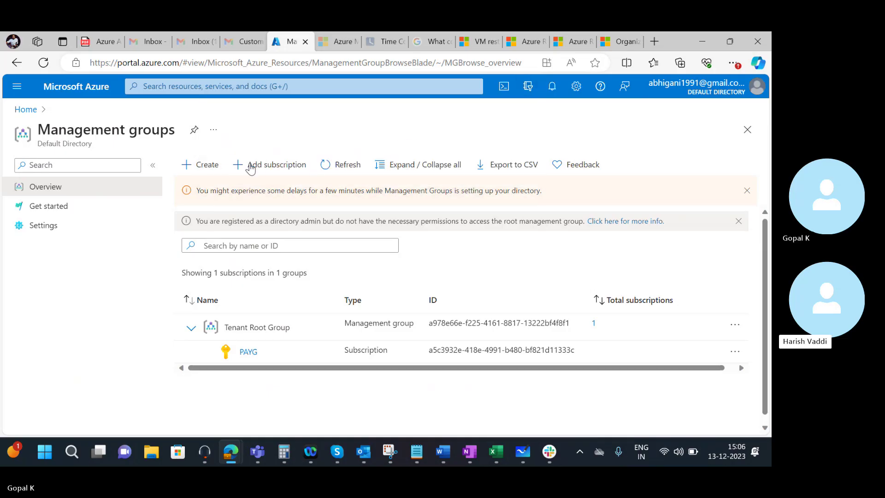
{"action": "left_click", "coordinate": [534, 88]}
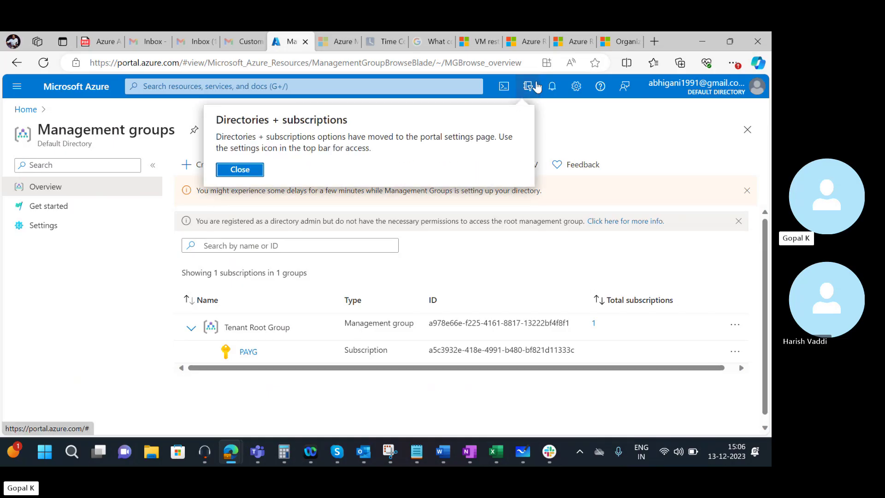
{"action": "left_click", "coordinate": [576, 106]}
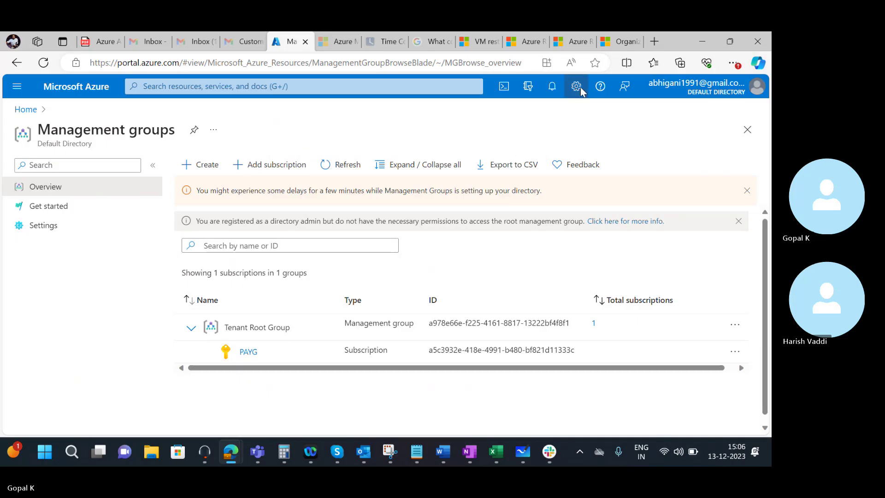
{"action": "left_click", "coordinate": [576, 87]}
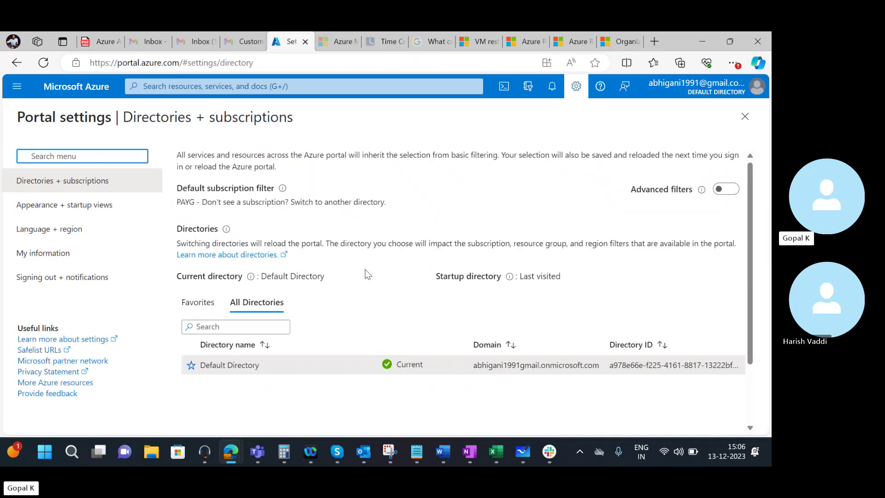
Step: Examine the Default Directory entry under All Directories and the signed-in account's directory details
{"action": "left_click", "coordinate": [247, 392]}
{"action": "left_click_drag", "start_coordinate": [248, 365], "coordinate": [279, 398]}
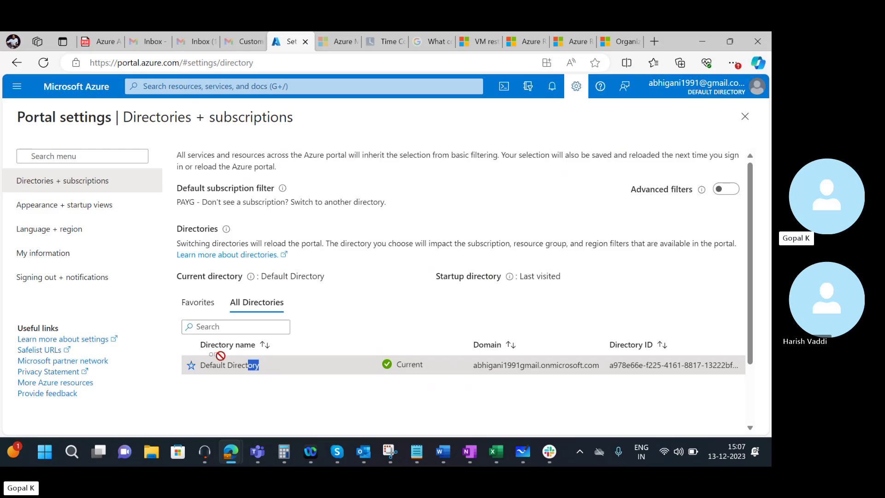
{"action": "left_click_drag", "start_coordinate": [221, 365], "coordinate": [197, 369]}
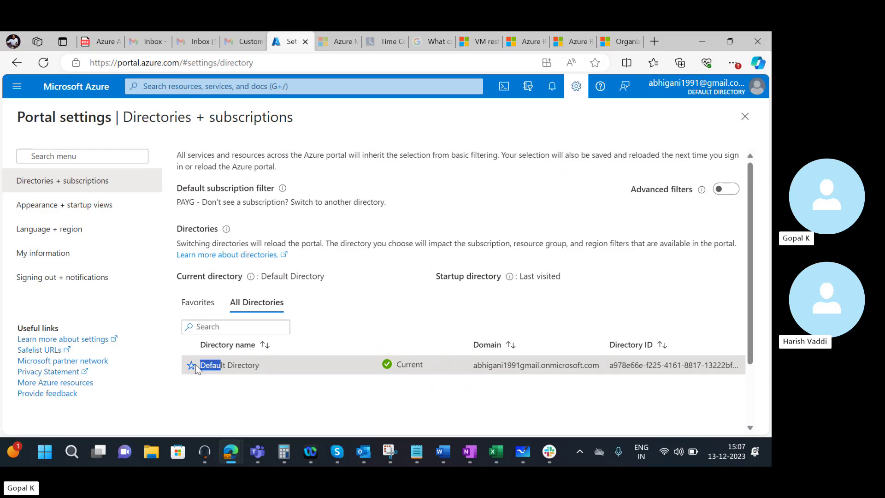
{"action": "left_click", "coordinate": [259, 385]}
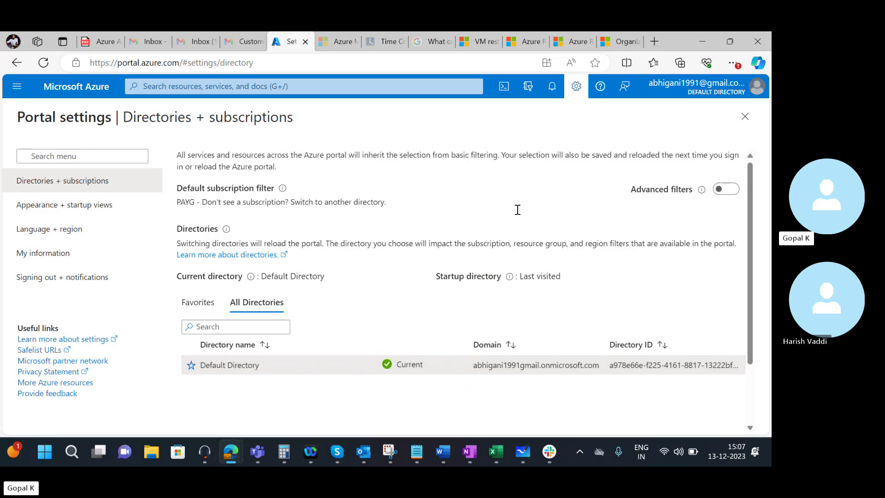
{"action": "left_click", "coordinate": [728, 94]}
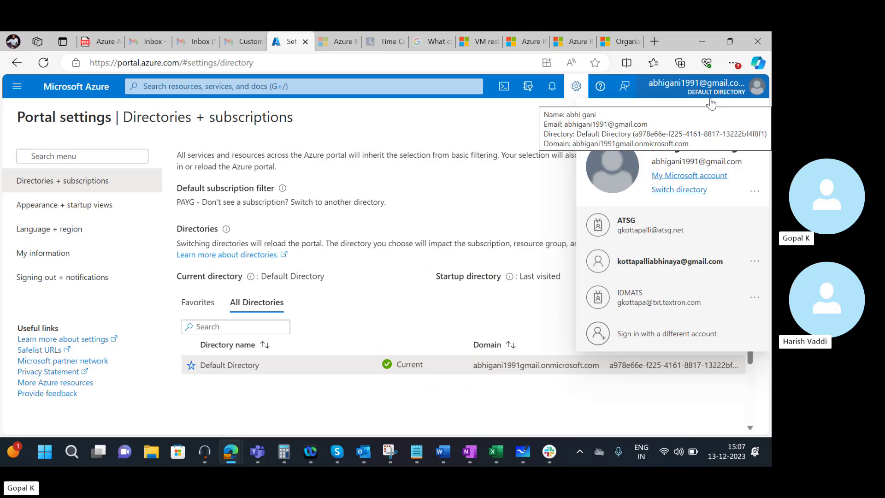
{"action": "left_click", "coordinate": [337, 400]}
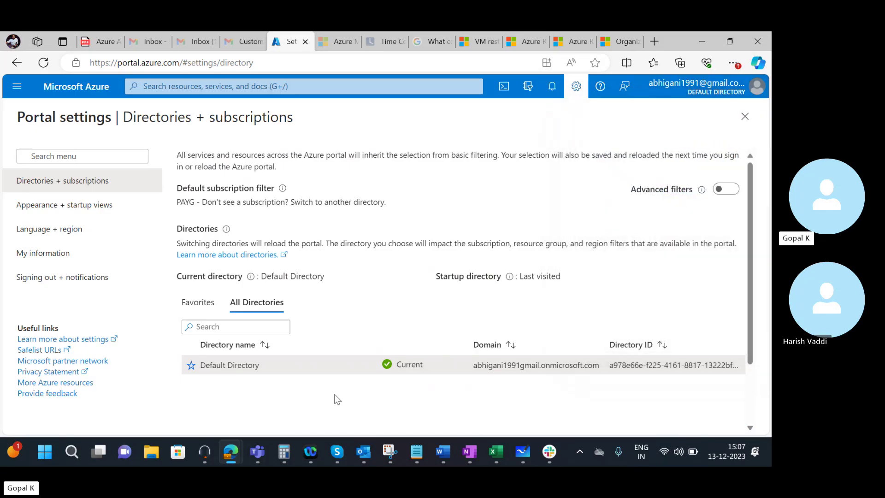
{"action": "left_click", "coordinate": [180, 304]}
{"action": "left_click", "coordinate": [251, 303]}
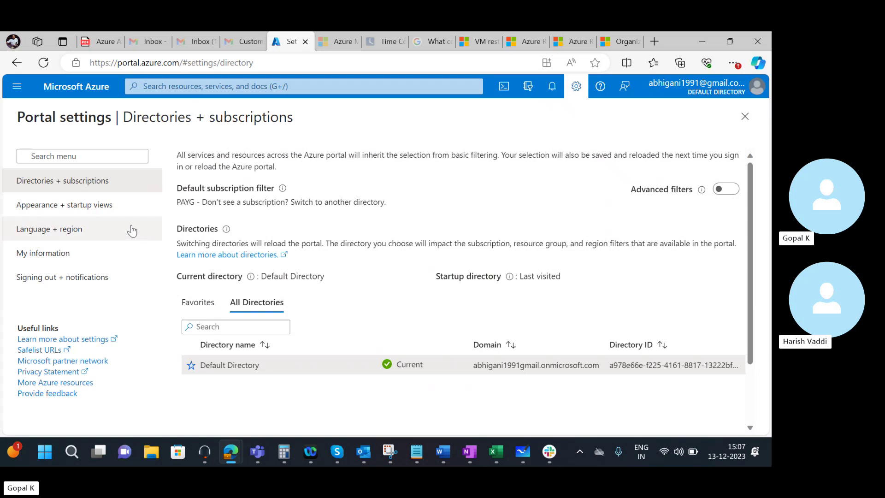
Step: Review the appearance, language, personal information, sign-out and directory pages of the portal settings, and return to the management groups list
{"action": "left_click", "coordinate": [90, 204]}
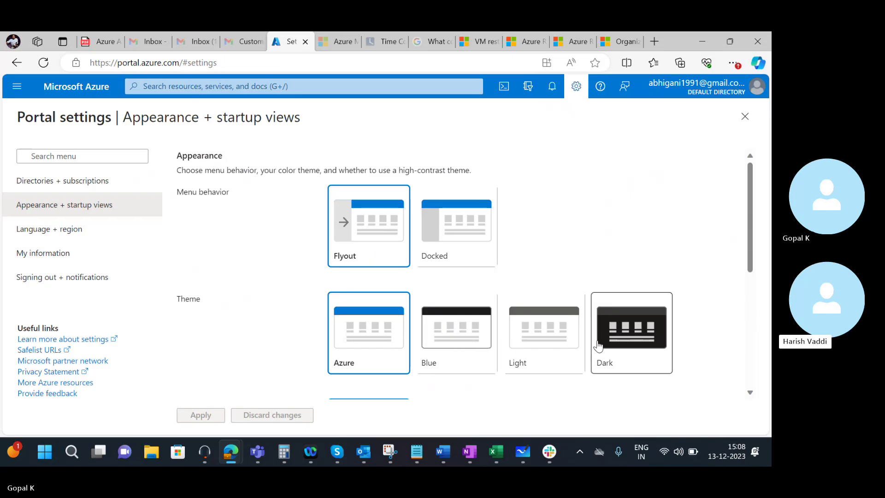
{"action": "left_click", "coordinate": [60, 226]}
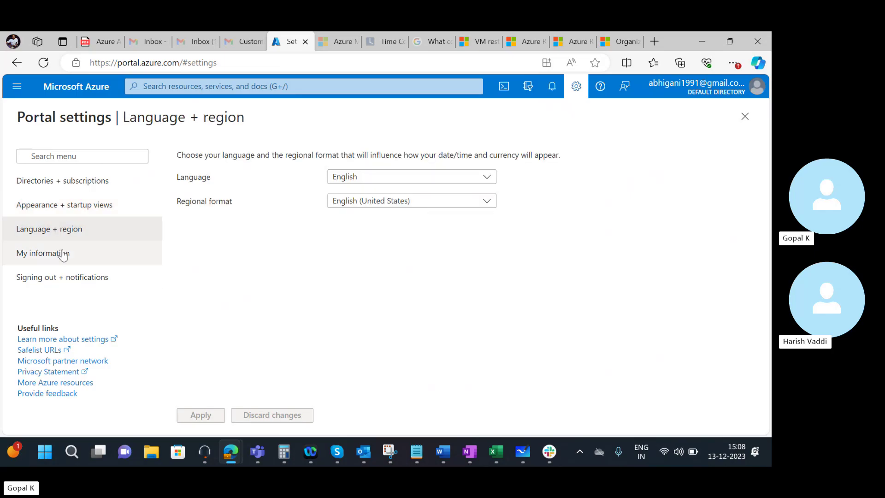
{"action": "left_click", "coordinate": [63, 256]}
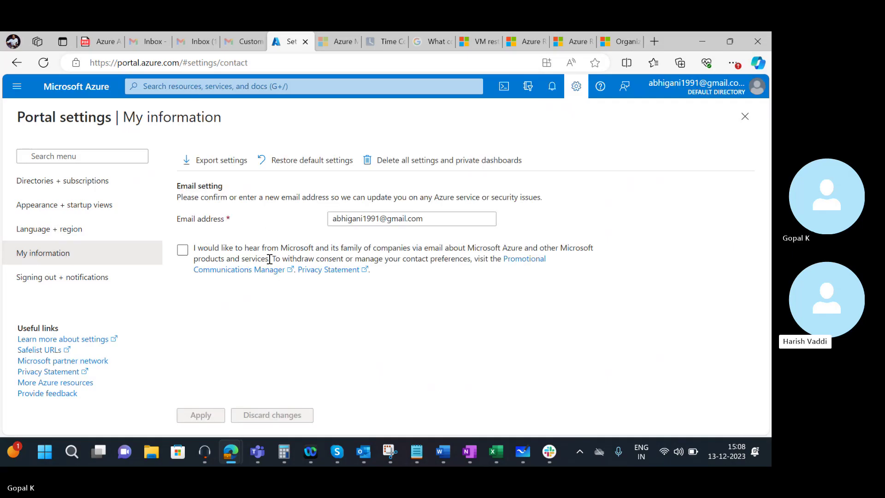
{"action": "left_click", "coordinate": [65, 278]}
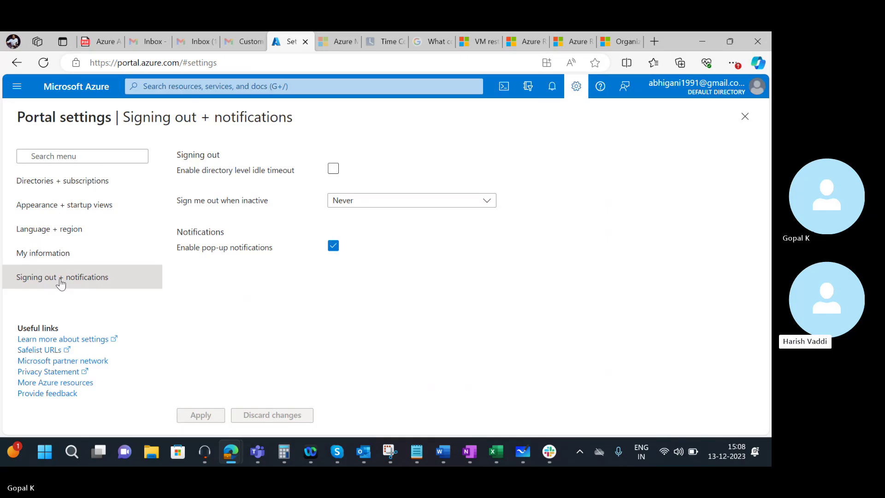
{"action": "left_click", "coordinate": [69, 180]}
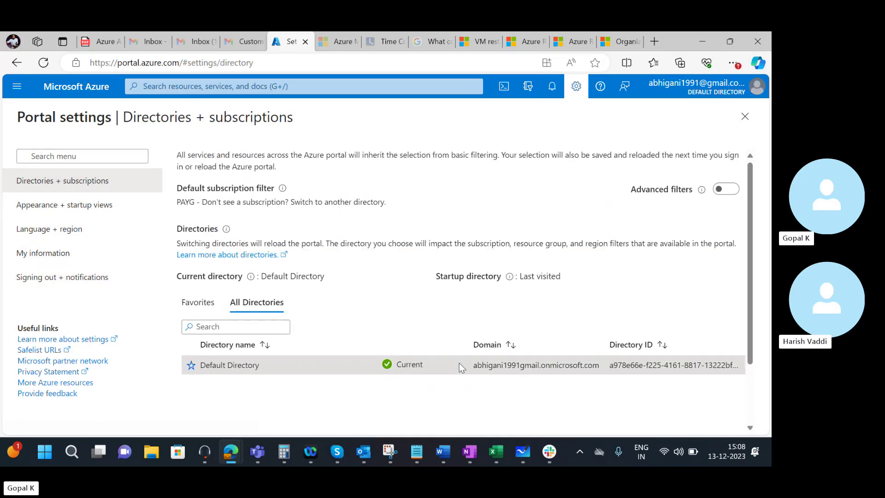
{"action": "left_click", "coordinate": [746, 119]}
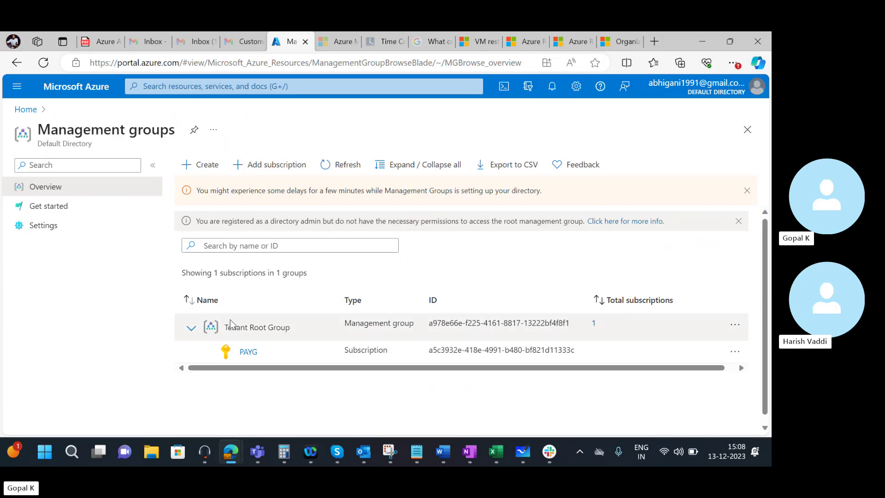
Step: Examine the Tenant Root Group and its PAYG subscription in the management groups list, collapsing and re-expanding the group
{"action": "left_click_drag", "start_coordinate": [298, 328], "coordinate": [217, 329]}
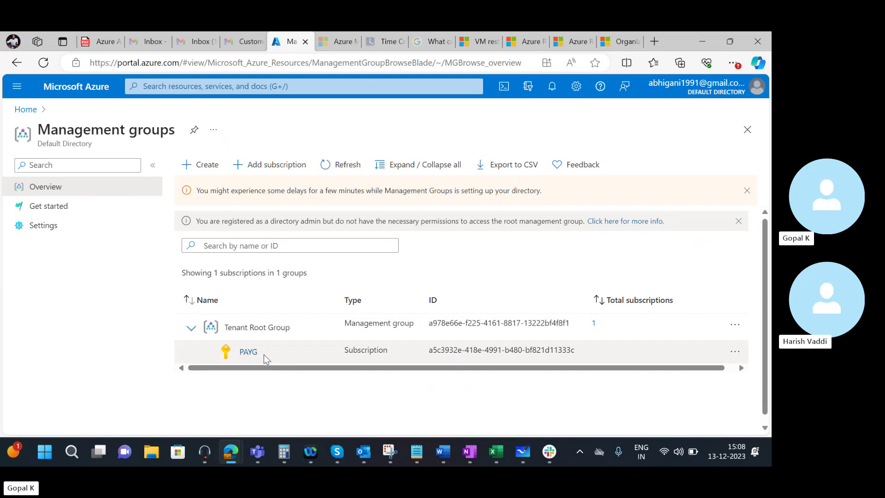
{"action": "left_click_drag", "start_coordinate": [267, 356], "coordinate": [198, 351]}
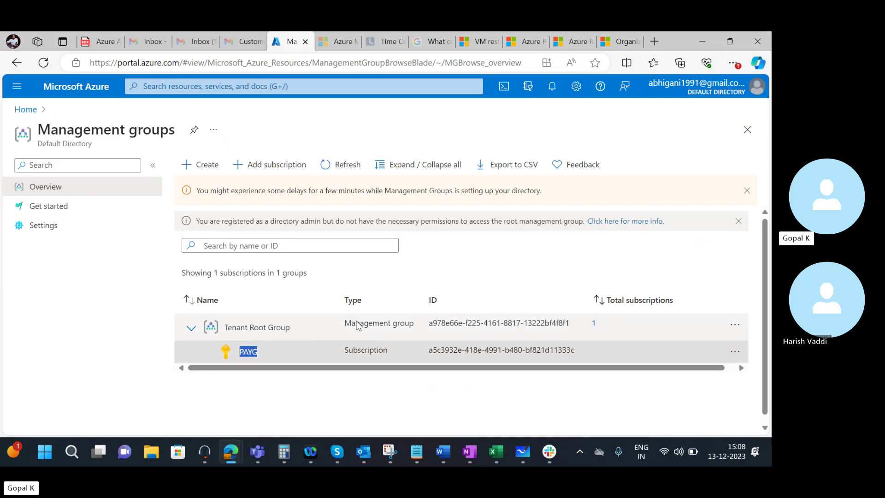
{"action": "left_click", "coordinate": [375, 334]}
{"action": "triple_click", "coordinate": [376, 334]}
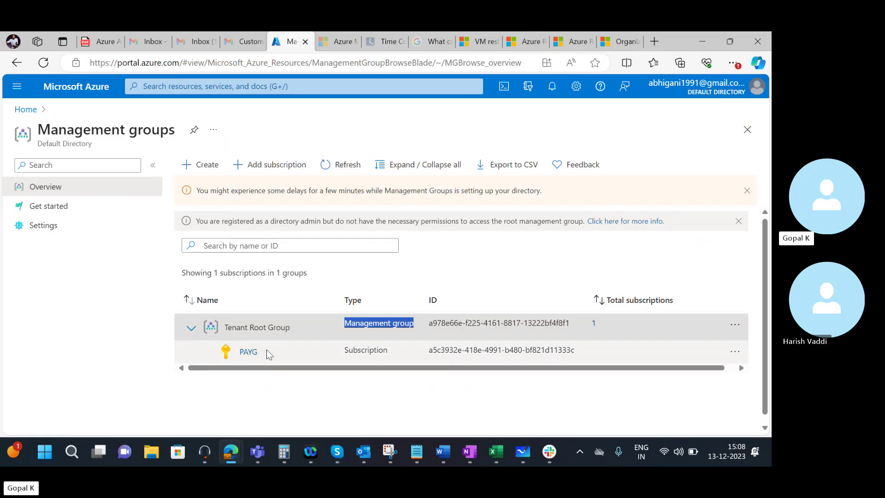
{"action": "left_click_drag", "start_coordinate": [267, 350], "coordinate": [203, 353]}
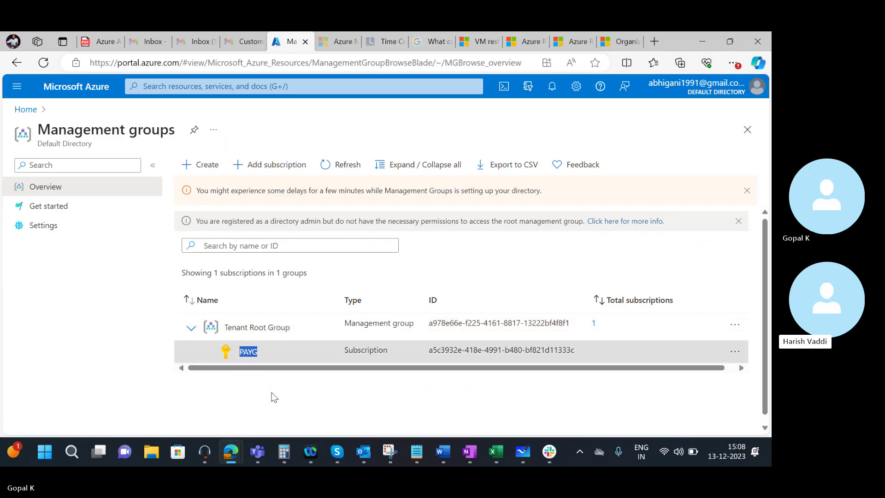
{"action": "left_click", "coordinate": [280, 382]}
{"action": "triple_click", "coordinate": [266, 327]}
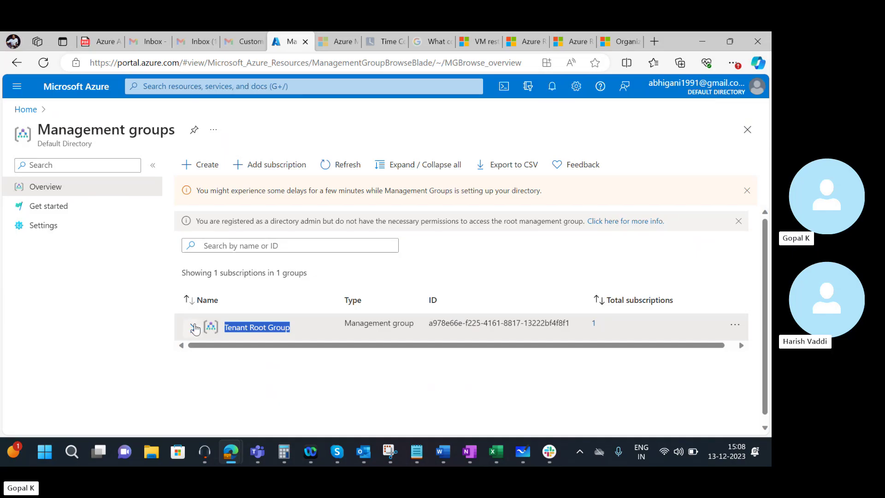
{"action": "left_click", "coordinate": [193, 327]}
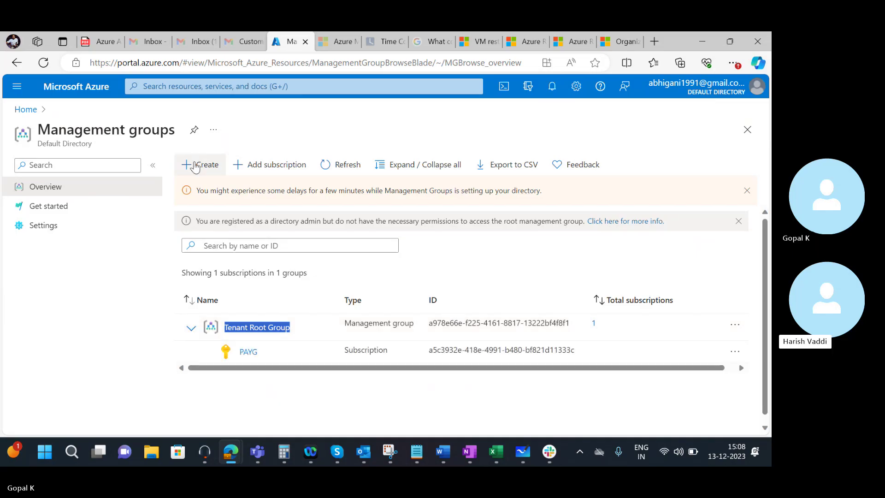
Step: Create a management group under Tenant Root Group with the ID management123 and the display name managementgrp
{"action": "left_click", "coordinate": [197, 166]}
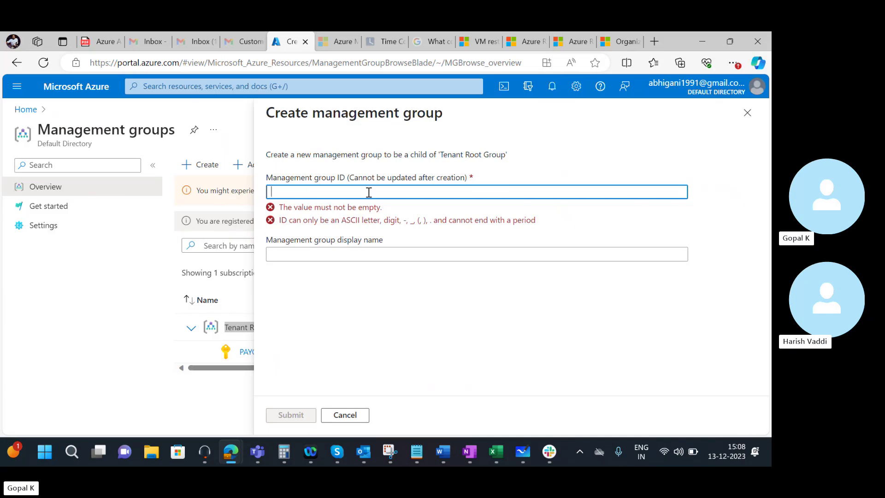
{"action": "type", "text": "manga"}
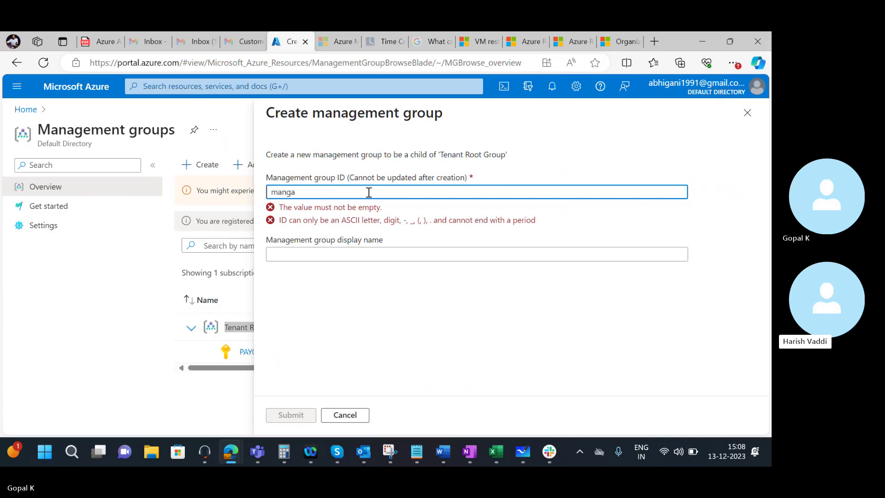
{"action": "key", "text": "BackSpace"}
{"action": "key", "text": "BackSpace"}
{"action": "type", "text": "agement123"}
{"action": "left_click", "coordinate": [333, 253]}
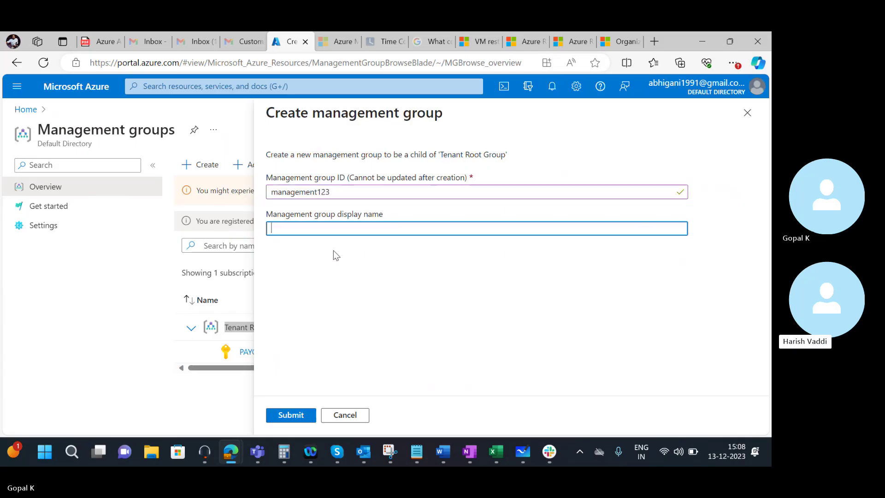
{"action": "type", "text": "managementgrp"}
{"action": "left_click", "coordinate": [287, 414]}
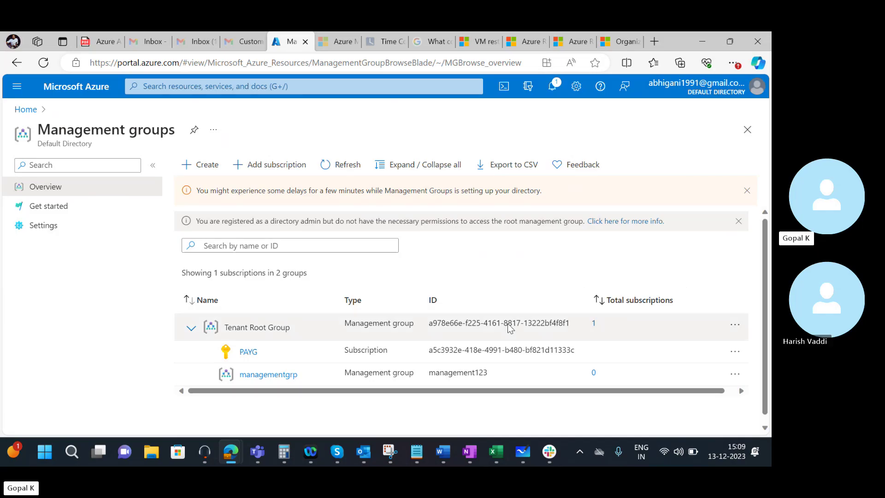
Step: View the form for creating a child group under Tenant Root Group and close it without submitting
{"action": "left_click", "coordinate": [735, 325]}
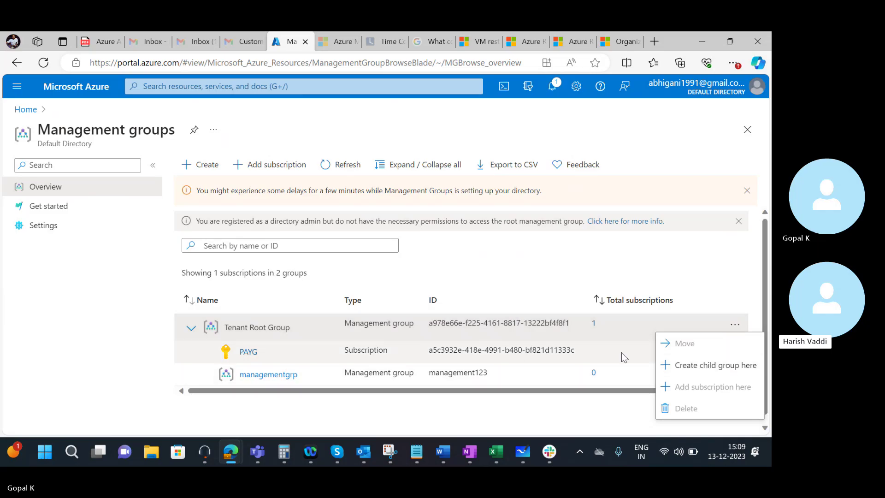
{"action": "left_click", "coordinate": [677, 368]}
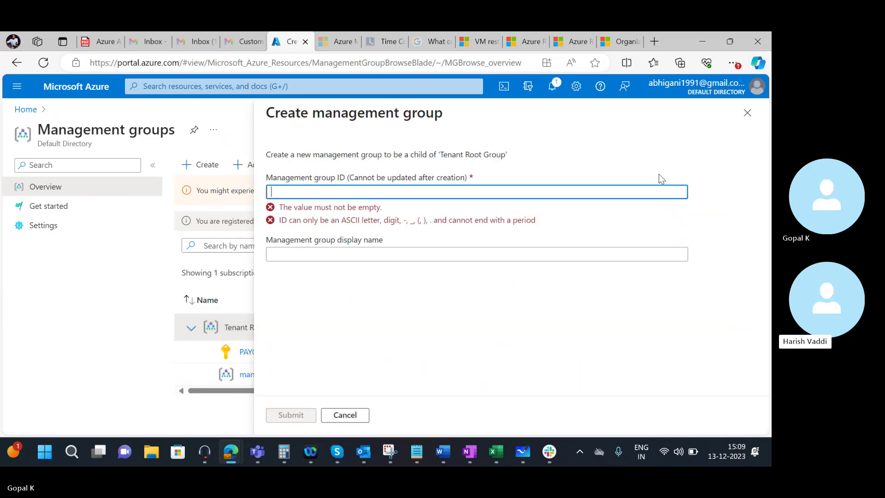
{"action": "left_click", "coordinate": [747, 113]}
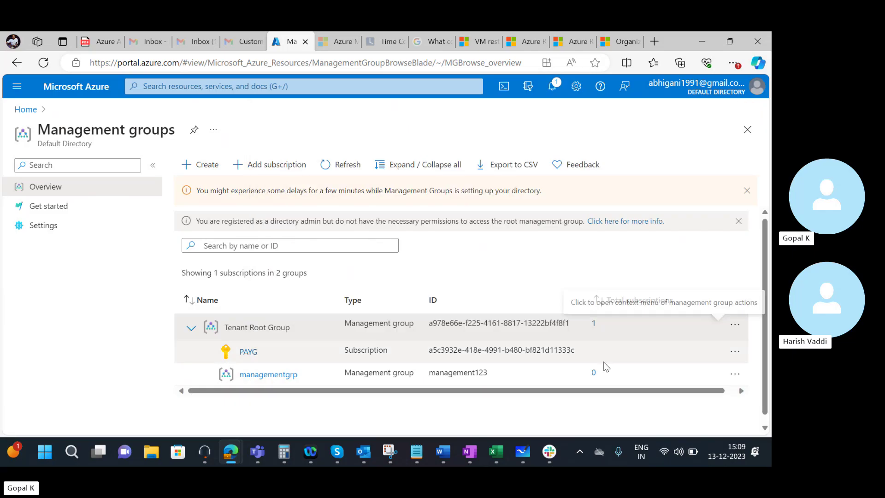
Step: View the move form for the managementgrp group, check which new parent management groups it offers, and cancel
{"action": "left_click", "coordinate": [734, 376]}
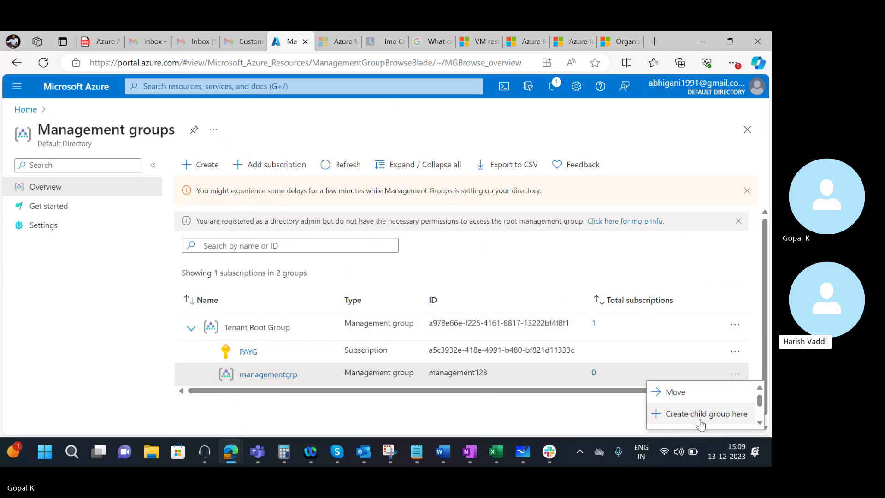
{"action": "left_click", "coordinate": [694, 393]}
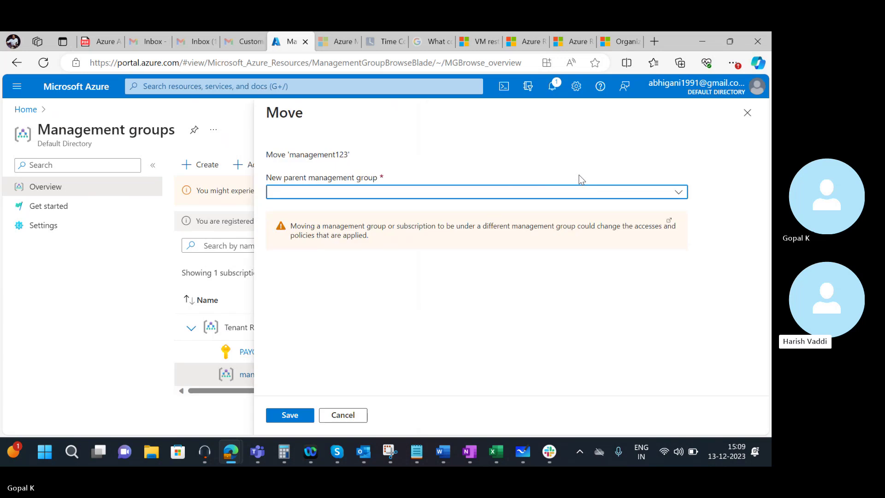
{"action": "left_click", "coordinate": [490, 192]}
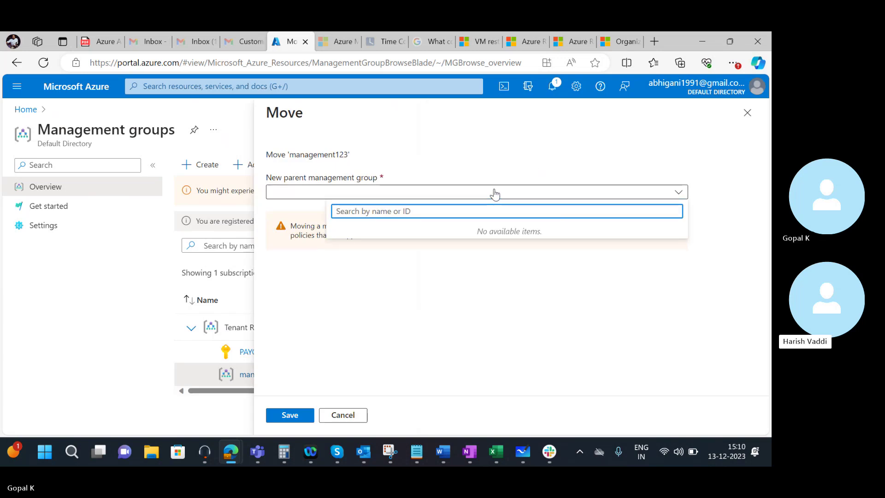
{"action": "left_click", "coordinate": [355, 284]}
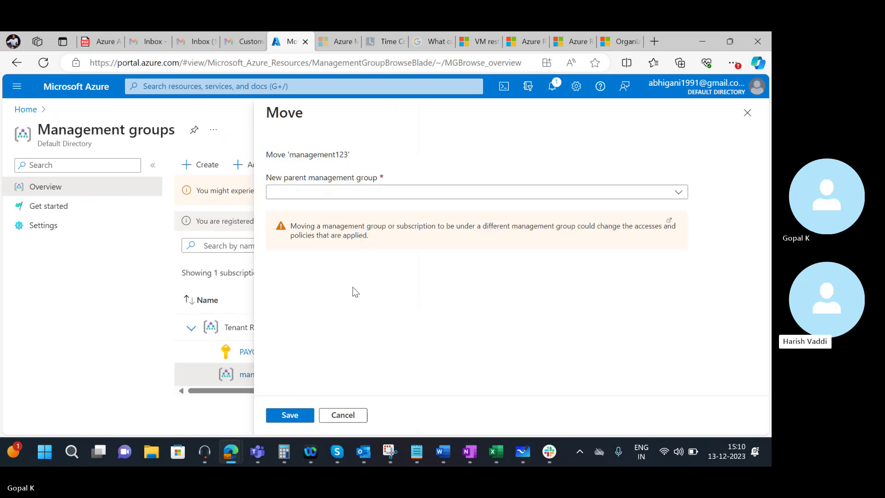
{"action": "left_click", "coordinate": [346, 415]}
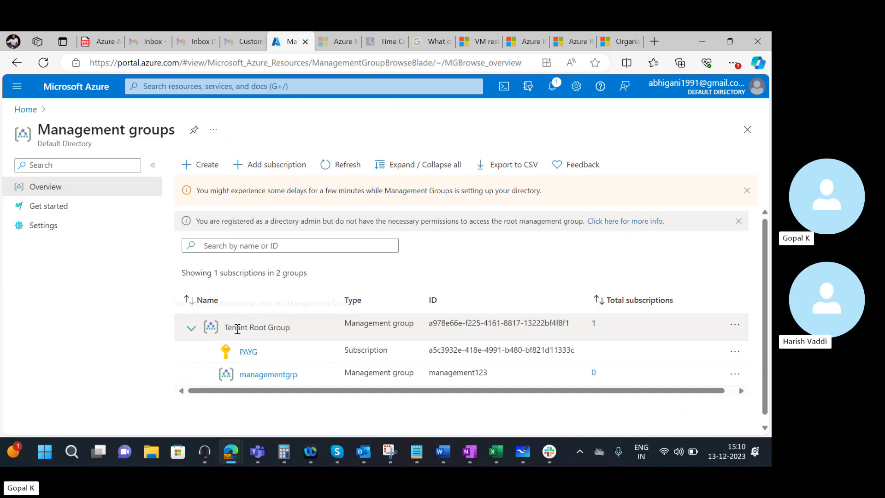
Step: Examine the Tenant Root Group entry and the actions available for it in the management groups list
{"action": "left_click_drag", "start_coordinate": [236, 328], "coordinate": [410, 325]}
{"action": "left_click", "coordinate": [343, 399]}
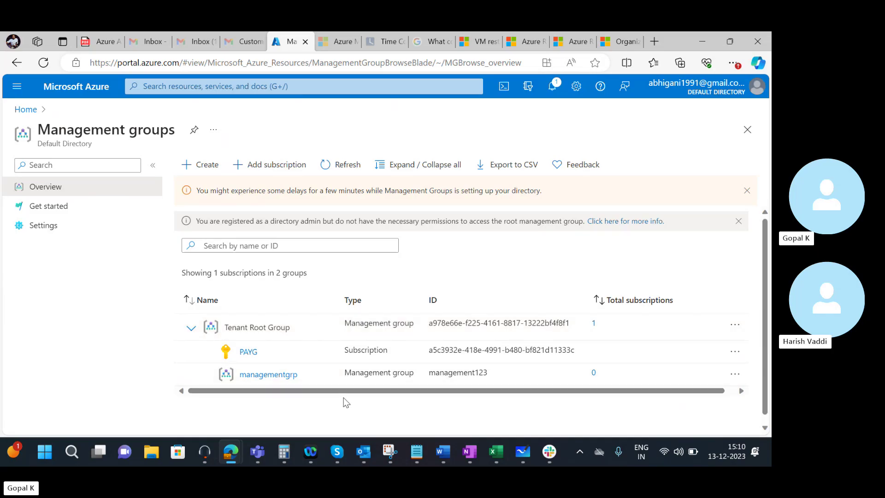
{"action": "left_click", "coordinate": [734, 324]}
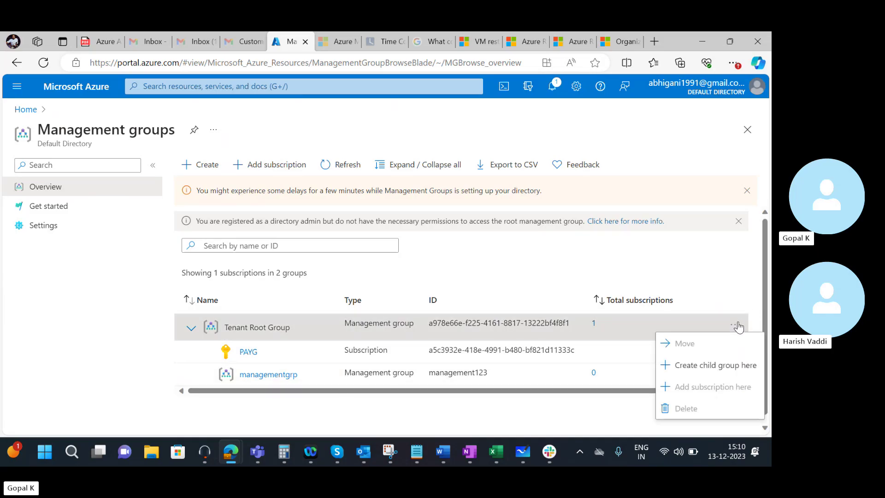
{"action": "left_click", "coordinate": [328, 402]}
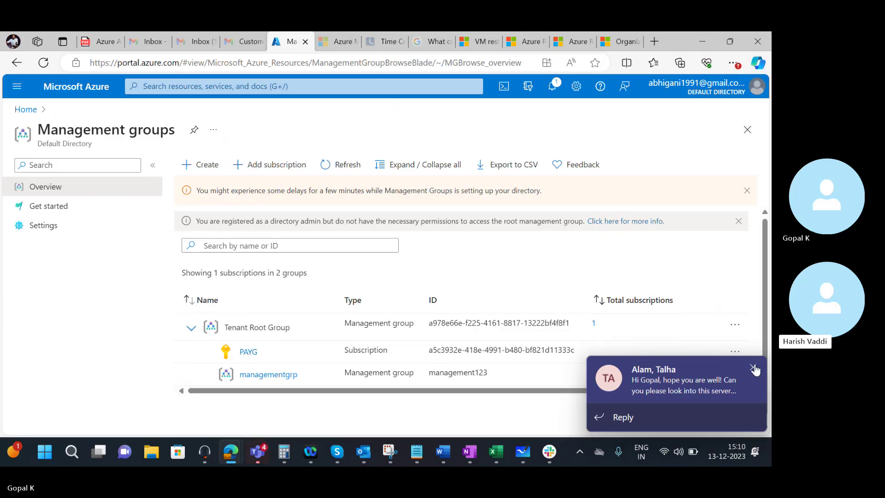
{"action": "left_click", "coordinate": [752, 369]}
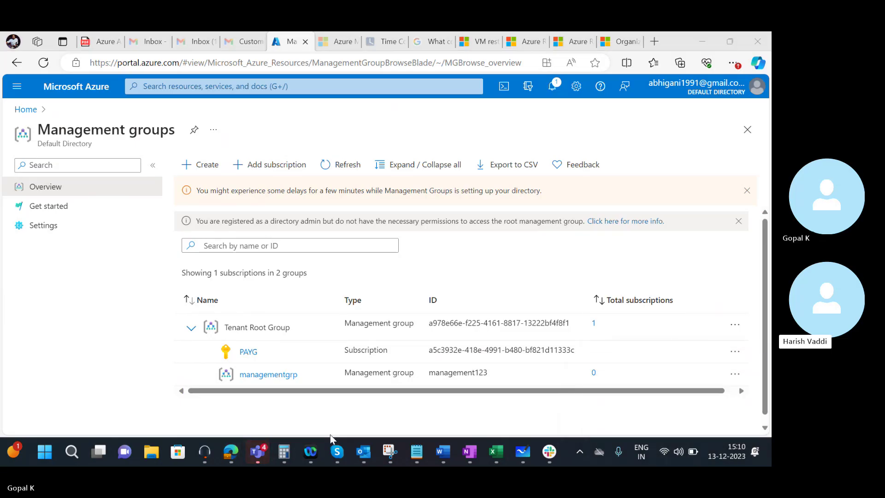
{"action": "left_click", "coordinate": [257, 452]}
{"action": "key", "text": "alt+Tab"}
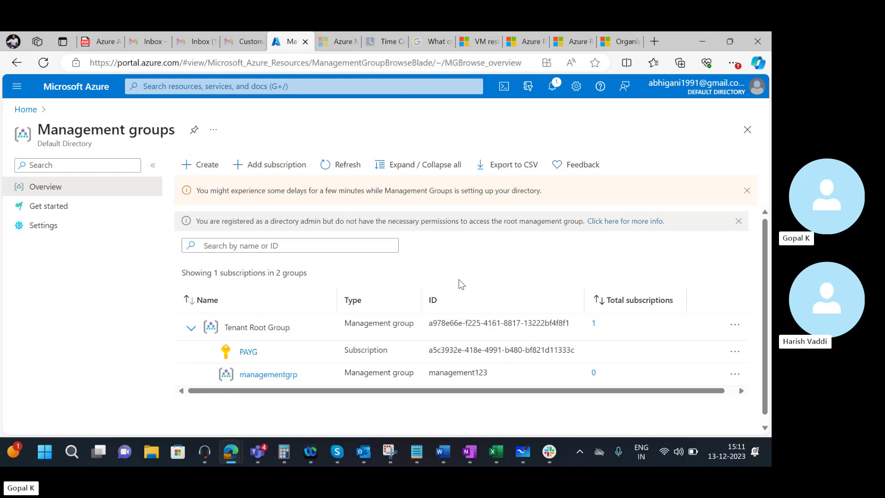
Step: Open the PAYG subscription from the portal home page and view its activity log and remaining settings sections
{"action": "left_click", "coordinate": [25, 111]}
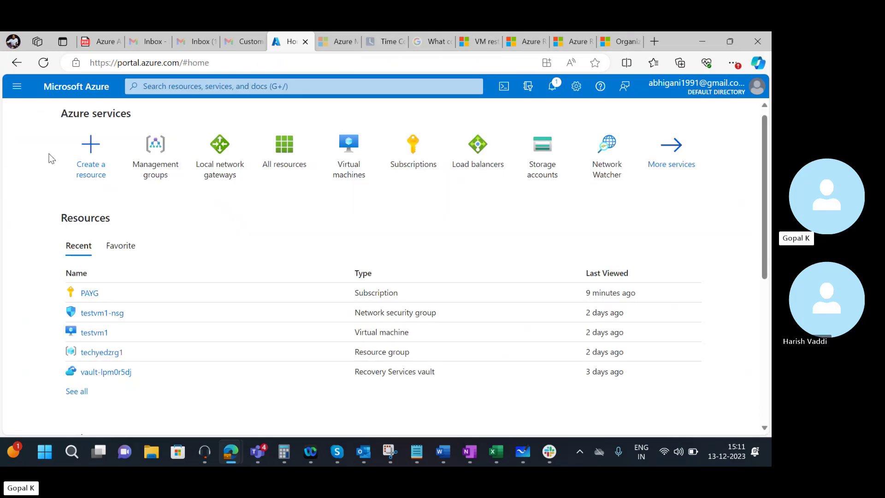
{"action": "left_click", "coordinate": [89, 295]}
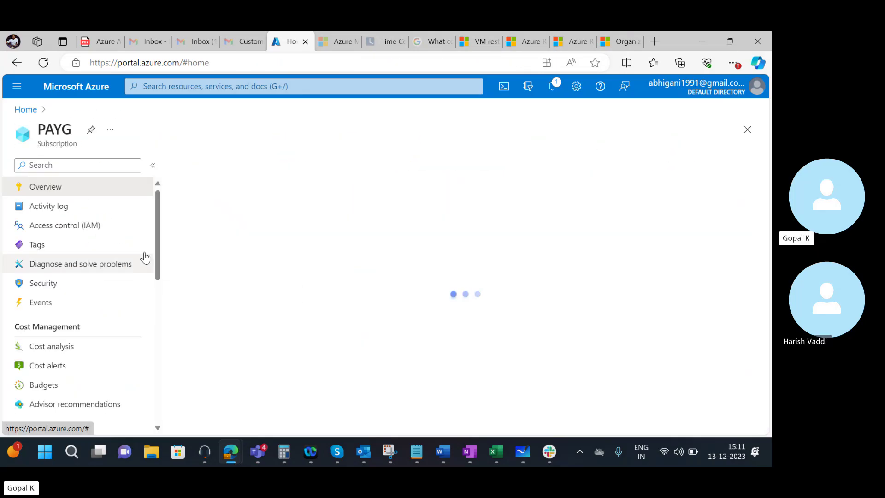
{"action": "left_click", "coordinate": [100, 212]}
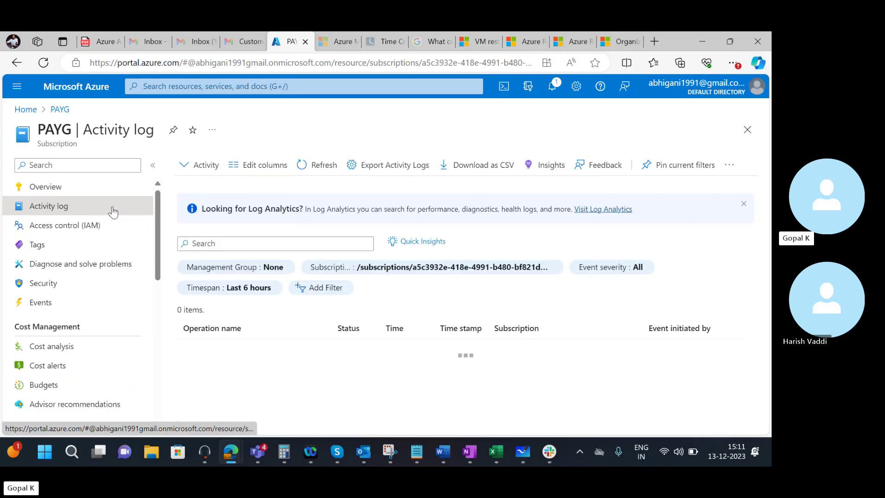
{"action": "scroll", "coordinate": [154, 244], "scroll_direction": "down", "scroll_amount": 2}
{"action": "left_click_drag", "start_coordinate": [155, 244], "coordinate": [148, 357]}
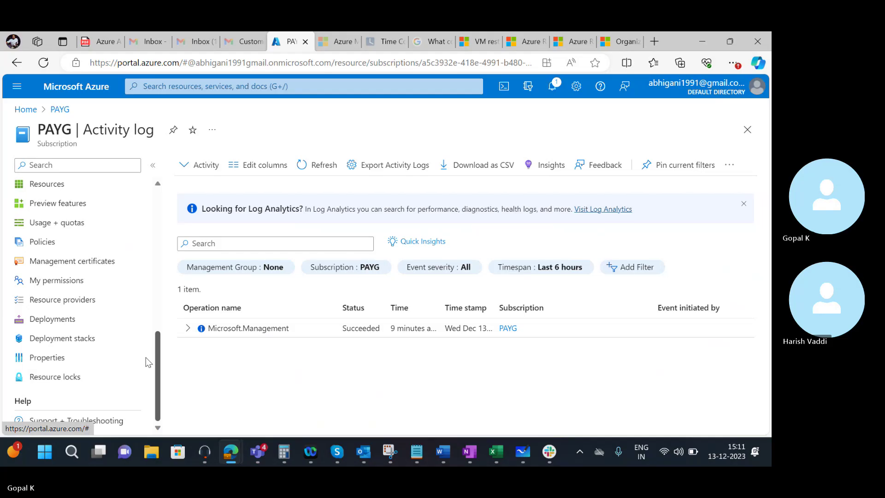
Step: Review the policy compliance page of the PAYG subscription, including its list of assigned initiatives
{"action": "left_click", "coordinate": [62, 243]}
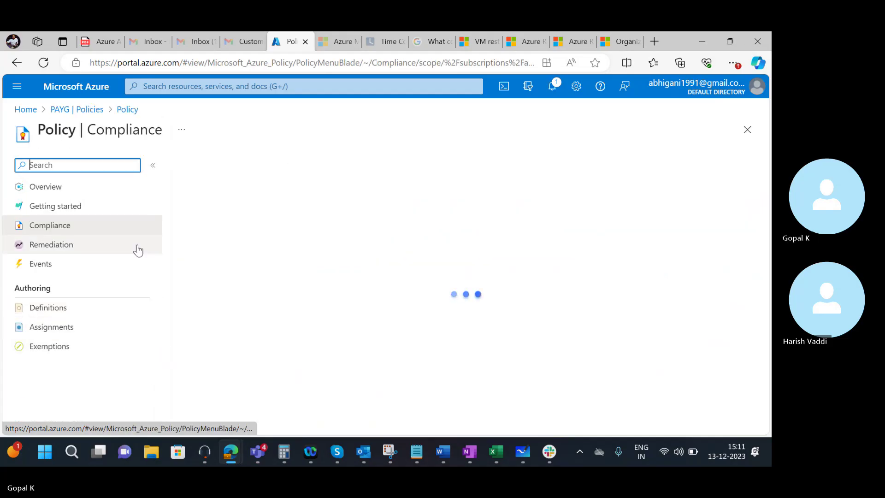
{"action": "left_click", "coordinate": [60, 111]}
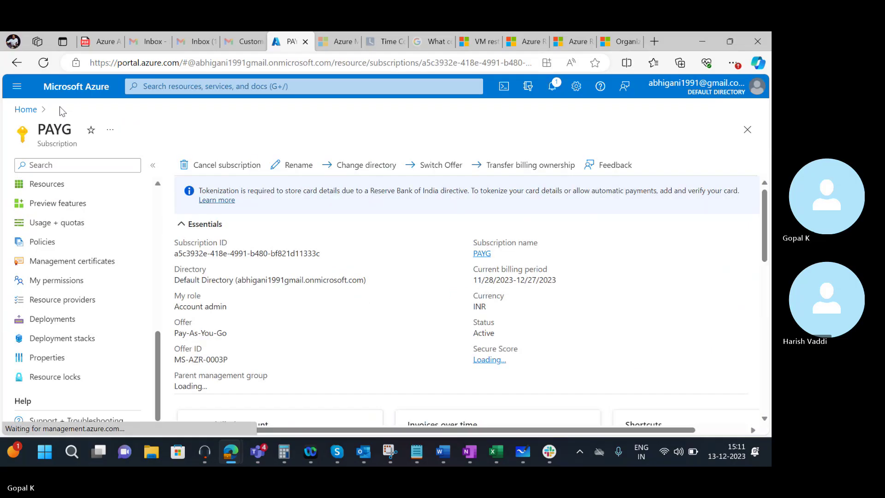
{"action": "left_click", "coordinate": [65, 241]}
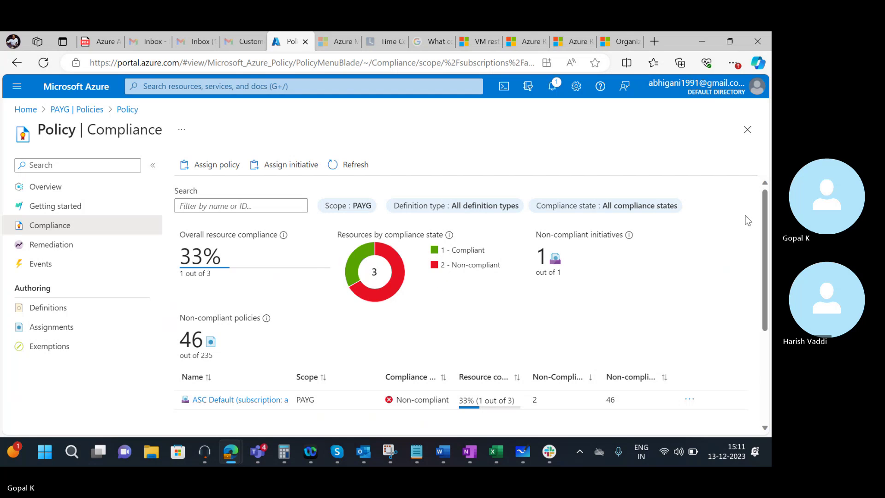
{"action": "scroll", "coordinate": [768, 217], "scroll_direction": "down", "scroll_amount": 2}
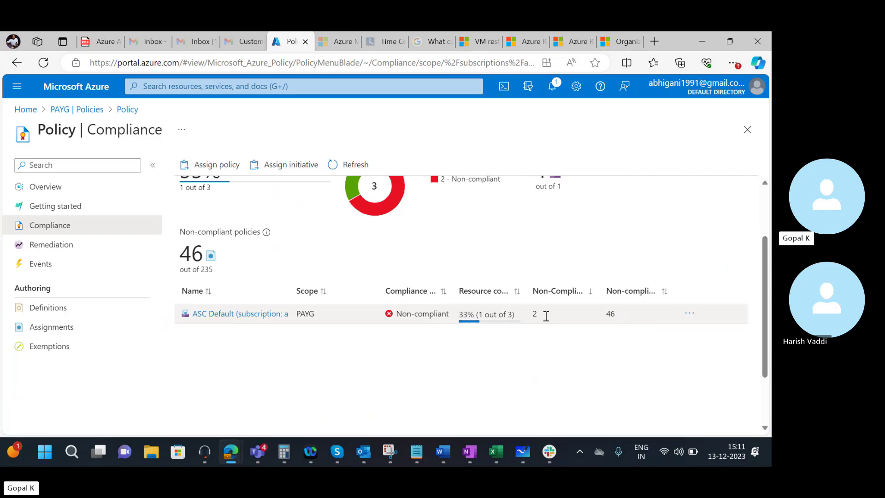
Step: Examine the ASC Default initiative's compliance details and policy groups, and return to the PAYG subscription overview
{"action": "left_click", "coordinate": [247, 317]}
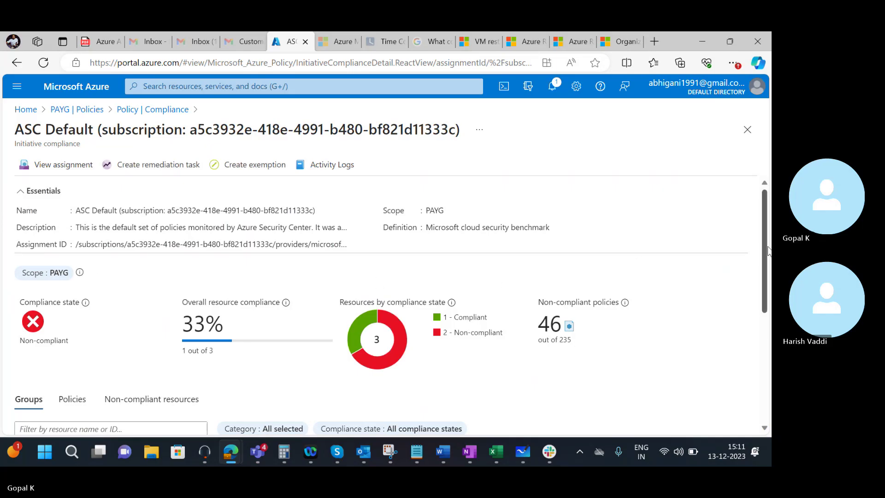
{"action": "left_click_drag", "start_coordinate": [759, 258], "coordinate": [753, 305]}
{"action": "left_click", "coordinate": [751, 305]}
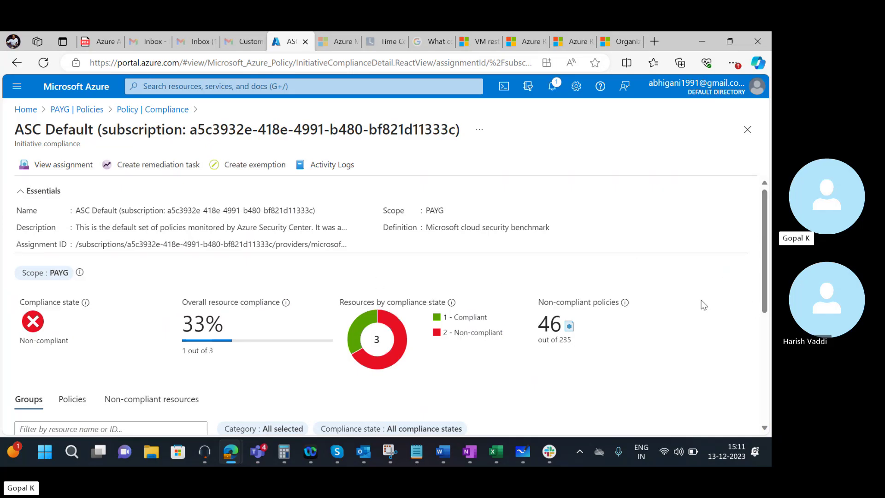
{"action": "left_click_drag", "start_coordinate": [760, 231], "coordinate": [746, 332]}
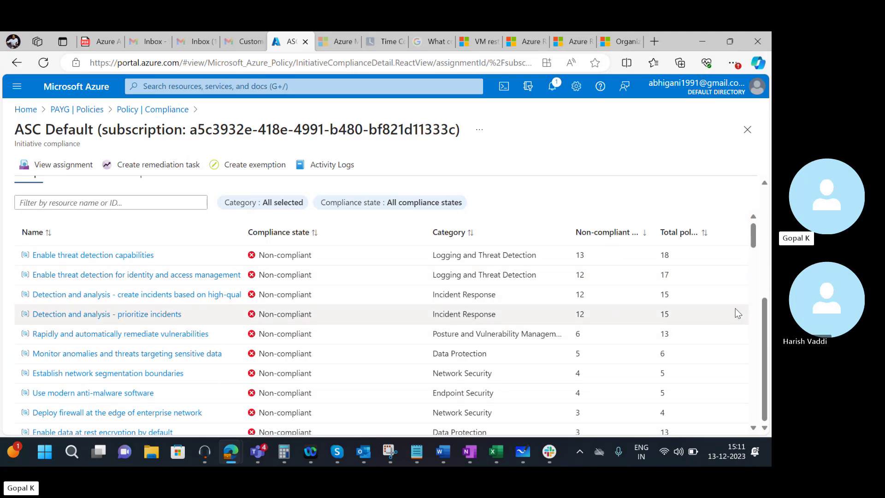
{"action": "left_click_drag", "start_coordinate": [767, 409], "coordinate": [759, 232]}
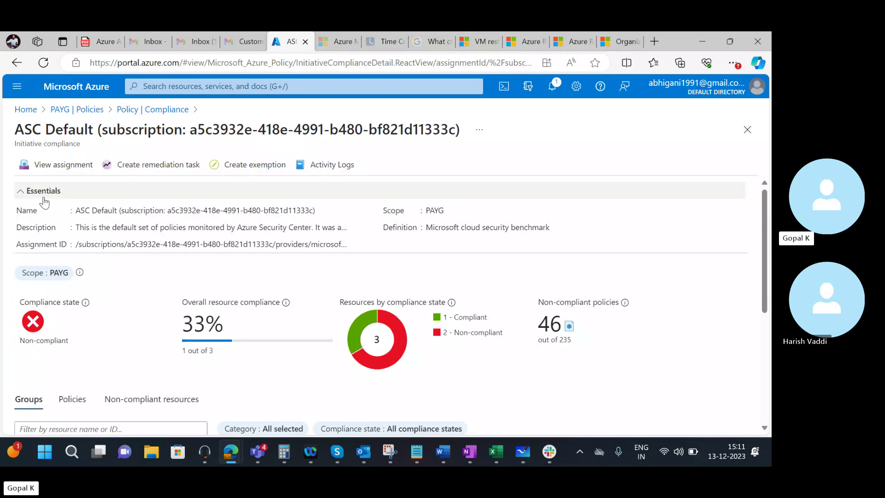
{"action": "left_click", "coordinate": [54, 110]}
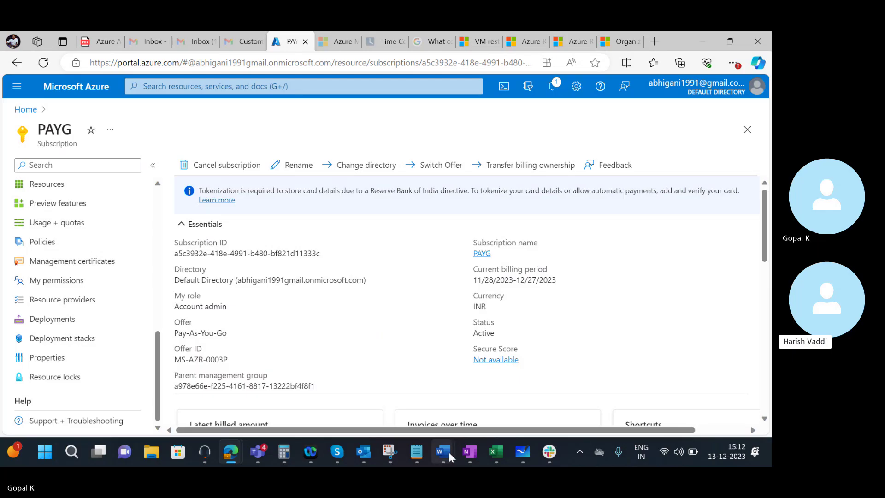
Step: Switch to the Whiteboard 52 board in Microsoft Whiteboard
{"action": "mouse_move", "coordinate": [449, 456]}
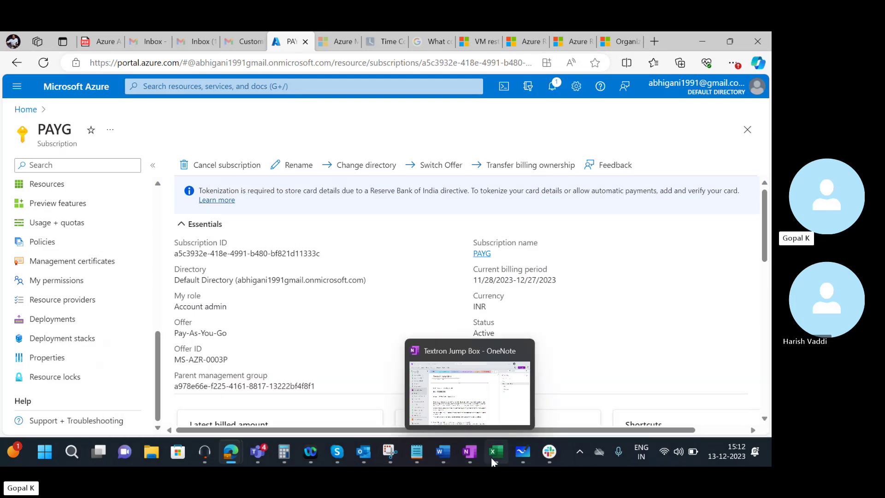
{"action": "mouse_move", "coordinate": [507, 457]}
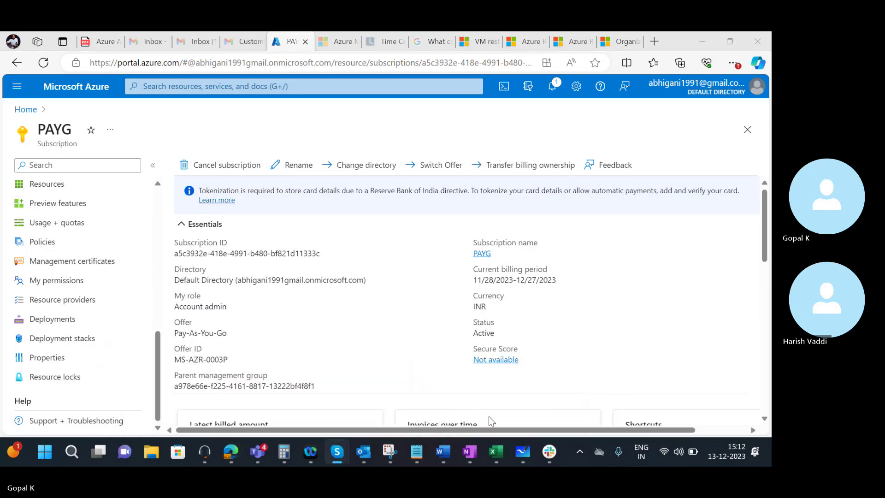
{"action": "left_click", "coordinate": [522, 453]}
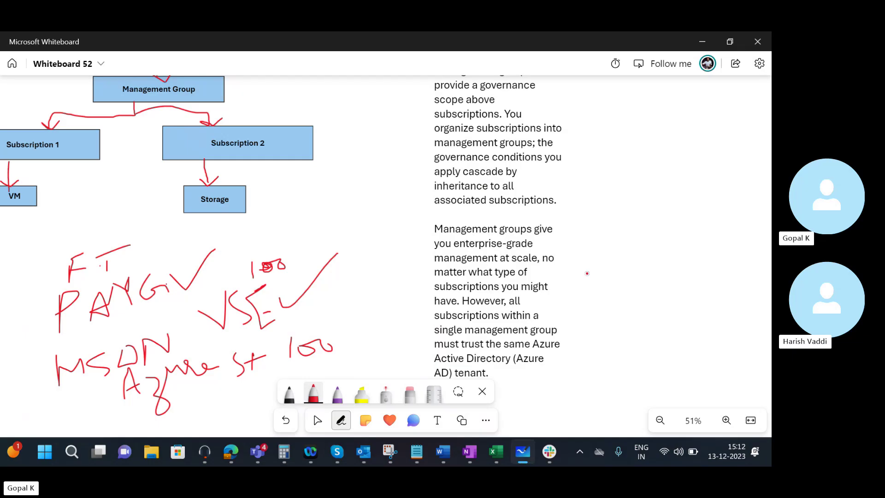
{"action": "left_click", "coordinate": [466, 426]}
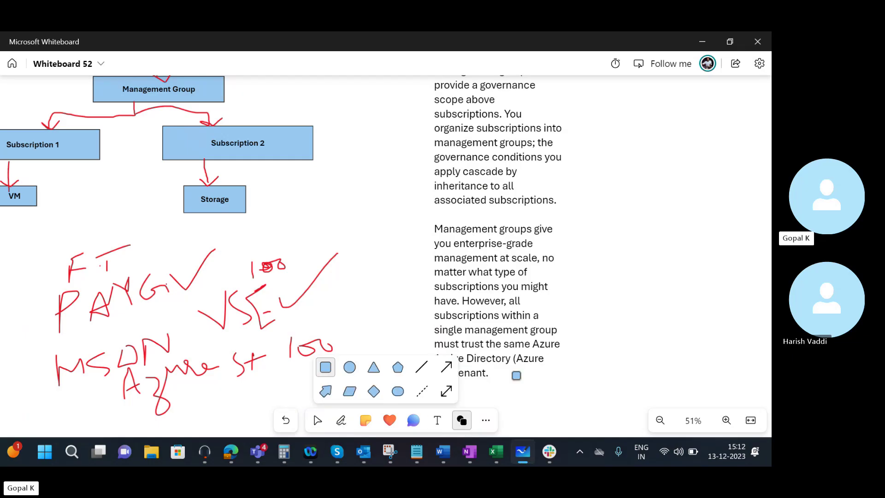
{"action": "left_click_drag", "start_coordinate": [636, 305], "coordinate": [318, 299]}
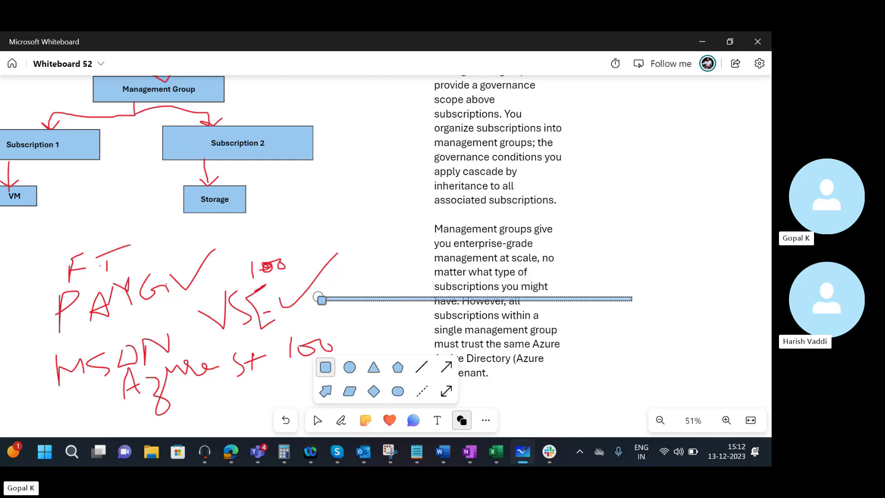
{"action": "left_click", "coordinate": [317, 420]}
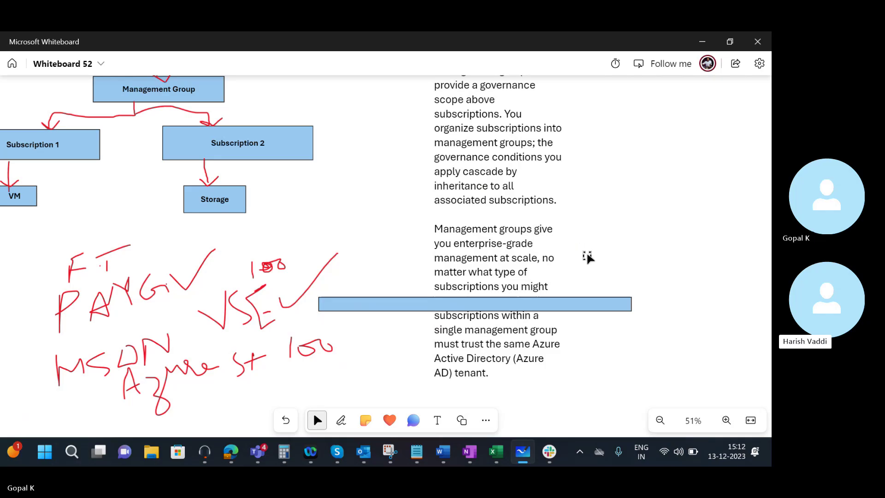
{"action": "key", "text": "ctrl+z"}
Step: Add the text note "Resource Group - Logical grouping of resources" in the empty area beside the management group description
{"action": "mouse_move", "coordinate": [637, 258]}
{"action": "left_mouse_down"}
{"action": "mouse_move", "coordinate": [188, 298]}
{"action": "mouse_move", "coordinate": [211, 317]}
{"action": "left_mouse_up"}
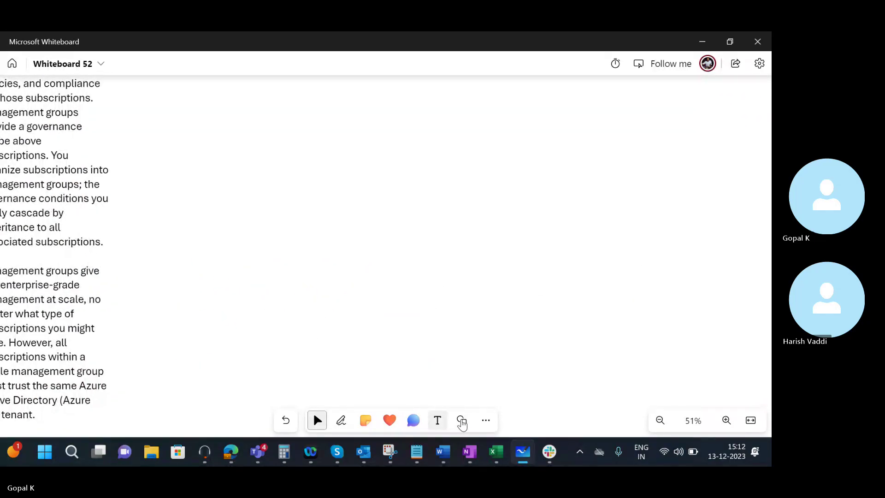
{"action": "left_click", "coordinate": [437, 420]}
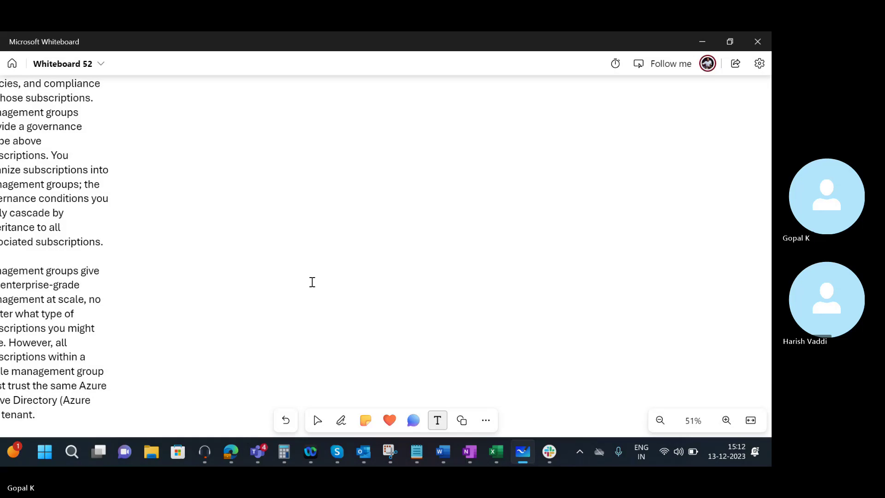
{"action": "left_click", "coordinate": [255, 103]}
{"action": "type", "text": "R"}
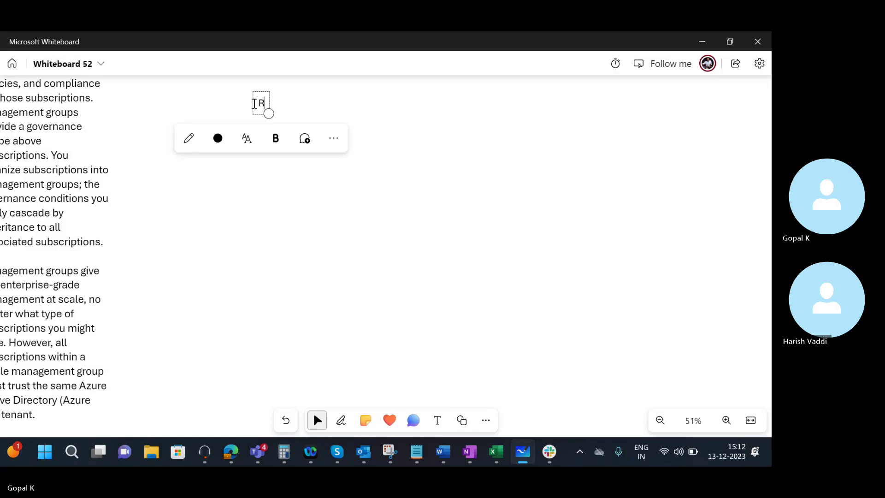
{"action": "type", "text": "esource Group"}
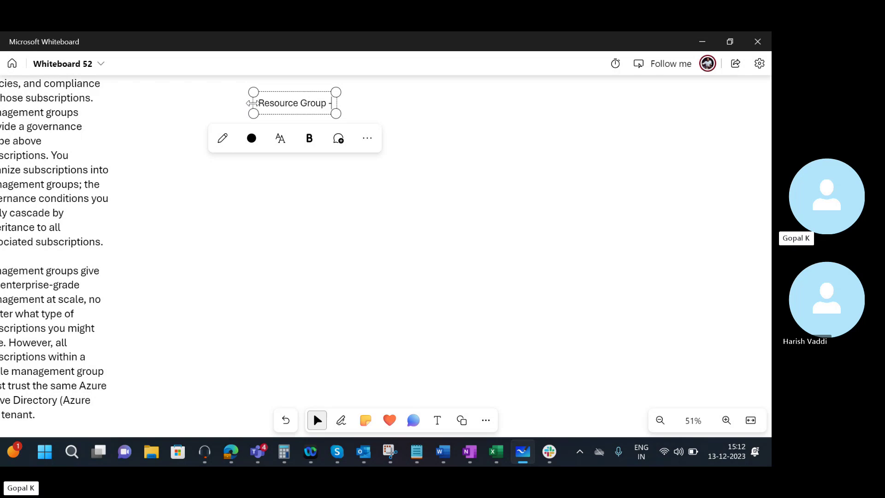
{"action": "type", "text": " -"}
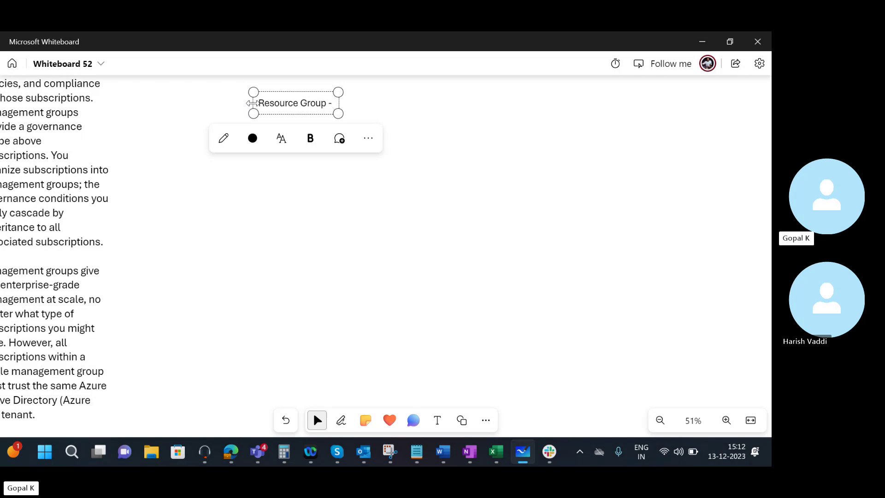
{"action": "type", "text": " Lo"}
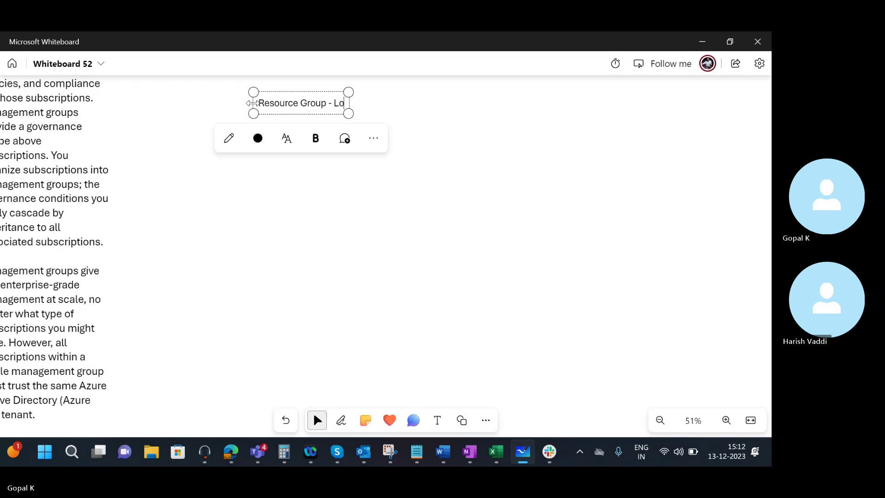
{"action": "type", "text": "gical group"}
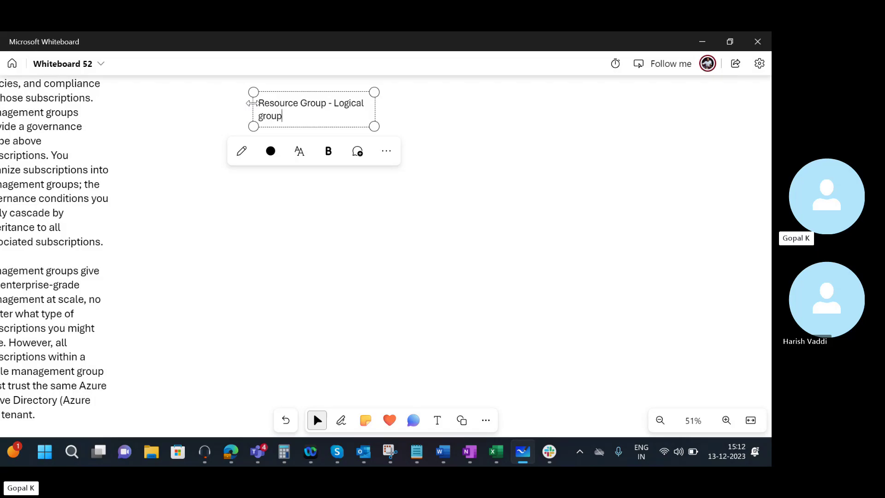
{"action": "type", "text": "ing of resources"}
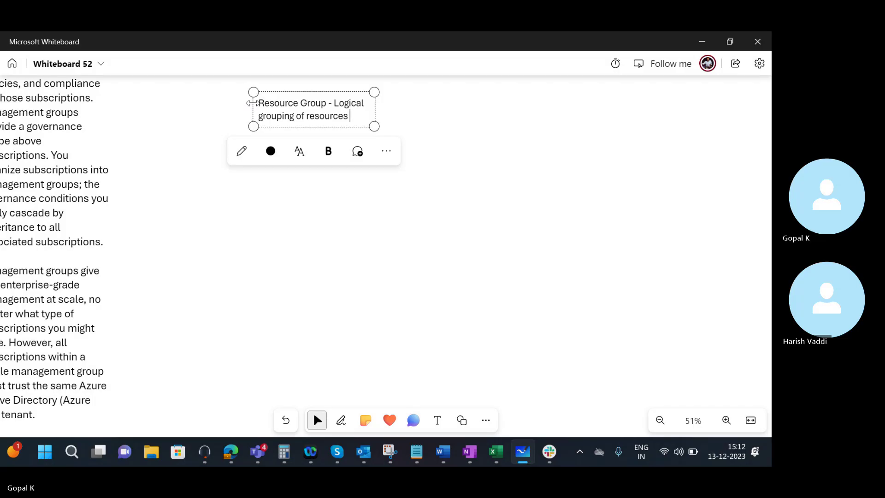
{"action": "key", "text": "Return"}
{"action": "key", "text": "Return"}
{"action": "key", "text": "BackSpace"}
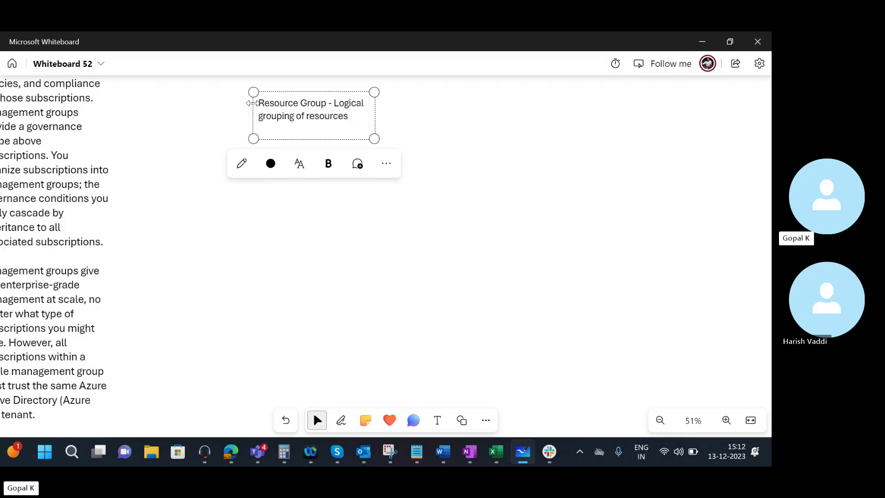
{"action": "left_click", "coordinate": [330, 210]}
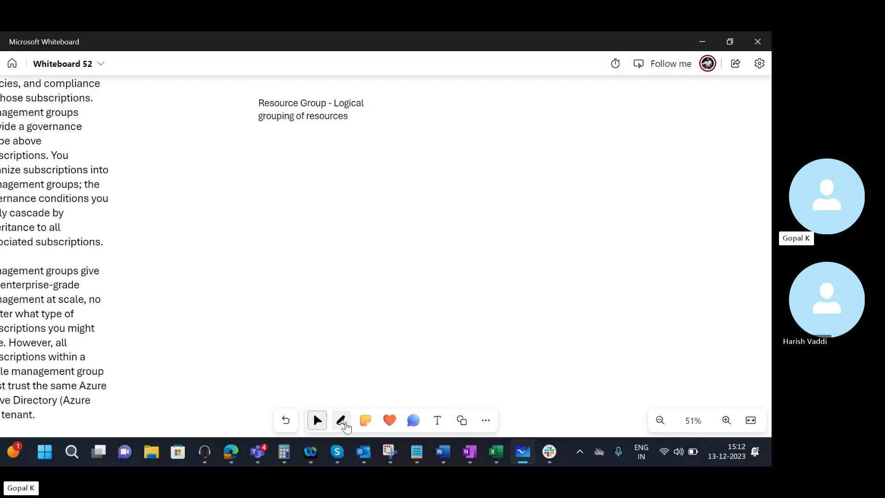
Step: Draw two red freehand closed outlines, one below the note and one beside it, with handwritten labels including RG and BAG
{"action": "left_click", "coordinate": [341, 420]}
{"action": "mouse_move", "coordinate": [266, 152]}
{"action": "left_mouse_down"}
{"action": "mouse_move", "coordinate": [202, 189]}
{"action": "mouse_move", "coordinate": [310, 306]}
{"action": "mouse_move", "coordinate": [390, 255]}
{"action": "mouse_move", "coordinate": [422, 171]}
{"action": "mouse_move", "coordinate": [279, 144]}
{"action": "mouse_move", "coordinate": [260, 152]}
{"action": "left_mouse_up"}
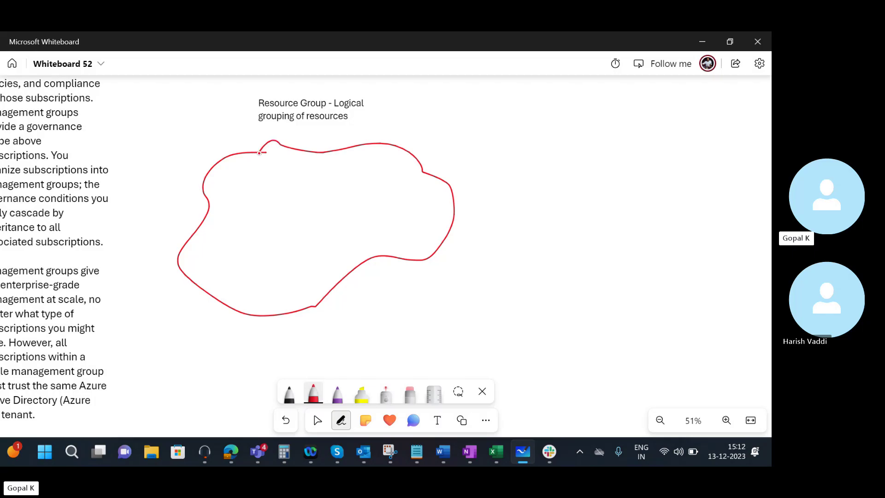
{"action": "mouse_move", "coordinate": [184, 161]}
{"action": "left_mouse_down"}
{"action": "mouse_move", "coordinate": [183, 131]}
{"action": "mouse_move", "coordinate": [203, 159]}
{"action": "mouse_move", "coordinate": [236, 142]}
{"action": "left_mouse_up"}
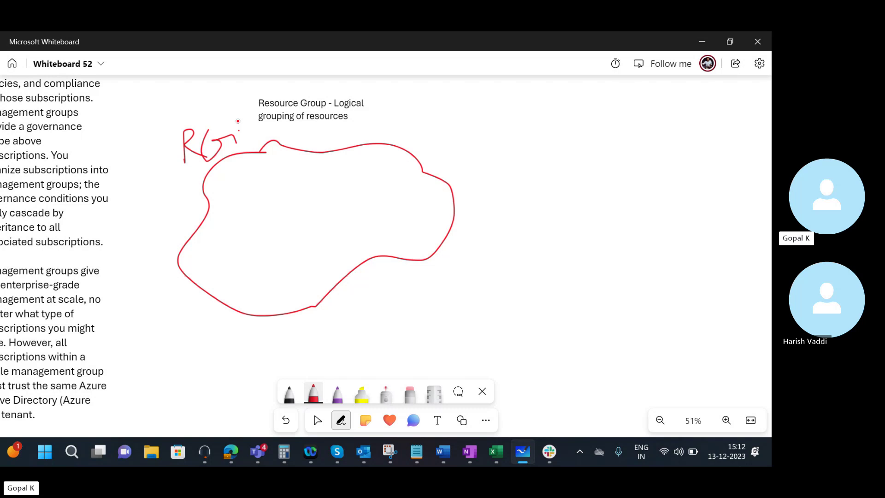
{"action": "mouse_move", "coordinate": [152, 189]}
{"action": "left_mouse_down"}
{"action": "mouse_move", "coordinate": [159, 213]}
{"action": "mouse_move", "coordinate": [166, 191]}
{"action": "mouse_move", "coordinate": [190, 174]}
{"action": "mouse_move", "coordinate": [186, 208]}
{"action": "left_mouse_up"}
{"action": "mouse_move", "coordinate": [193, 172]}
{"action": "left_mouse_down"}
{"action": "mouse_move", "coordinate": [193, 193]}
{"action": "mouse_move", "coordinate": [212, 176]}
{"action": "mouse_move", "coordinate": [183, 166]}
{"action": "left_mouse_up"}
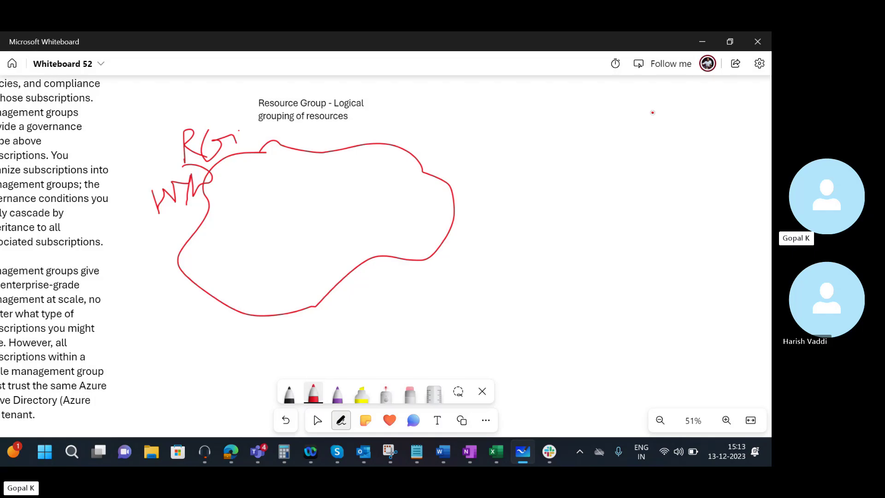
{"action": "mouse_move", "coordinate": [671, 121]}
{"action": "left_mouse_down"}
{"action": "mouse_move", "coordinate": [559, 142]}
{"action": "mouse_move", "coordinate": [569, 265]}
{"action": "mouse_move", "coordinate": [746, 219]}
{"action": "mouse_move", "coordinate": [730, 154]}
{"action": "mouse_move", "coordinate": [655, 121]}
{"action": "left_mouse_up"}
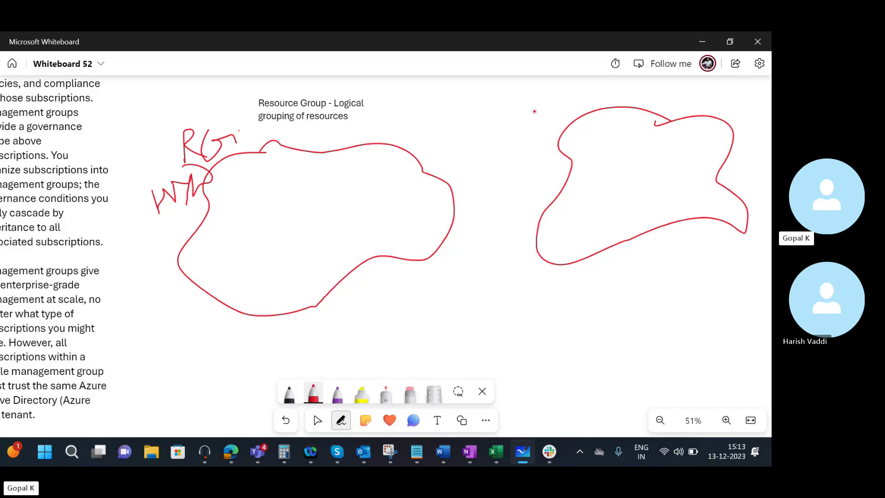
{"action": "mouse_move", "coordinate": [531, 110]}
{"action": "left_mouse_down"}
{"action": "mouse_move", "coordinate": [530, 132]}
{"action": "mouse_move", "coordinate": [580, 119]}
{"action": "mouse_move", "coordinate": [595, 105]}
{"action": "left_mouse_up"}
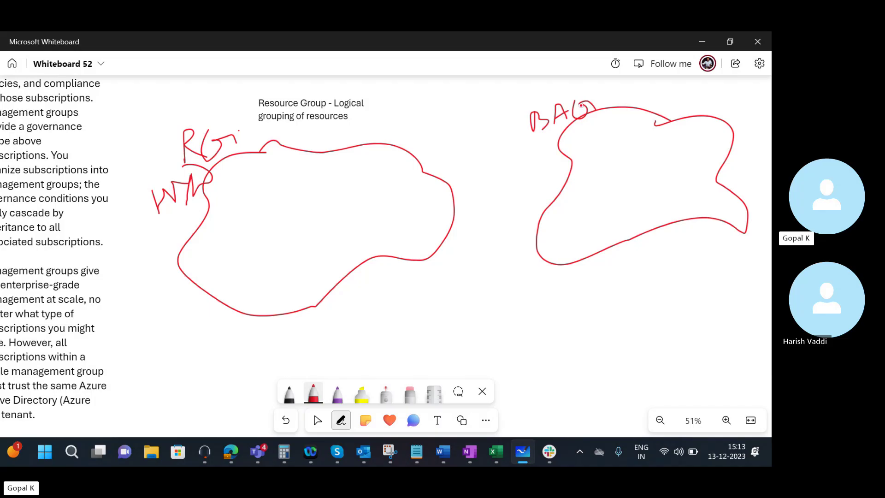
Step: Sketch resource symbols inside both outlines, including a box marked Str in the second, and handwrite the region labels EUS and WUS
{"action": "mouse_move", "coordinate": [256, 186]}
{"action": "left_mouse_down"}
{"action": "mouse_move", "coordinate": [280, 175]}
{"action": "mouse_move", "coordinate": [249, 163]}
{"action": "left_mouse_up"}
{"action": "left_click_drag", "start_coordinate": [264, 195], "coordinate": [259, 183]}
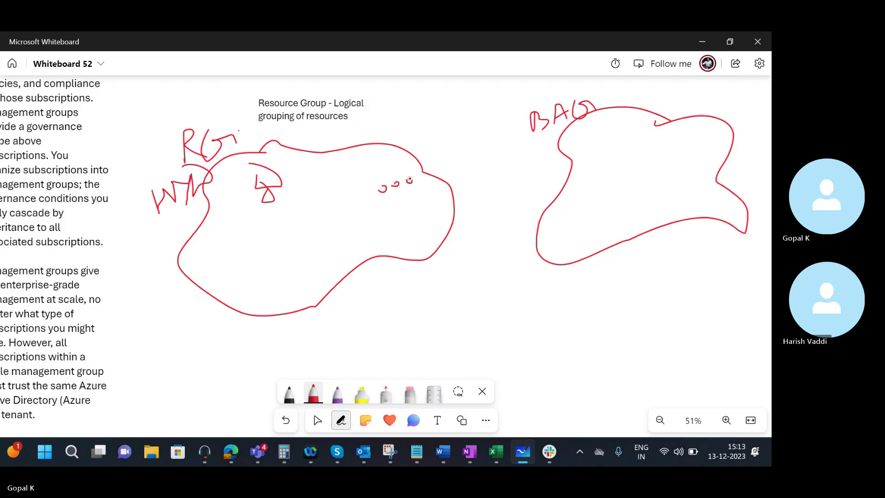
{"action": "mouse_move", "coordinate": [415, 174]}
{"action": "left_mouse_down"}
{"action": "mouse_move", "coordinate": [416, 193]}
{"action": "mouse_move", "coordinate": [387, 207]}
{"action": "left_mouse_up"}
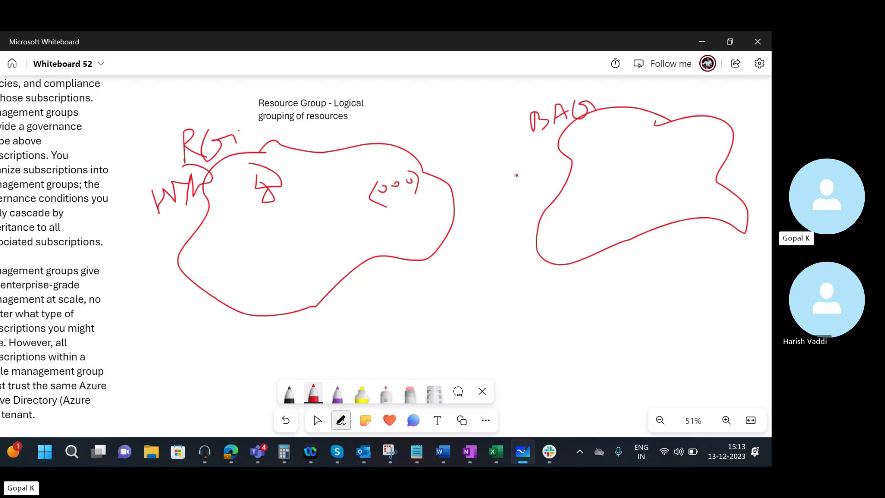
{"action": "mouse_move", "coordinate": [610, 177]}
{"action": "left_mouse_down"}
{"action": "mouse_move", "coordinate": [666, 197]}
{"action": "mouse_move", "coordinate": [646, 146]}
{"action": "mouse_move", "coordinate": [598, 151]}
{"action": "mouse_move", "coordinate": [622, 191]}
{"action": "mouse_move", "coordinate": [639, 170]}
{"action": "mouse_move", "coordinate": [640, 193]}
{"action": "mouse_move", "coordinate": [654, 189]}
{"action": "left_mouse_up"}
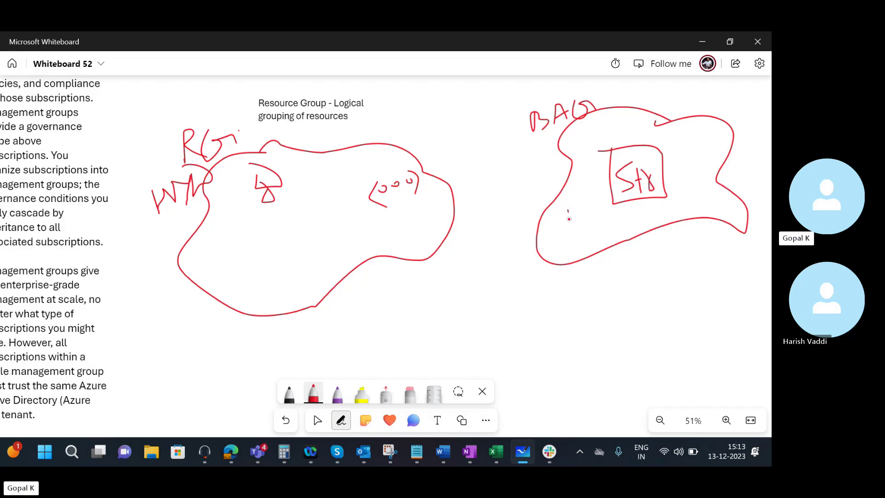
{"action": "mouse_move", "coordinate": [569, 219]}
{"action": "left_mouse_down"}
{"action": "mouse_move", "coordinate": [560, 201]}
{"action": "mouse_move", "coordinate": [609, 215]}
{"action": "mouse_move", "coordinate": [536, 237]}
{"action": "mouse_move", "coordinate": [598, 233]}
{"action": "mouse_move", "coordinate": [568, 212]}
{"action": "left_mouse_up"}
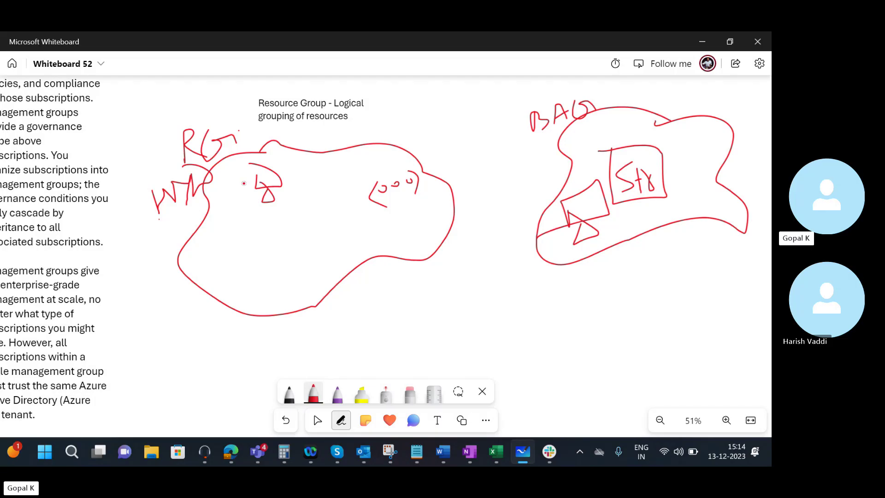
{"action": "mouse_move", "coordinate": [138, 237]}
{"action": "left_mouse_down"}
{"action": "mouse_move", "coordinate": [124, 267]}
{"action": "mouse_move", "coordinate": [187, 227]}
{"action": "mouse_move", "coordinate": [182, 243]}
{"action": "left_mouse_up"}
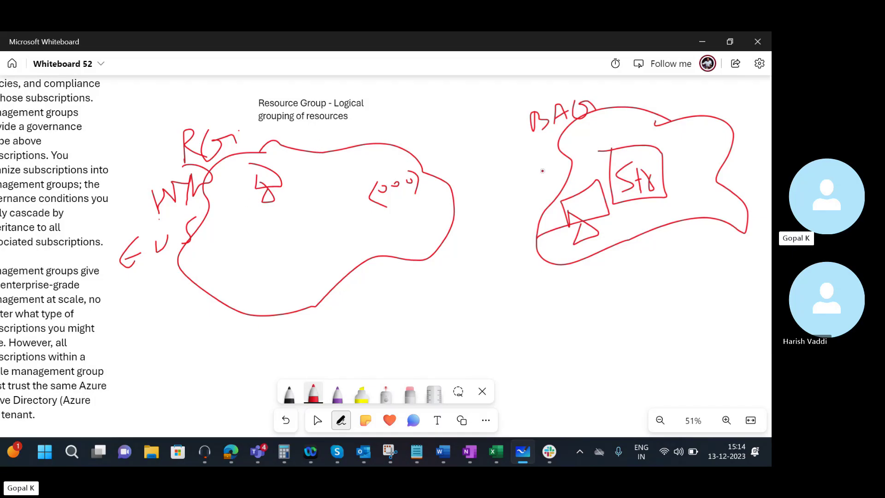
{"action": "mouse_move", "coordinate": [506, 164]}
{"action": "left_mouse_down"}
{"action": "mouse_move", "coordinate": [518, 185]}
{"action": "mouse_move", "coordinate": [563, 155]}
{"action": "mouse_move", "coordinate": [575, 169]}
{"action": "left_mouse_up"}
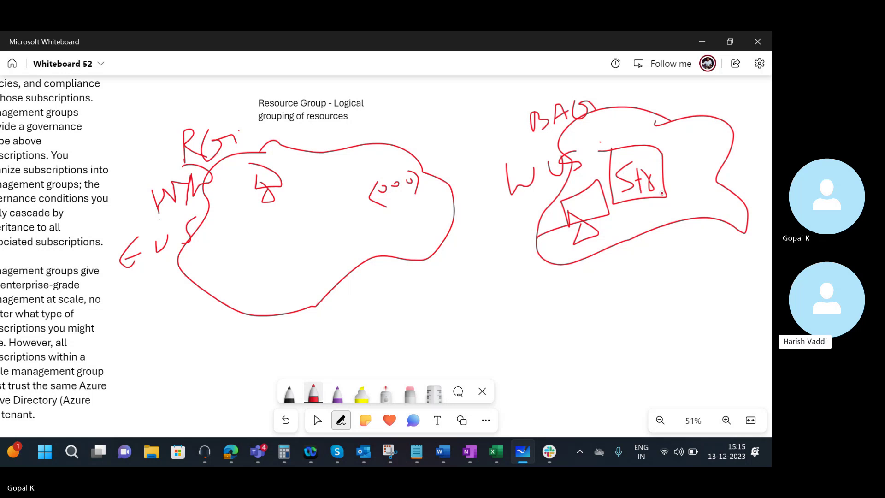
Step: Switch to the Azure portal in the browser and find the Resource groups service by searching for "resour" from the home page
{"action": "mouse_move", "coordinate": [226, 455]}
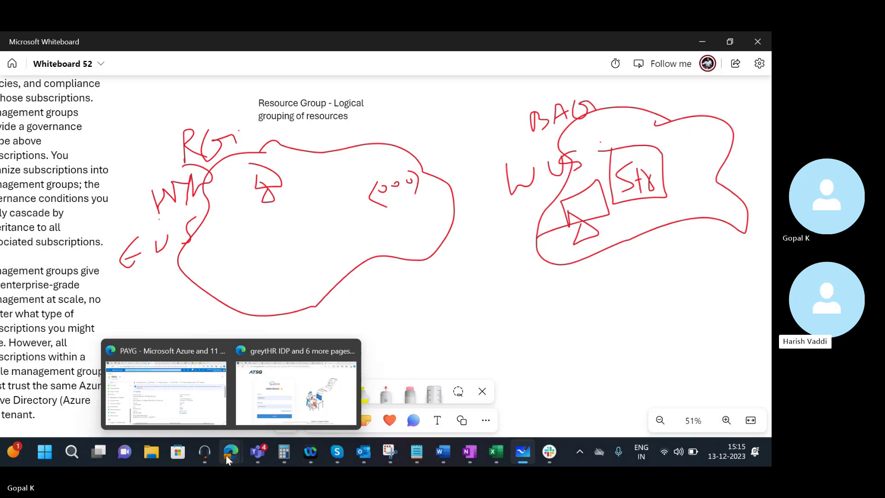
{"action": "left_click", "coordinate": [156, 364]}
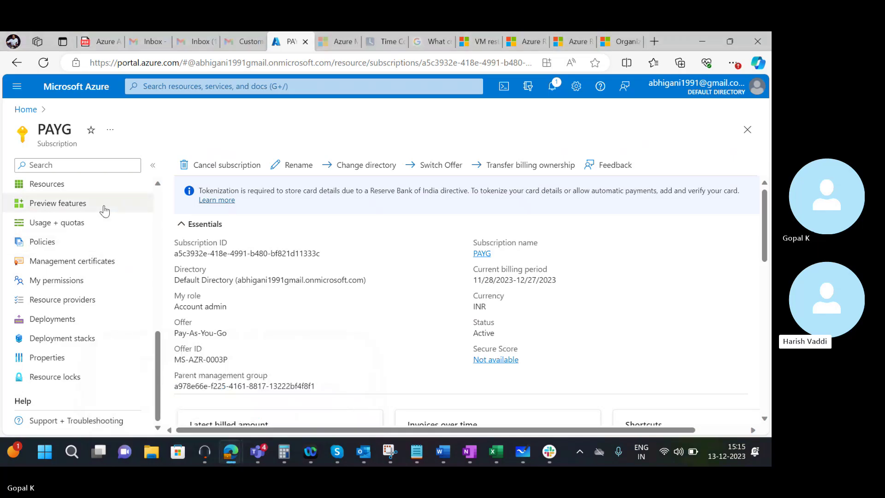
{"action": "left_click_drag", "start_coordinate": [157, 346], "coordinate": [142, 178]}
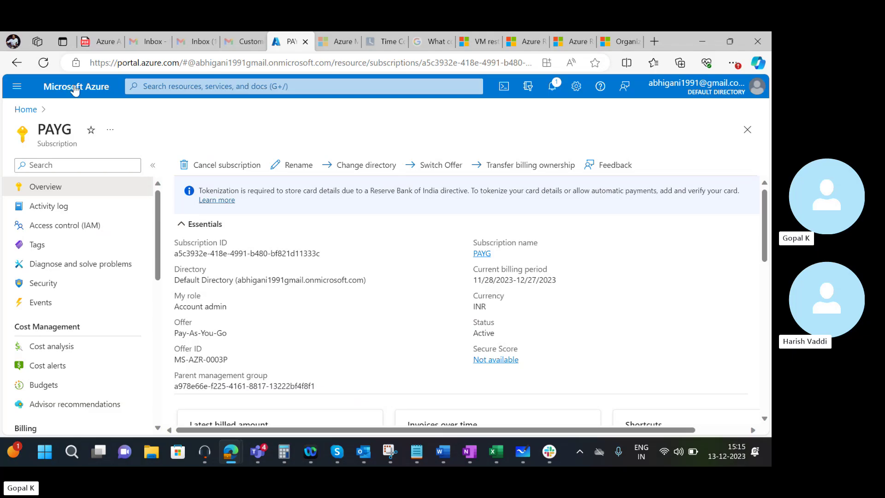
{"action": "left_click", "coordinate": [19, 111]}
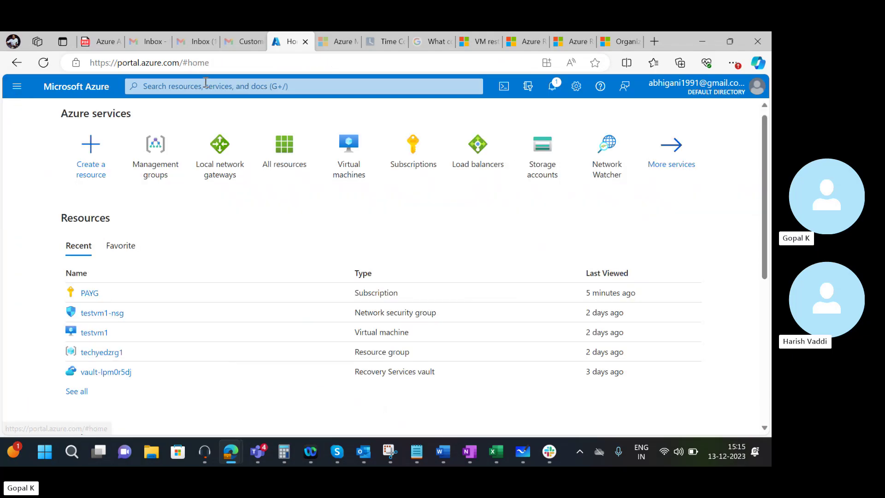
{"action": "left_click", "coordinate": [215, 87]}
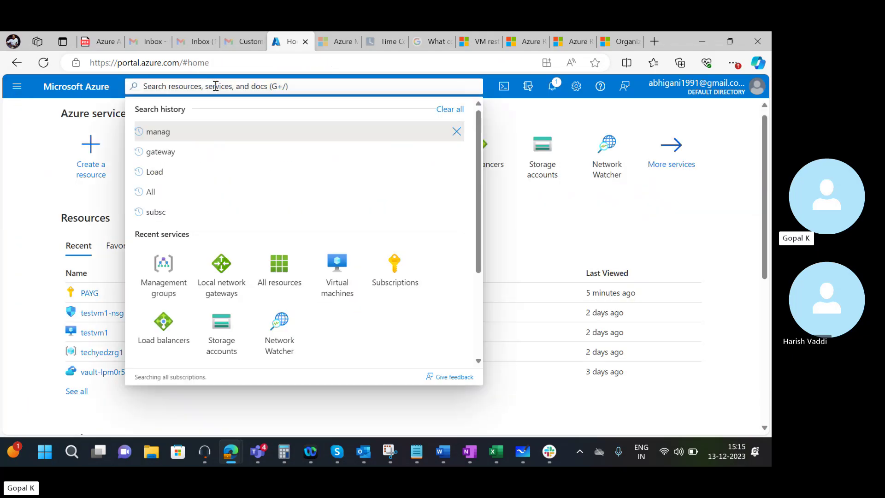
{"action": "type", "text": "resour"}
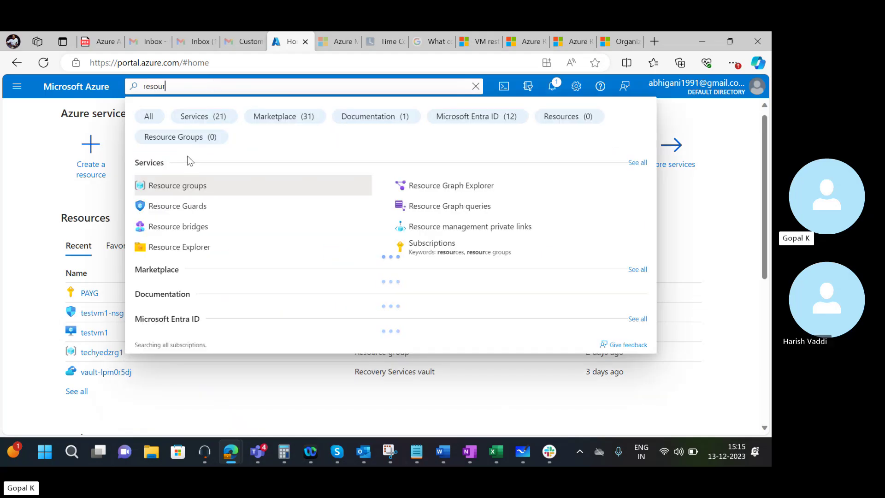
{"action": "left_click", "coordinate": [187, 185]}
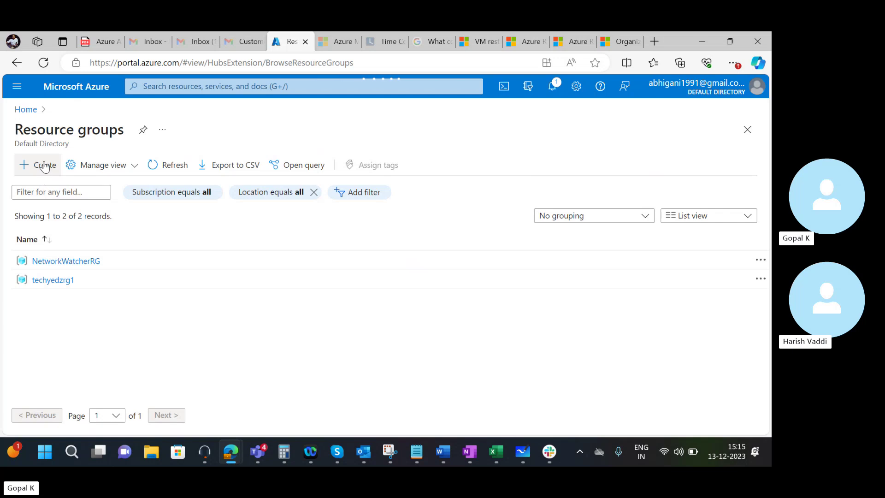
Step: Start a new resource group in the PAYG subscription, named rg123, with (US) East US as its region
{"action": "left_click", "coordinate": [44, 167]}
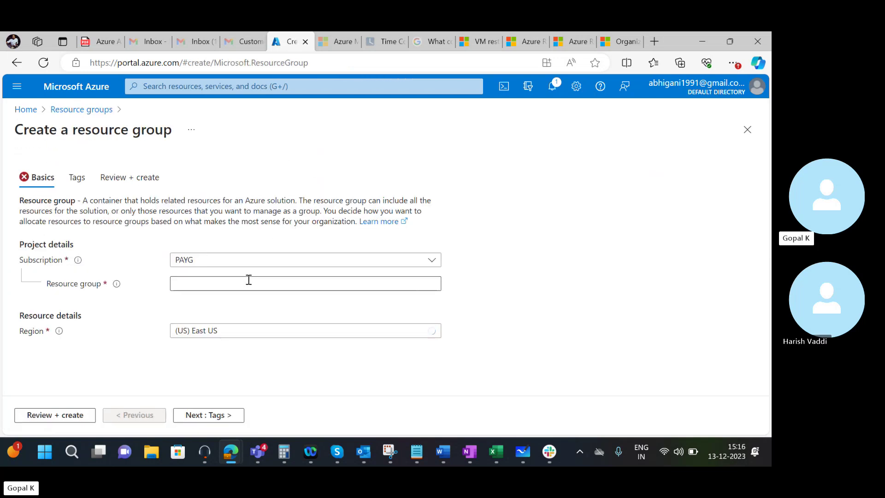
{"action": "left_click", "coordinate": [249, 280]}
{"action": "type", "text": "rg123"}
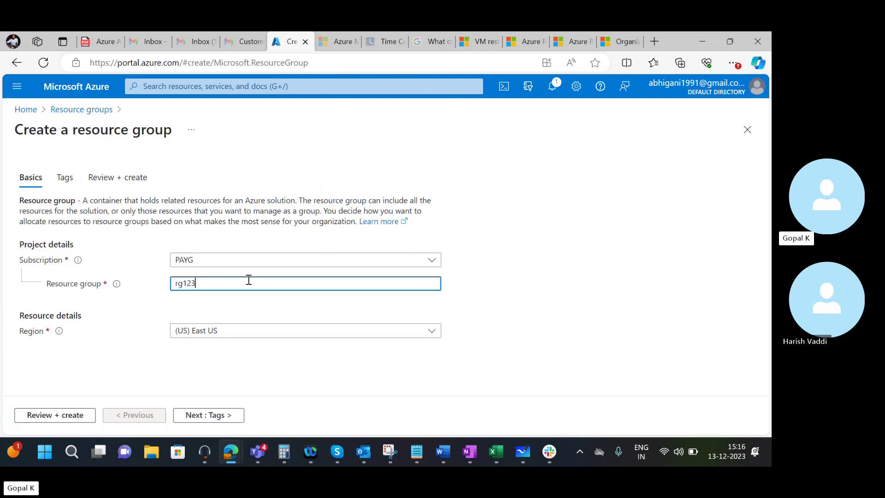
{"action": "left_click", "coordinate": [256, 337]}
{"action": "left_click", "coordinate": [255, 337]}
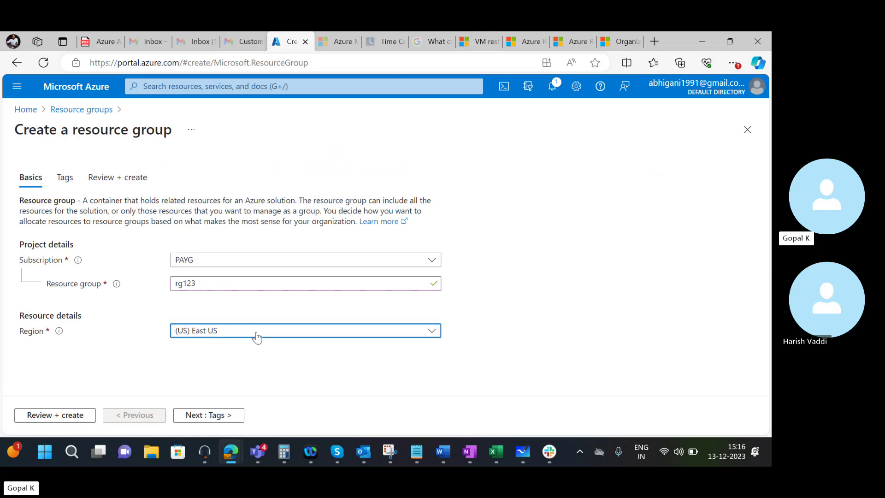
{"action": "left_click", "coordinate": [254, 337]}
{"action": "left_click", "coordinate": [241, 354]}
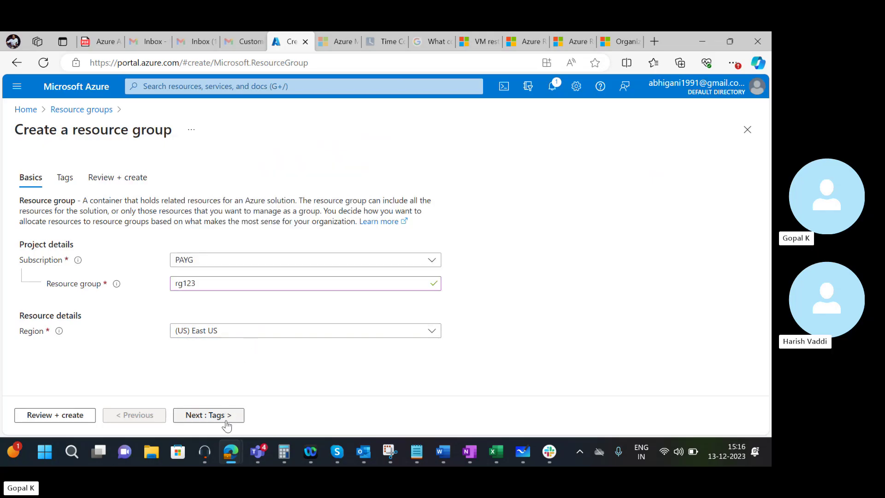
Step: Leave the tags empty and advance the new resource group to the final review
{"action": "left_click", "coordinate": [227, 415]}
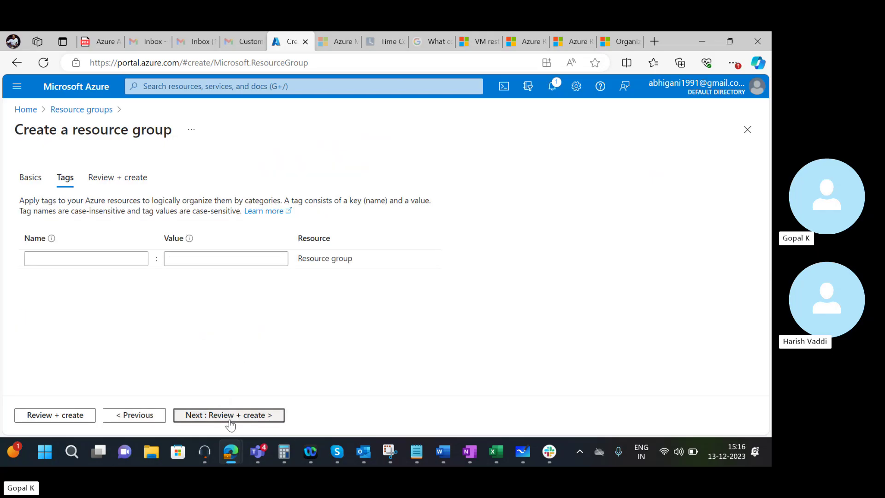
{"action": "left_click", "coordinate": [134, 259]}
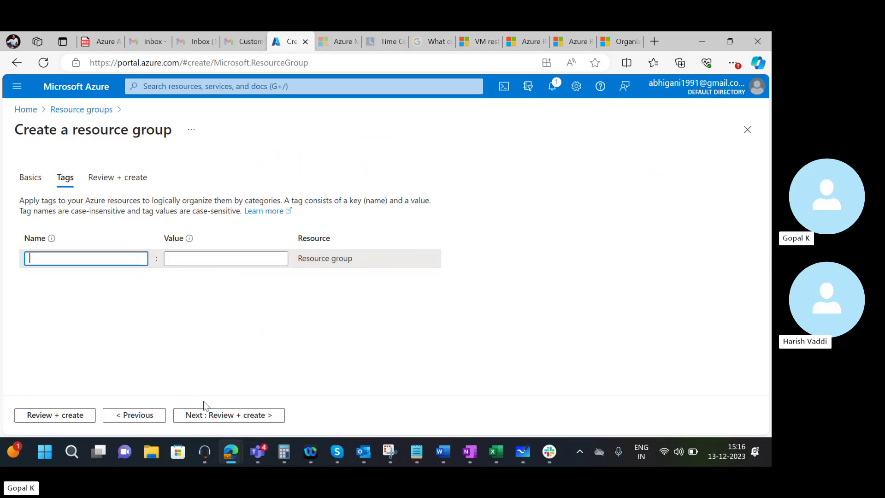
{"action": "left_click", "coordinate": [209, 418]}
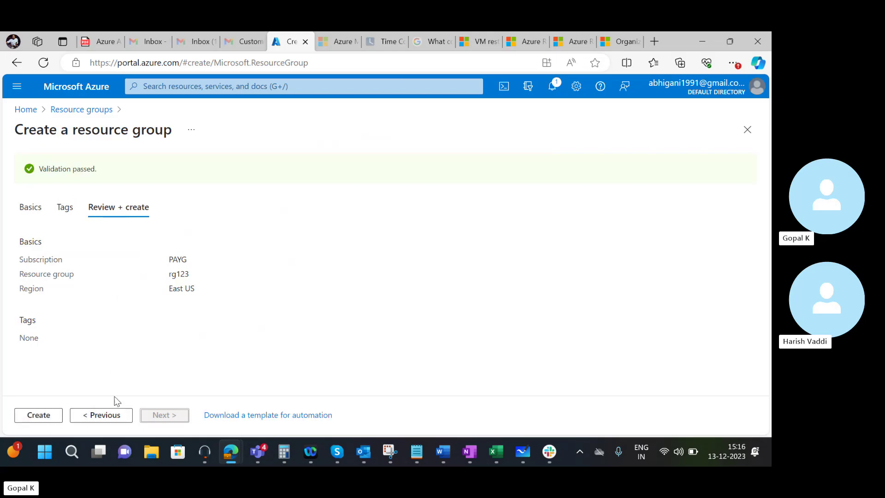
Step: Leave the new resource group form without creating it, open techyedzrg1 from the resource groups list and examine its resources
{"action": "left_click", "coordinate": [77, 110]}
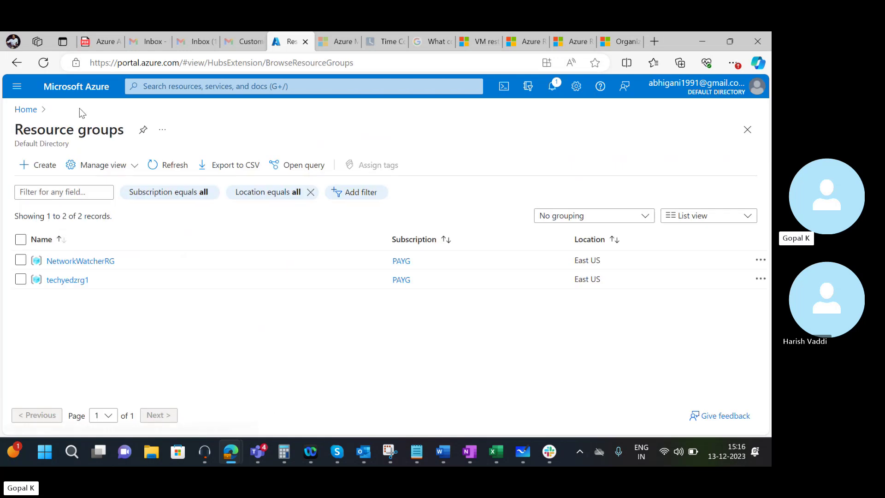
{"action": "left_click", "coordinate": [66, 279]}
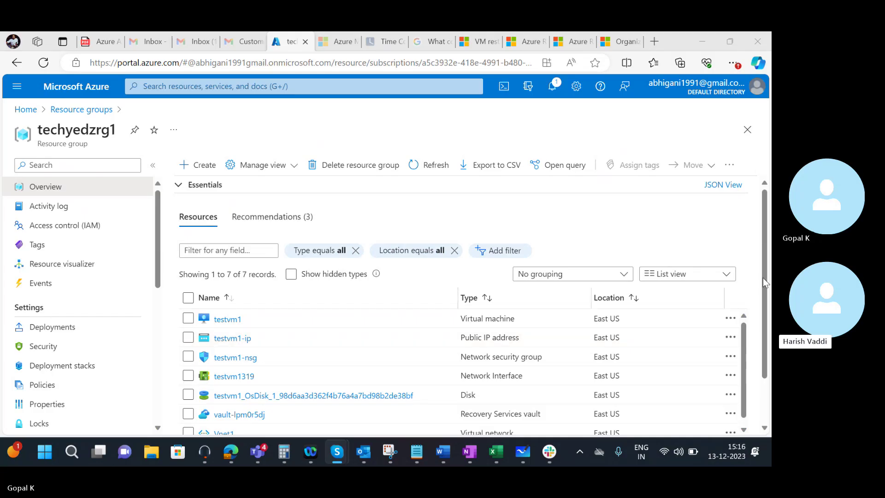
{"action": "left_click", "coordinate": [766, 265]}
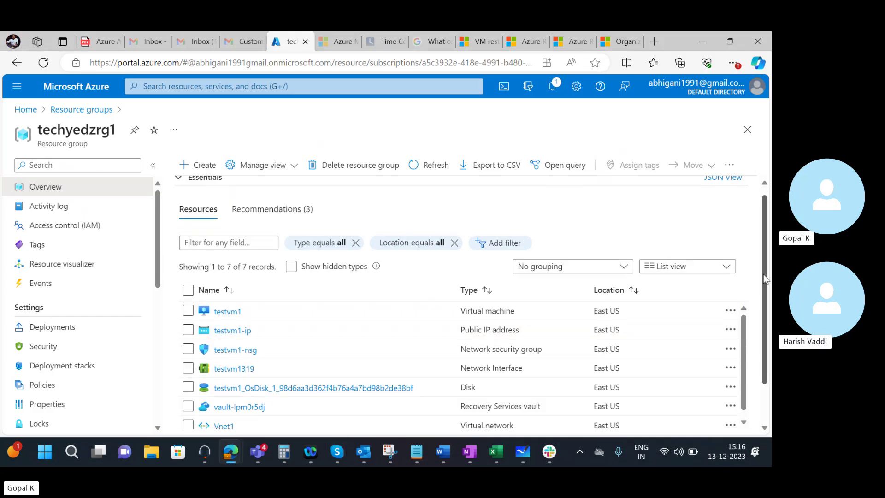
{"action": "mouse_move", "coordinate": [766, 265]}
{"action": "left_mouse_down"}
{"action": "mouse_move", "coordinate": [761, 321]}
{"action": "mouse_move", "coordinate": [755, 264]}
{"action": "left_mouse_up"}
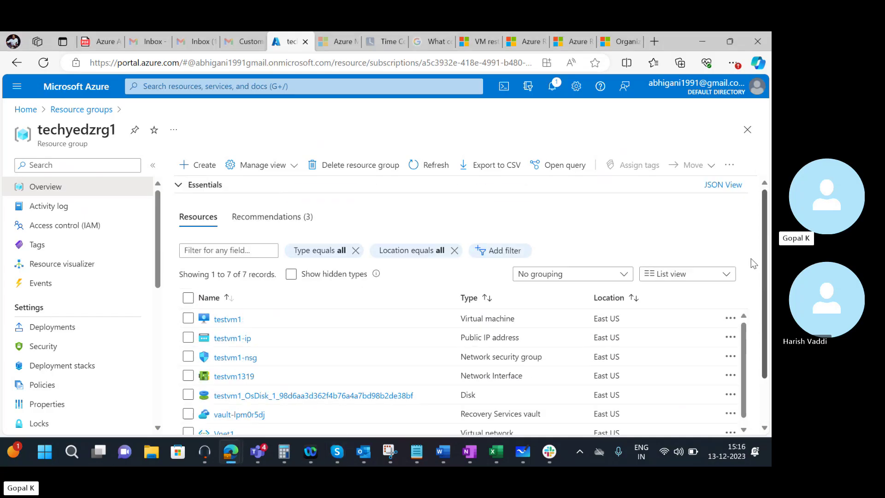
{"action": "scroll", "coordinate": [751, 258], "scroll_direction": "down", "scroll_amount": 2}
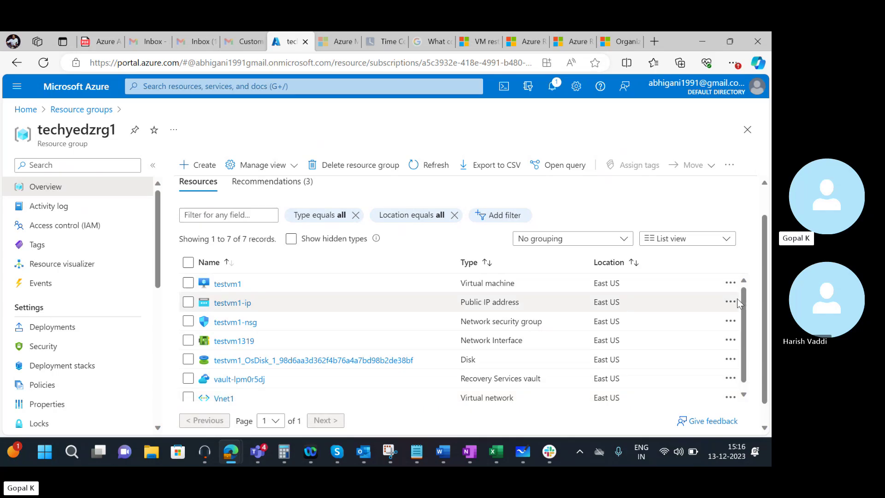
{"action": "scroll", "coordinate": [737, 298], "scroll_direction": "down", "scroll_amount": 1}
{"action": "scroll", "coordinate": [743, 331], "scroll_direction": "down", "scroll_amount": 1}
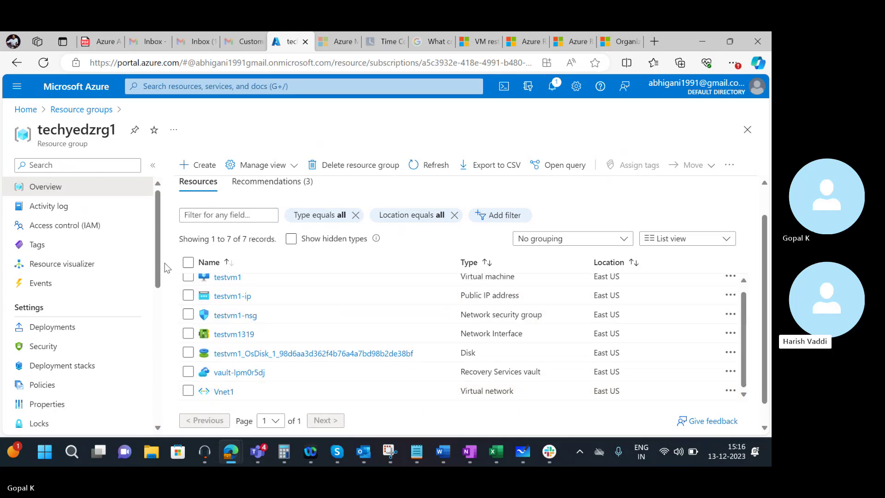
Step: Open the cost analysis of techyedzrg1 and examine its accumulated cost chart and the cost breakdown by service name
{"action": "left_click_drag", "start_coordinate": [157, 249], "coordinate": [156, 311]}
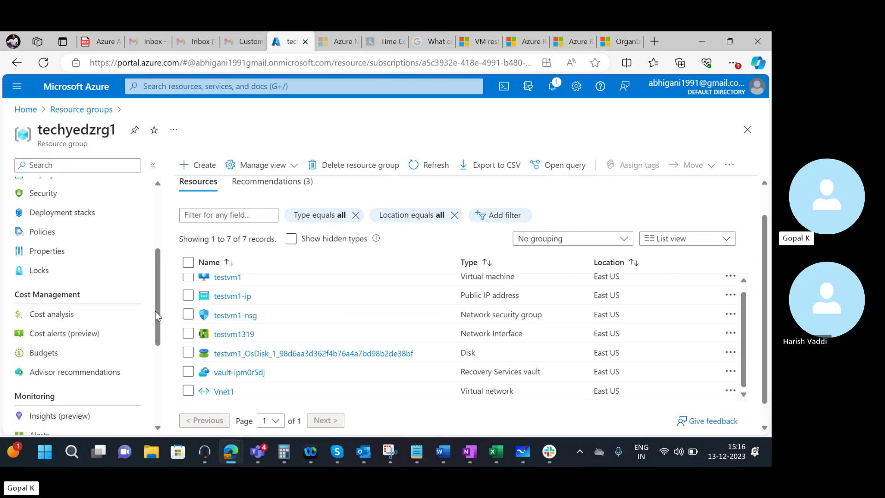
{"action": "left_click", "coordinate": [67, 315]}
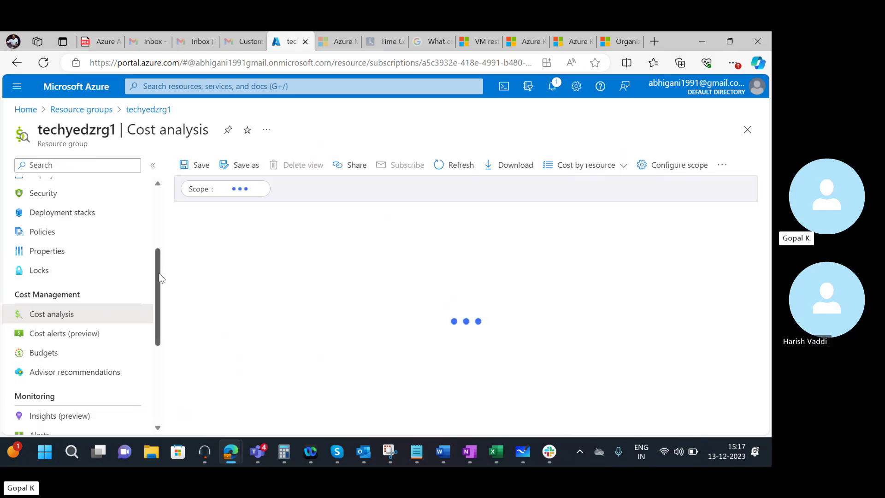
{"action": "mouse_move", "coordinate": [158, 277]}
{"action": "left_mouse_down"}
{"action": "mouse_move", "coordinate": [156, 343]}
{"action": "mouse_move", "coordinate": [162, 283]}
{"action": "left_mouse_up"}
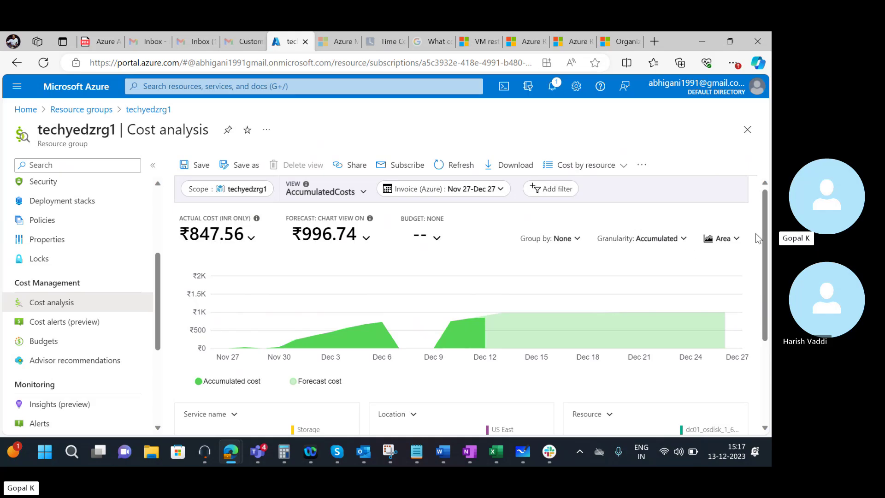
{"action": "left_click_drag", "start_coordinate": [763, 233], "coordinate": [762, 311]}
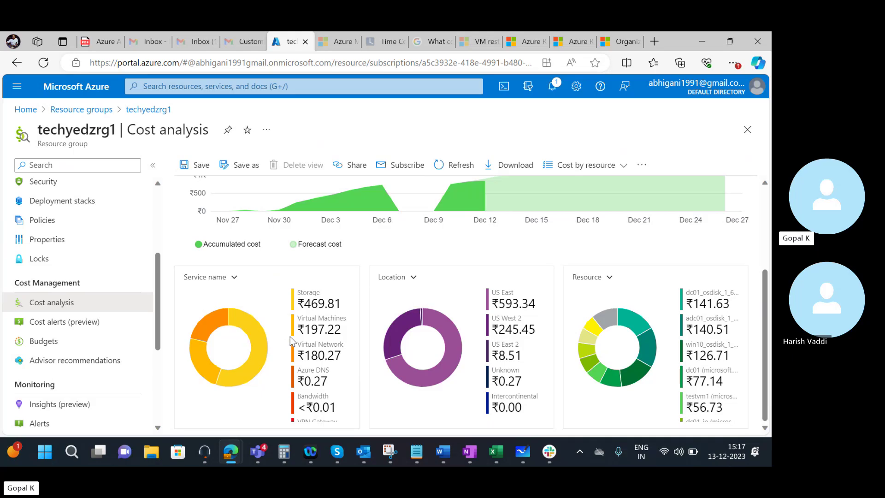
{"action": "left_click_drag", "start_coordinate": [297, 329], "coordinate": [342, 330]}
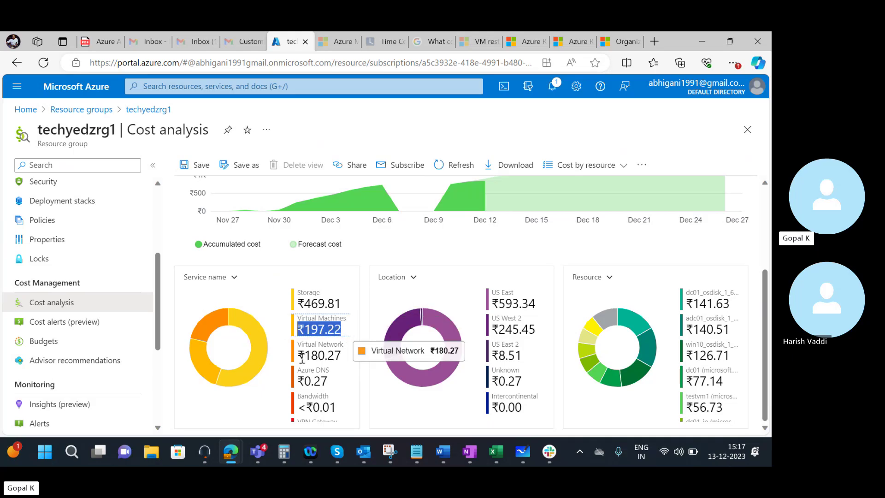
{"action": "left_click_drag", "start_coordinate": [302, 359], "coordinate": [342, 356]}
{"action": "left_click_drag", "start_coordinate": [313, 407], "coordinate": [372, 402]}
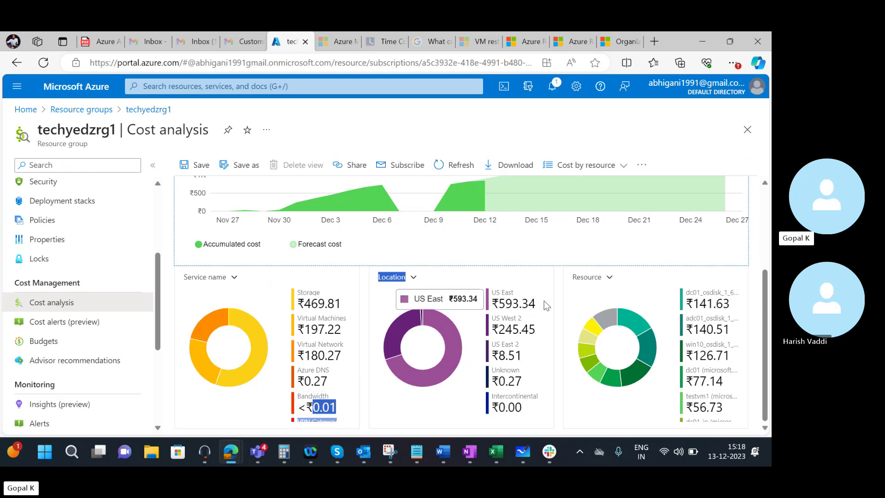
Step: Examine the cost breakdown by location, including US East, US West 2 and US East 2, and return to the resource group's overview
{"action": "left_click_drag", "start_coordinate": [537, 303], "coordinate": [492, 304]}
{"action": "left_click", "coordinate": [528, 329]}
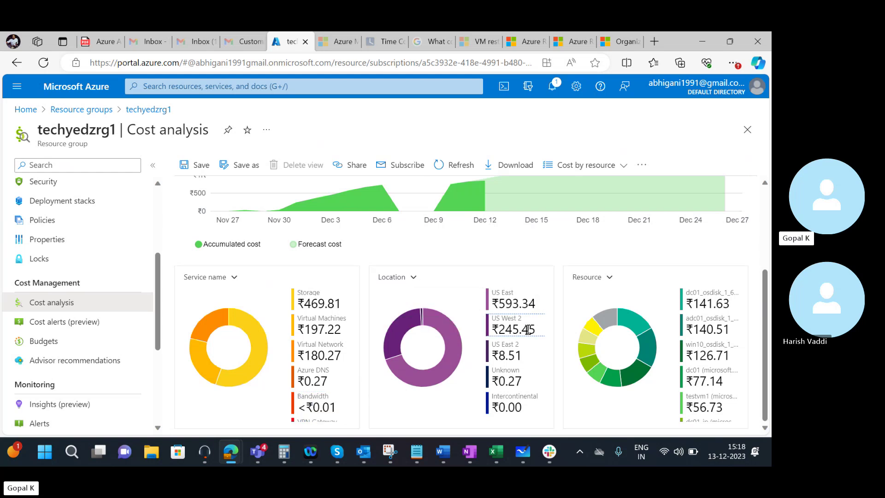
{"action": "double_click", "coordinate": [528, 329]}
{"action": "left_click_drag", "start_coordinate": [521, 358], "coordinate": [491, 355]}
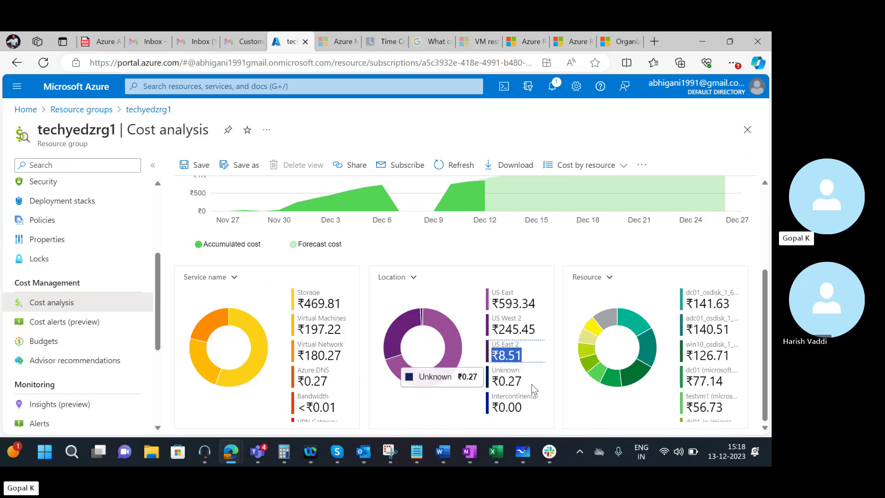
{"action": "left_click_drag", "start_coordinate": [533, 389], "coordinate": [499, 386]}
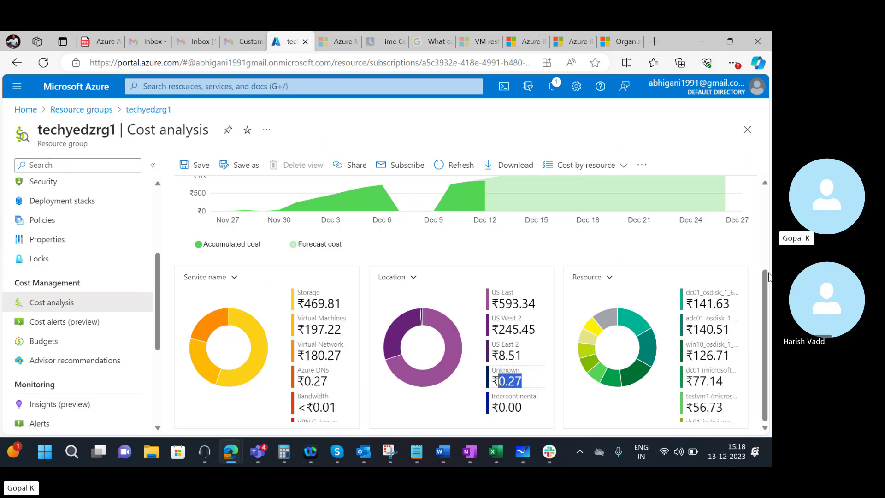
{"action": "left_click_drag", "start_coordinate": [765, 285], "coordinate": [769, 201]}
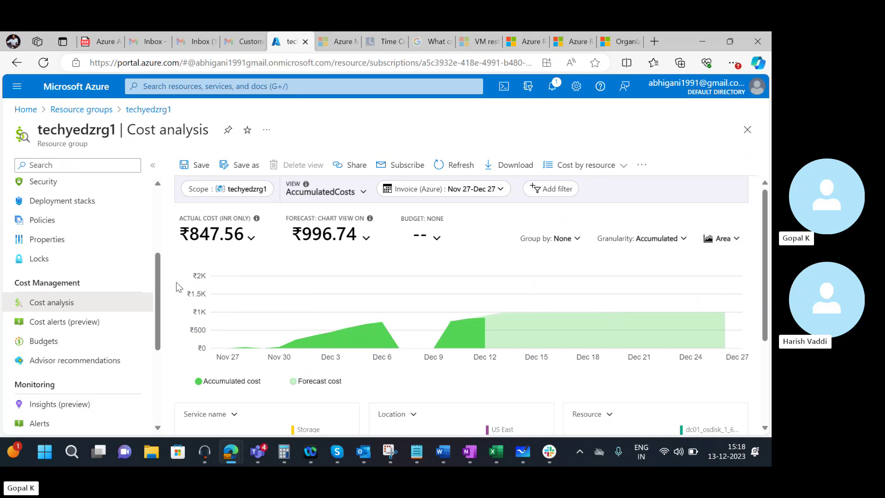
{"action": "scroll", "coordinate": [154, 268], "scroll_direction": "up", "scroll_amount": 4}
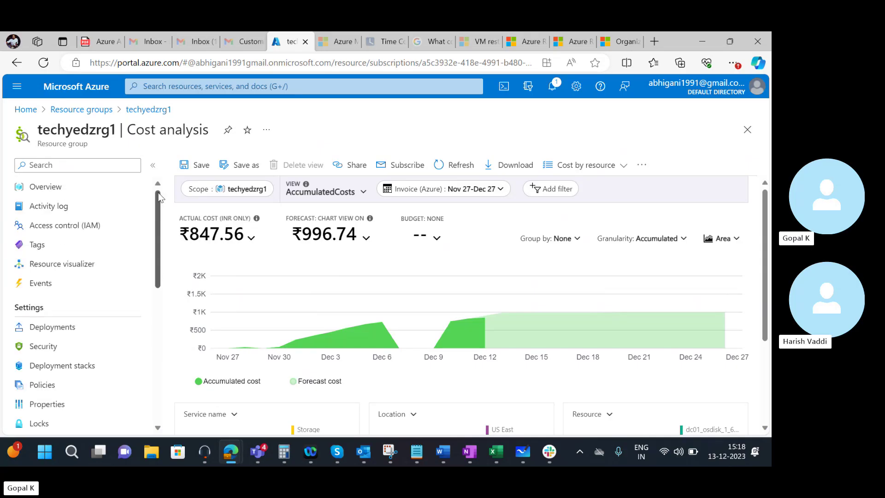
{"action": "left_click", "coordinate": [107, 189]}
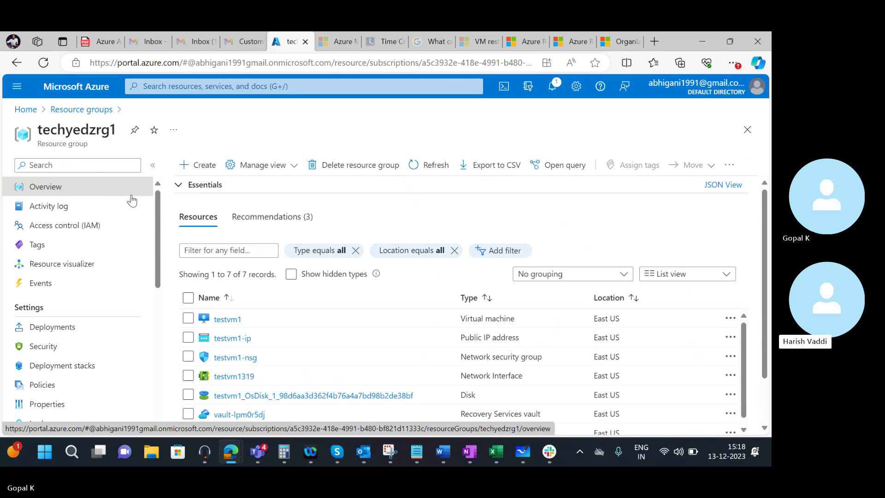
Step: Switch to Microsoft Whiteboard and add the text heading "Pre-requisite to create VM" in the empty area beside the second resource group sketch
{"action": "left_click", "coordinate": [521, 454]}
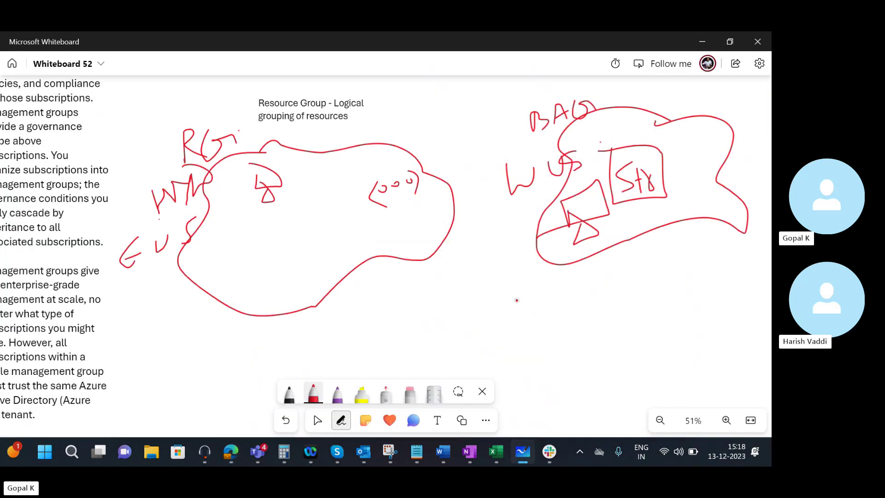
{"action": "left_click", "coordinate": [317, 420]}
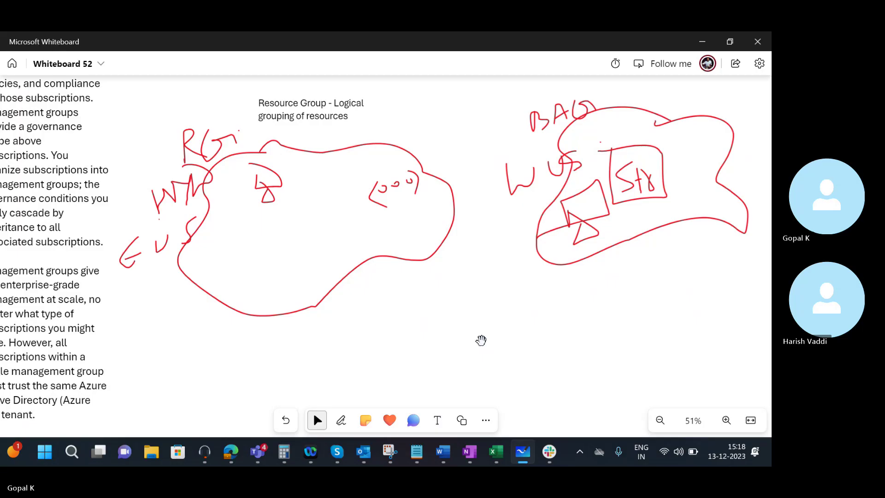
{"action": "mouse_move", "coordinate": [587, 332]}
{"action": "left_mouse_down"}
{"action": "mouse_move", "coordinate": [192, 350]}
{"action": "mouse_move", "coordinate": [168, 338]}
{"action": "left_mouse_up"}
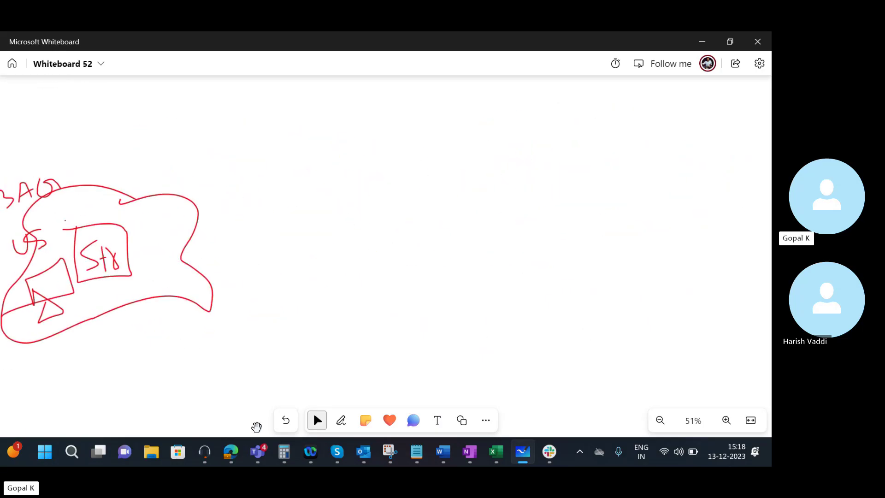
{"action": "key", "text": "alt+Tab"}
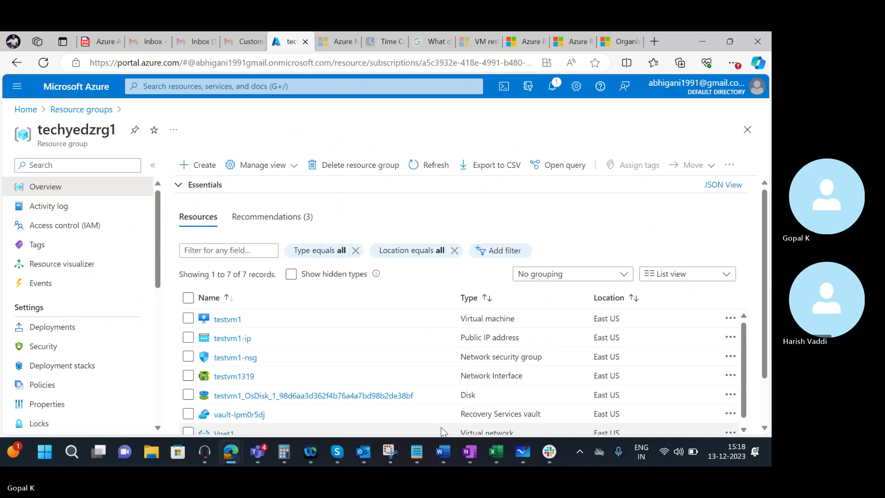
{"action": "key", "text": "alt+Tab"}
{"action": "left_click", "coordinate": [437, 420]}
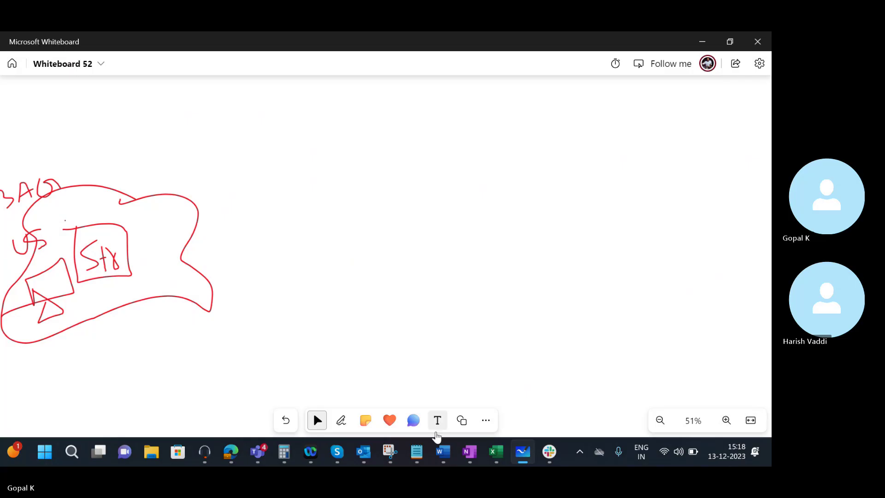
{"action": "left_click", "coordinate": [286, 96]}
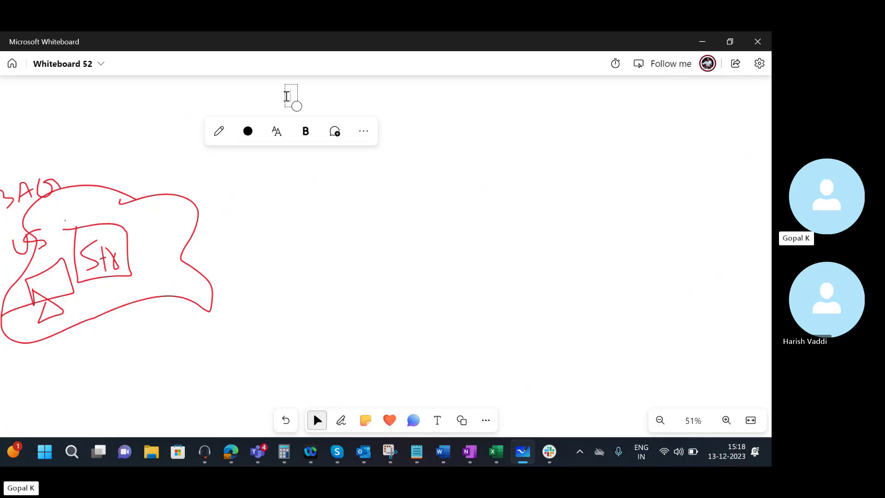
{"action": "type", "text": "Pre-"}
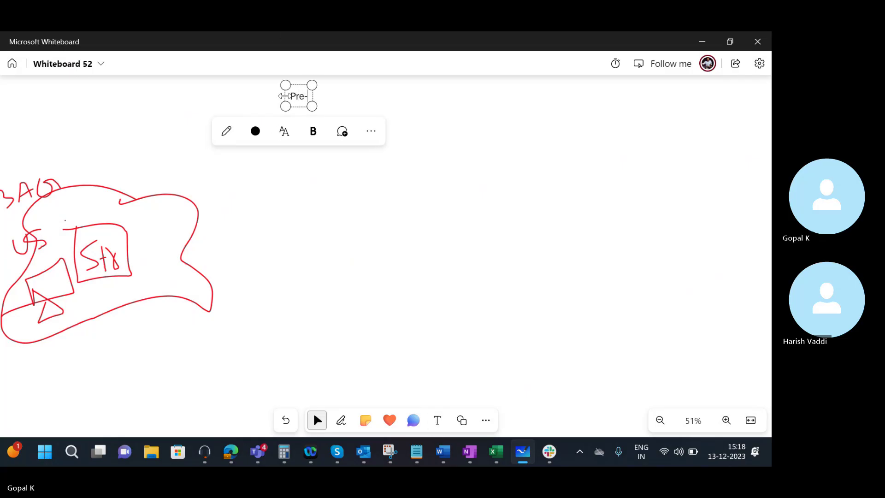
{"action": "type", "text": "requisit"}
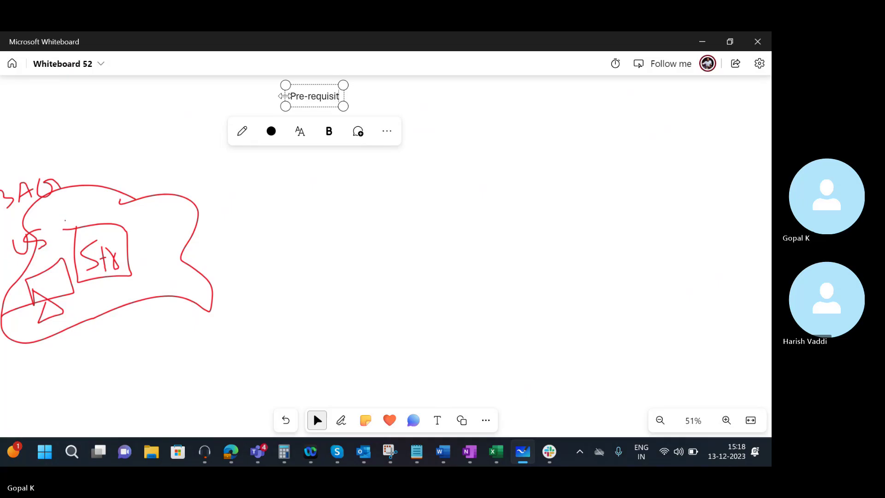
{"action": "type", "text": "e to create VM"}
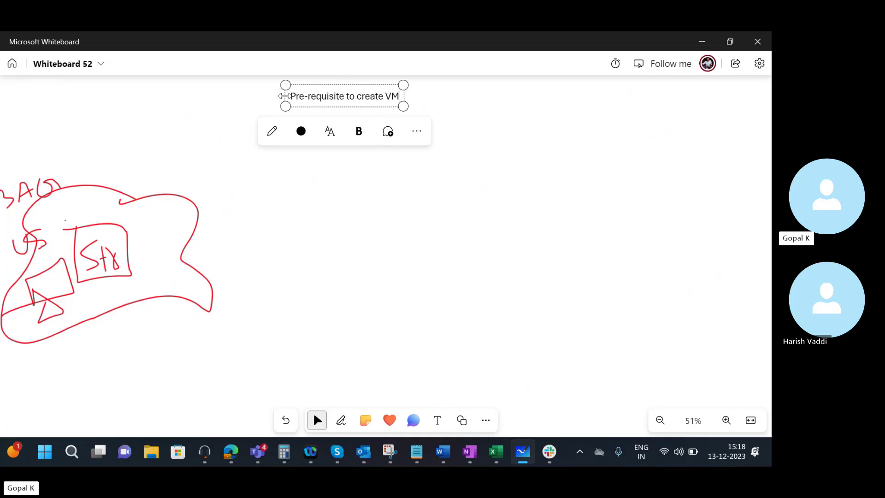
Step: Add RG as the first entry under the VM heading, separated by a blank line and without a leading dash
{"action": "key", "text": "Return"}
{"action": "type", "text": "-"}
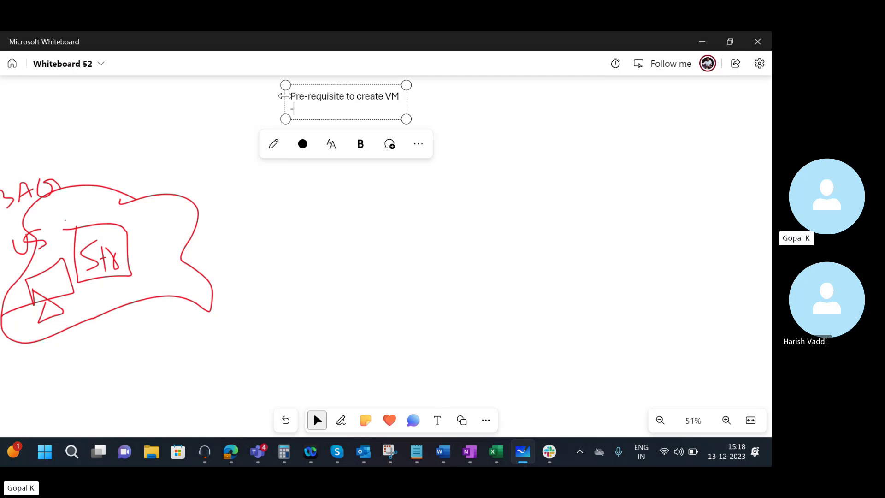
{"action": "key", "text": "BackSpace"}
{"action": "key", "text": "BackSpace"}
{"action": "key", "text": "BackSpace"}
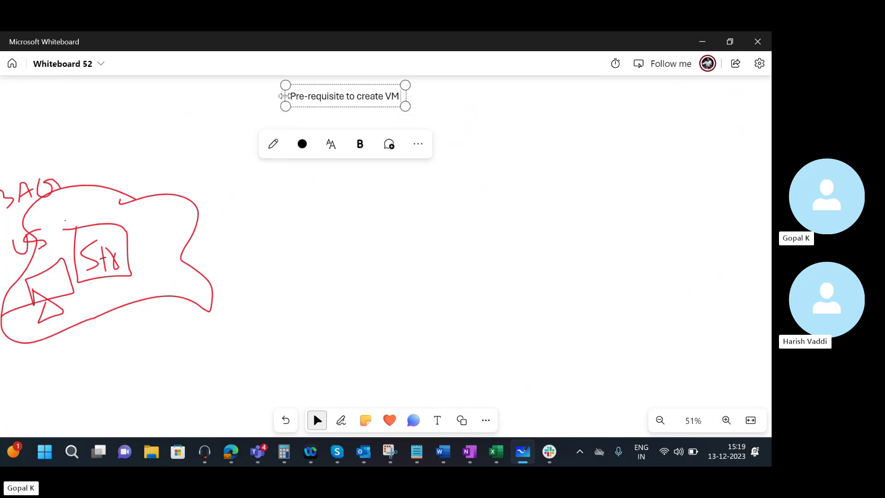
{"action": "key", "text": "Return"}
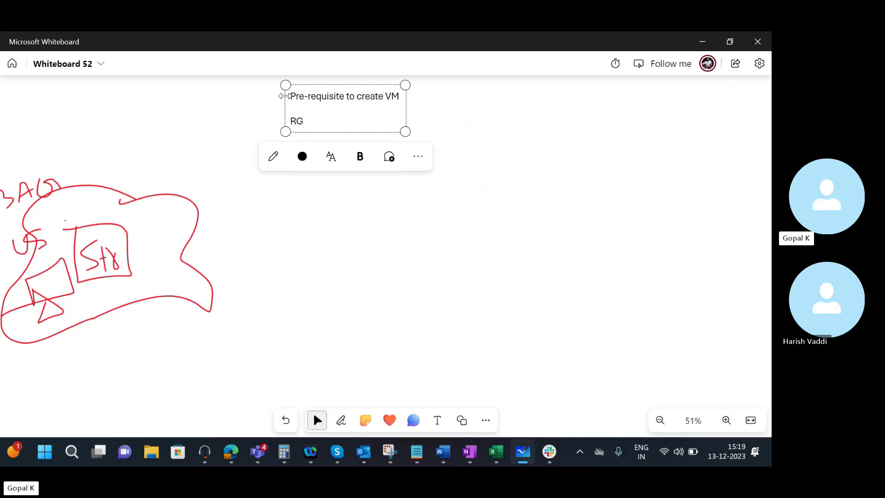
{"action": "type", "text": "RG"}
{"action": "key", "text": "Return"}
Step: Extend the VM prerequisite list with the entries Vnet and Location, each on its own line below RG
{"action": "key", "text": "Caps_Lock"}
{"action": "type", "text": "vNET"}
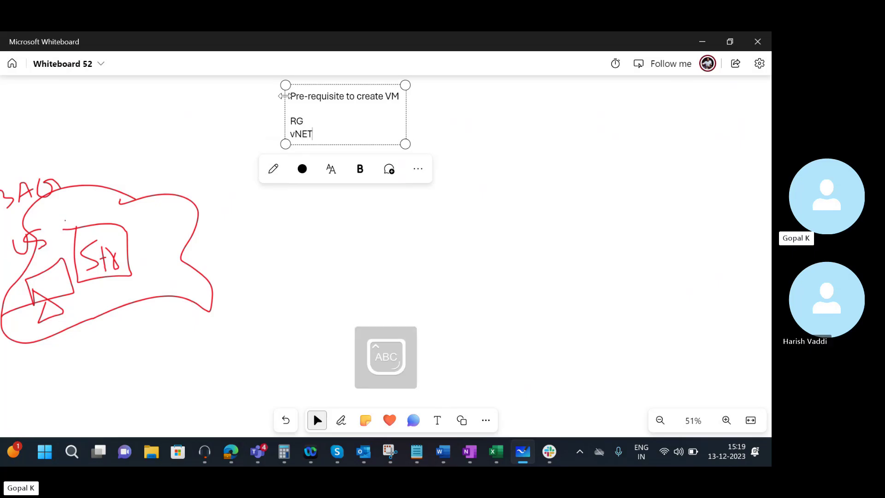
{"action": "key", "text": "Caps_Lock"}
{"action": "key", "text": "BackSpace"}
{"action": "key", "text": "BackSpace"}
{"action": "key", "text": "BackSpace"}
{"action": "key", "text": "BackSpace"}
{"action": "type", "text": "Vnet"}
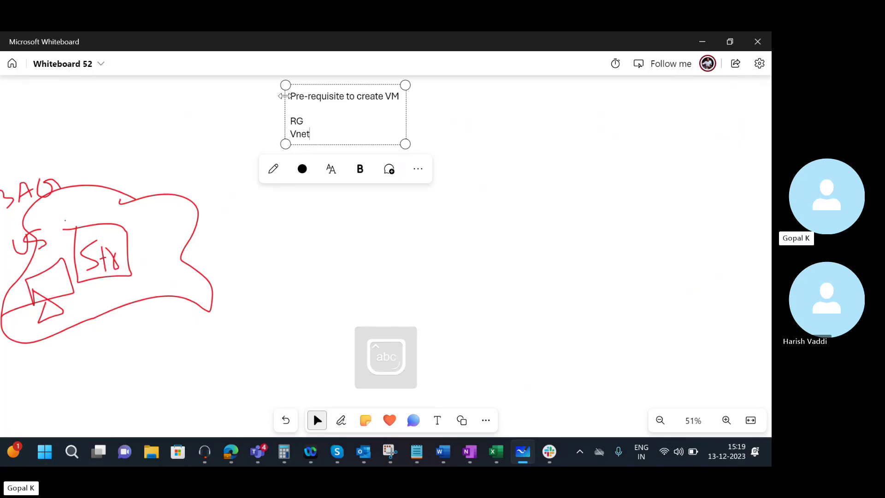
{"action": "key", "text": "Return"}
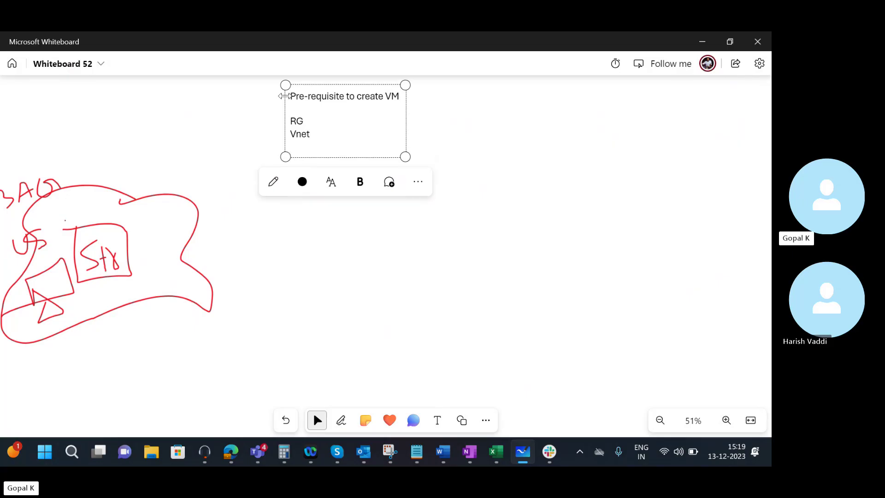
{"action": "type", "text": "Location"}
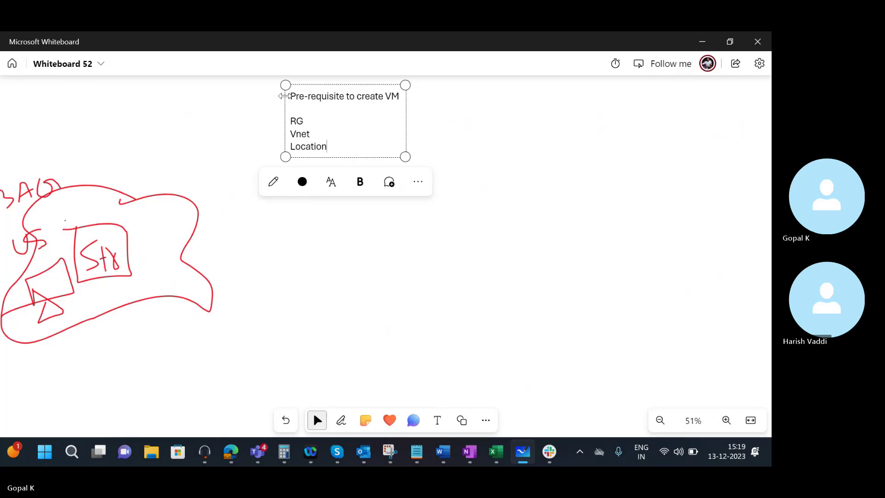
{"action": "key", "text": "Return"}
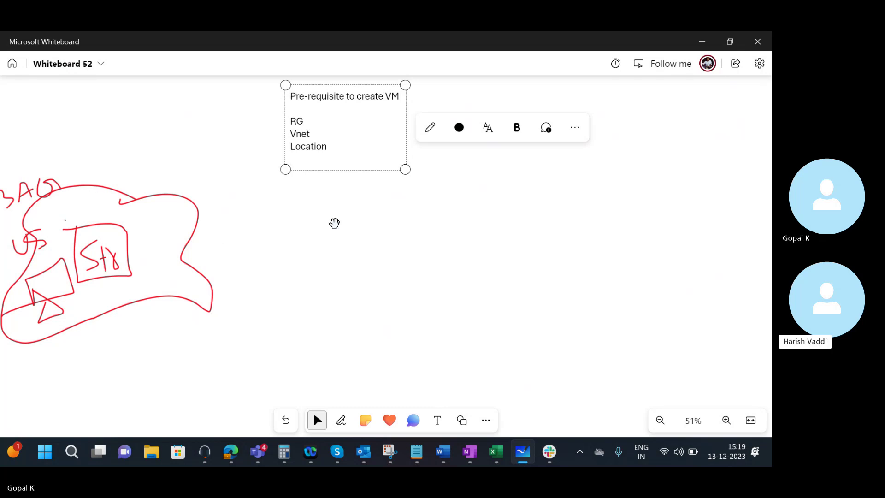
Step: Draw a wide rectangle below the VM prerequisite list, widen it and move it into the empty area beside the list
{"action": "left_click", "coordinate": [334, 223]}
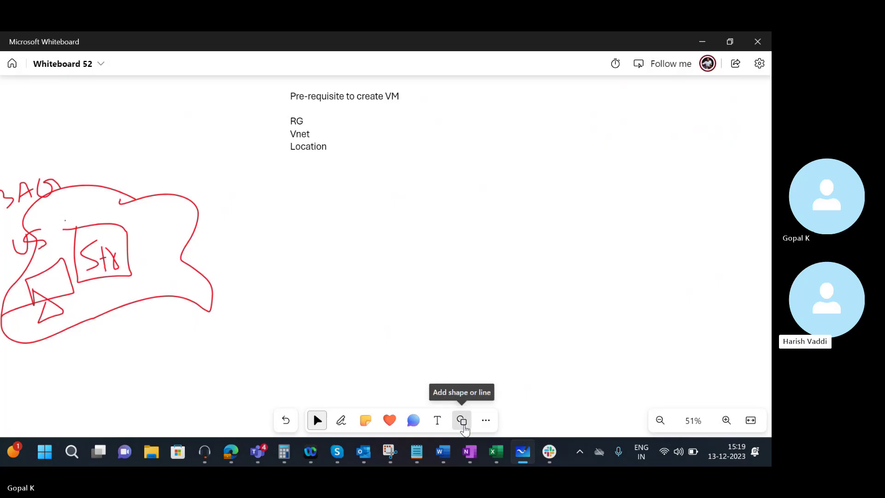
{"action": "left_click", "coordinate": [460, 420]}
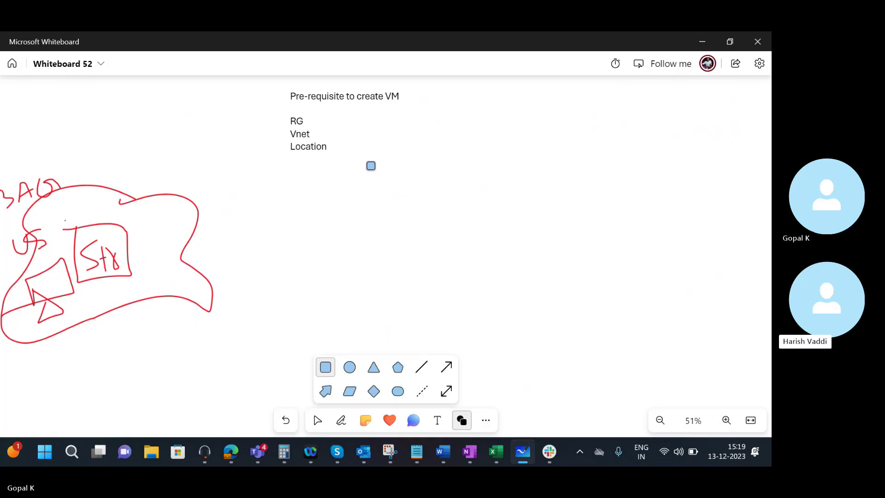
{"action": "left_click_drag", "start_coordinate": [371, 165], "coordinate": [710, 361]}
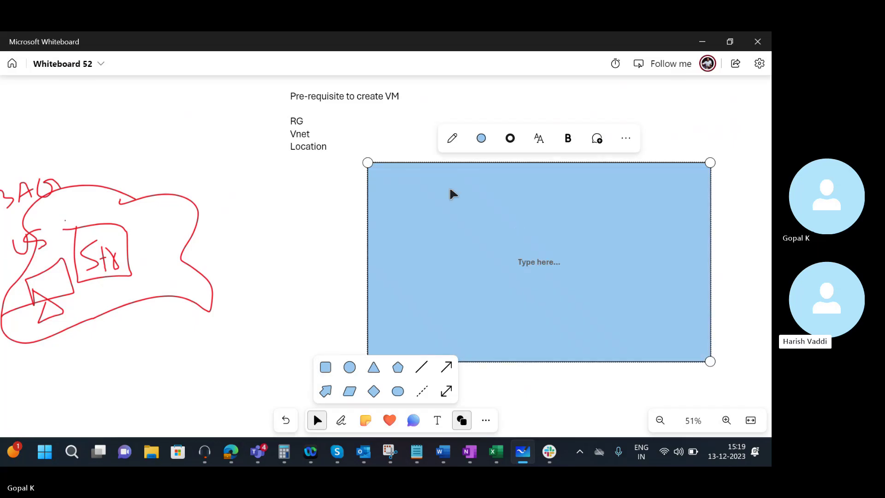
{"action": "left_click_drag", "start_coordinate": [367, 162], "coordinate": [266, 161]}
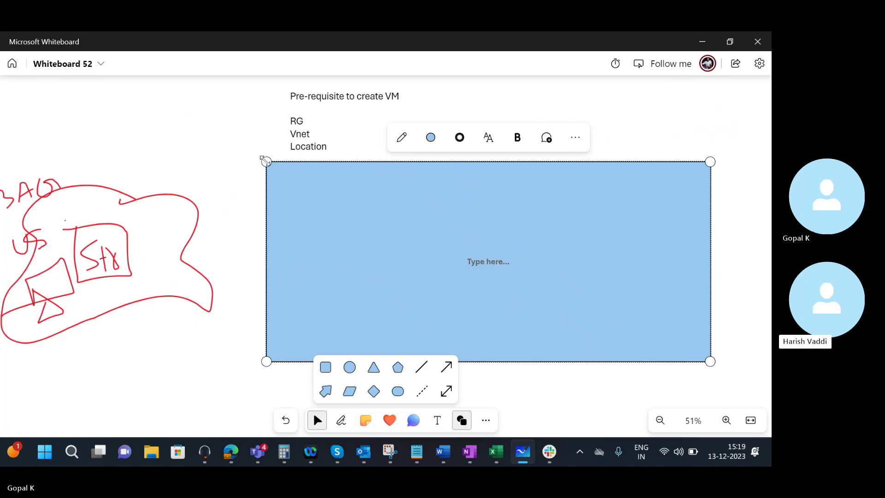
{"action": "left_click_drag", "start_coordinate": [372, 207], "coordinate": [480, 200]}
{"action": "left_click_drag", "start_coordinate": [239, 298], "coordinate": [25, 289]}
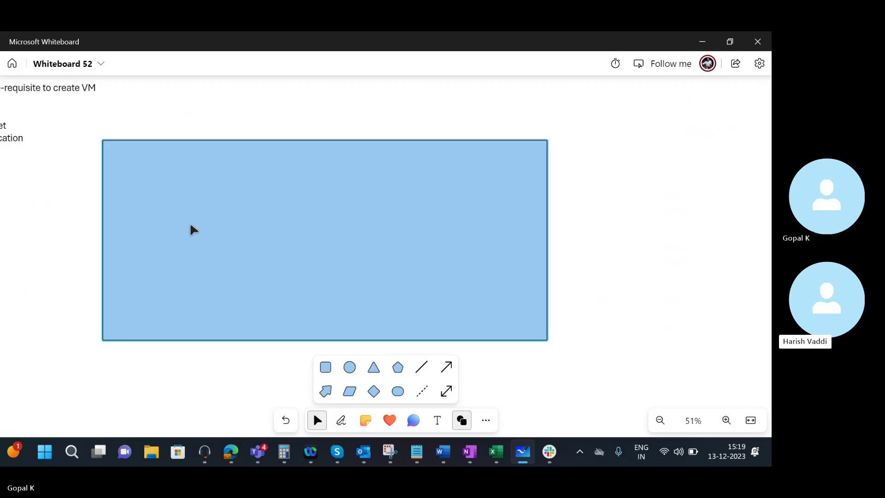
Step: Reposition the rectangle and enlarge it in width and height so it fills most of the visible canvas
{"action": "left_click", "coordinate": [231, 245]}
{"action": "left_click_drag", "start_coordinate": [231, 245], "coordinate": [355, 241]}
{"action": "left_click_drag", "start_coordinate": [227, 134], "coordinate": [129, 109]}
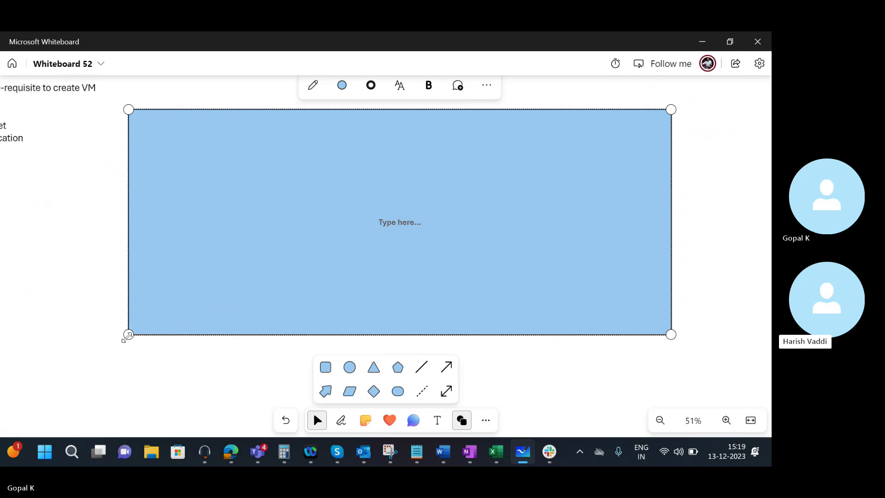
{"action": "left_click_drag", "start_coordinate": [128, 336], "coordinate": [107, 396]}
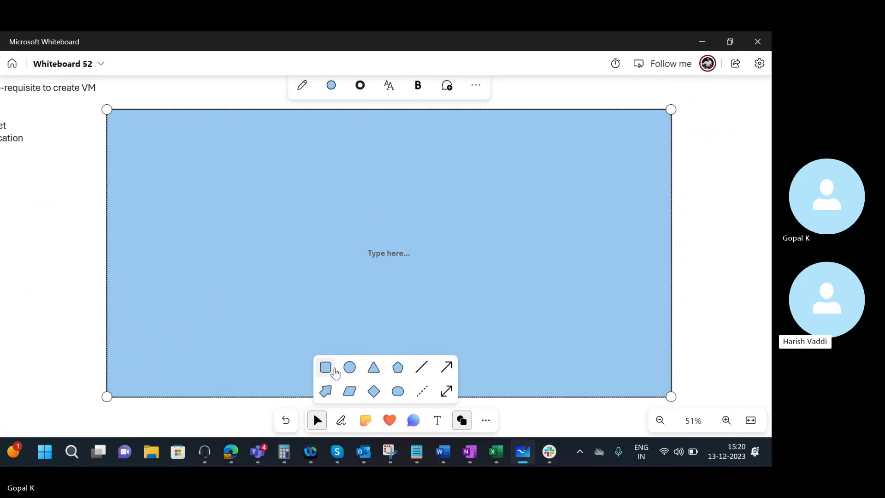
Step: Draw two progressively smaller rectangles nested inside the large rectangle, leaving an even margin around each
{"action": "left_click", "coordinate": [334, 369]}
{"action": "left_click_drag", "start_coordinate": [138, 131], "coordinate": [647, 382]}
{"action": "left_click", "coordinate": [325, 369]}
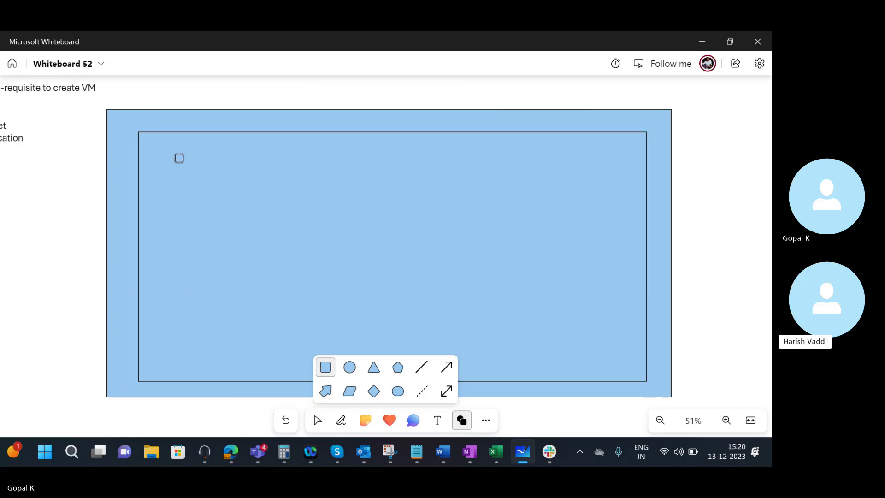
{"action": "left_click_drag", "start_coordinate": [174, 154], "coordinate": [610, 352]}
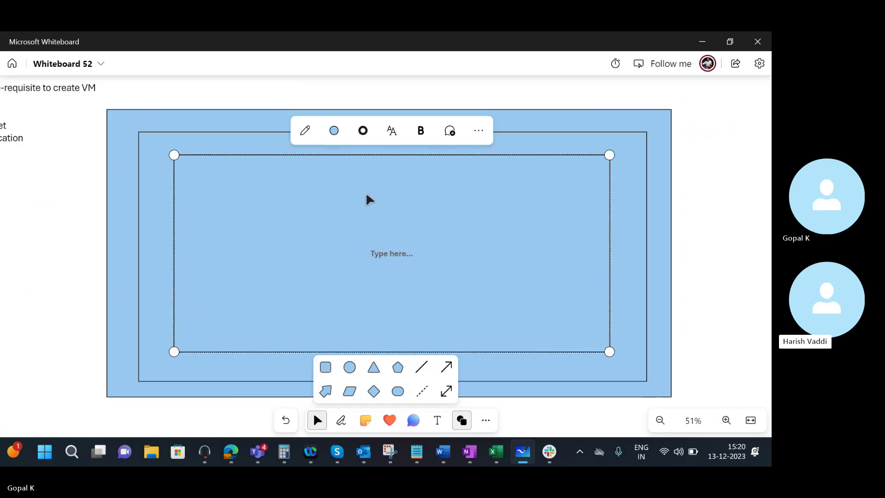
{"action": "left_click", "coordinate": [204, 184]}
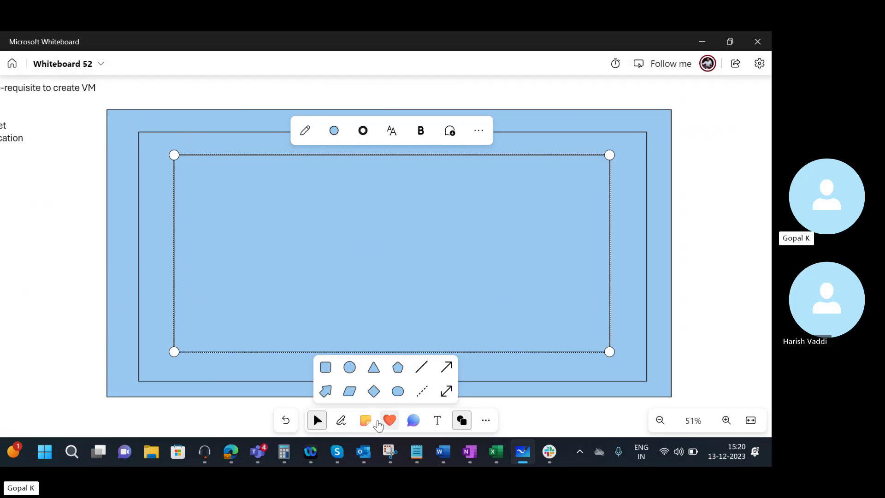
Step: Handwrite the labels AA, SUB and RG in red ink beside the outer, middle and inner rectangles, each with a leader line
{"action": "left_click", "coordinate": [306, 405]}
{"action": "left_click", "coordinate": [341, 420]}
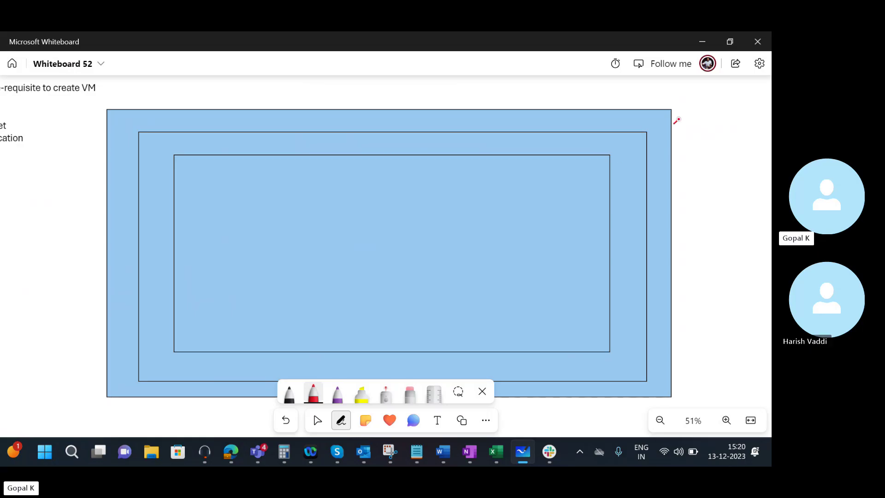
{"action": "mouse_move", "coordinate": [676, 122]}
{"action": "left_mouse_down"}
{"action": "mouse_move", "coordinate": [692, 89]}
{"action": "mouse_move", "coordinate": [705, 100]}
{"action": "mouse_move", "coordinate": [716, 88]}
{"action": "mouse_move", "coordinate": [733, 95]}
{"action": "left_mouse_up"}
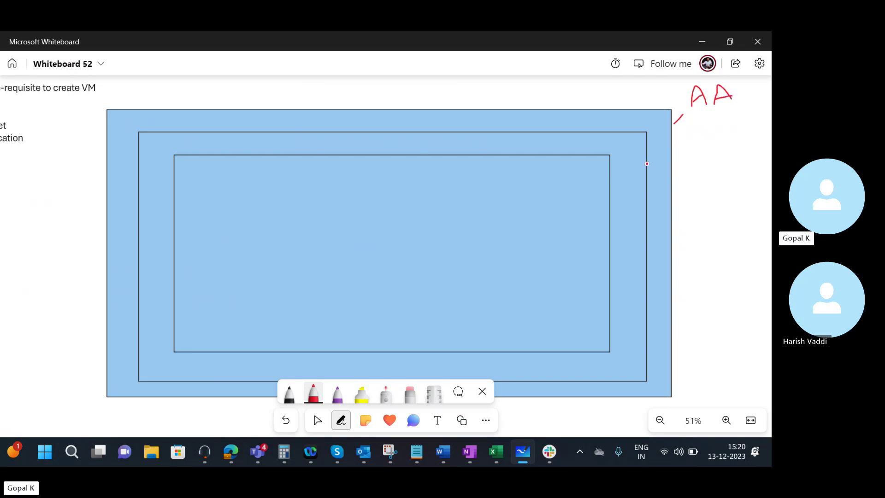
{"action": "mouse_move", "coordinate": [704, 116]}
{"action": "left_mouse_down"}
{"action": "mouse_move", "coordinate": [705, 139]}
{"action": "mouse_move", "coordinate": [718, 139]}
{"action": "mouse_move", "coordinate": [726, 119]}
{"action": "mouse_move", "coordinate": [735, 138]}
{"action": "mouse_move", "coordinate": [749, 132]}
{"action": "left_mouse_up"}
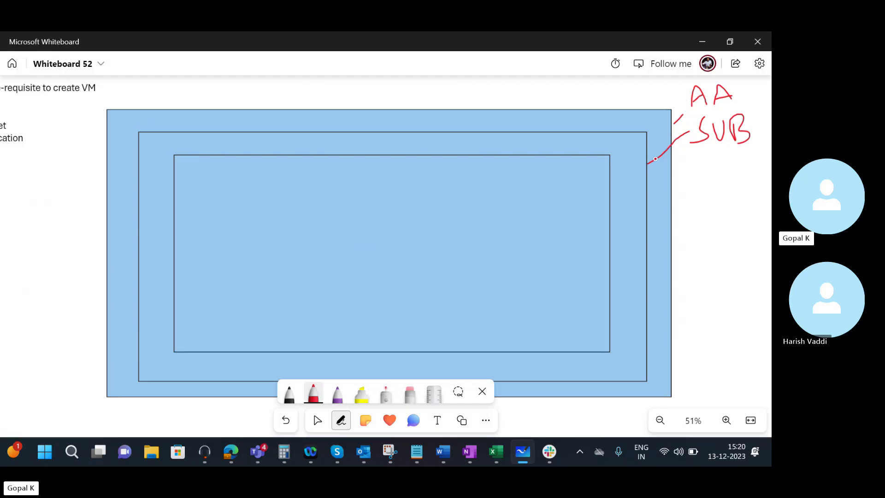
{"action": "mouse_move", "coordinate": [612, 202]}
{"action": "left_mouse_down"}
{"action": "mouse_move", "coordinate": [650, 175]}
{"action": "mouse_move", "coordinate": [682, 173]}
{"action": "mouse_move", "coordinate": [688, 183]}
{"action": "mouse_move", "coordinate": [696, 172]}
{"action": "mouse_move", "coordinate": [725, 187]}
{"action": "left_mouse_up"}
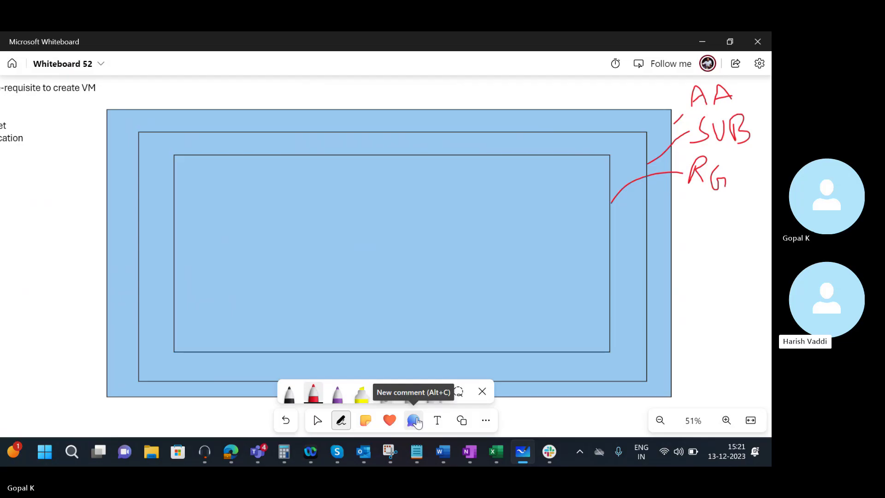
Step: Draw a smaller rectangle in the upper-left part of the innermost RG rectangle
{"action": "left_click", "coordinate": [461, 421]}
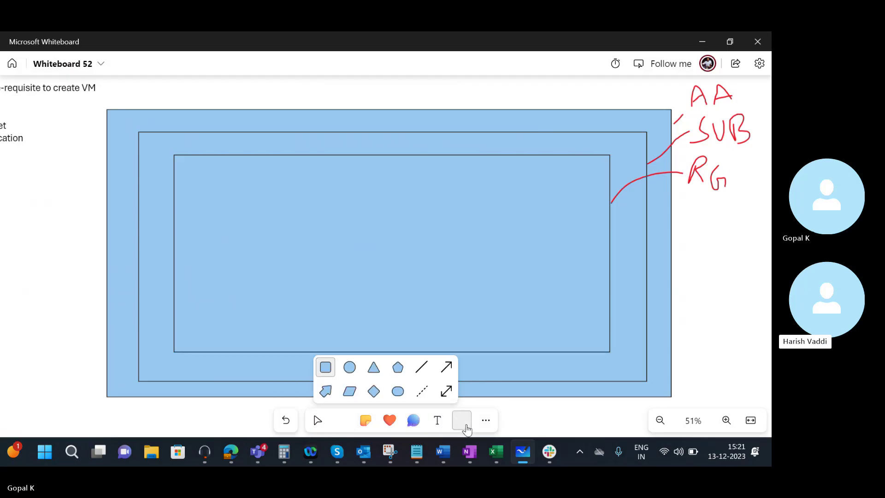
{"action": "left_click", "coordinate": [325, 367]}
{"action": "left_click_drag", "start_coordinate": [199, 174], "coordinate": [397, 253]}
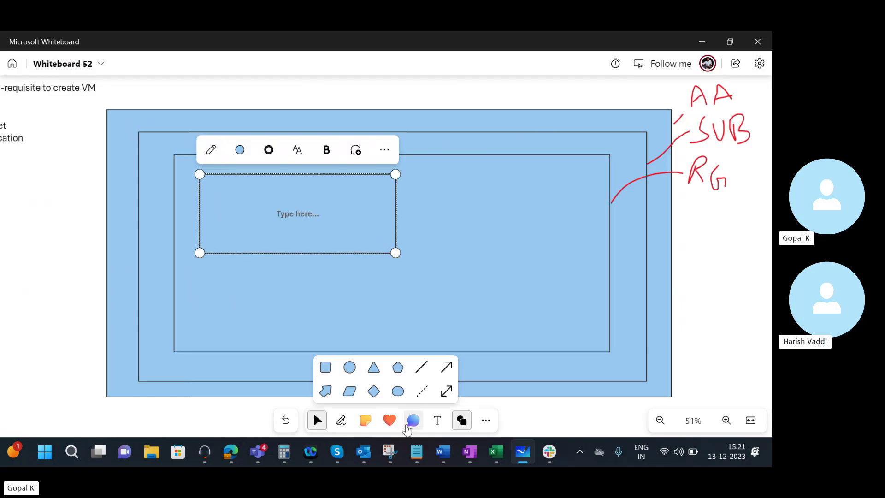
{"action": "left_click", "coordinate": [462, 420]}
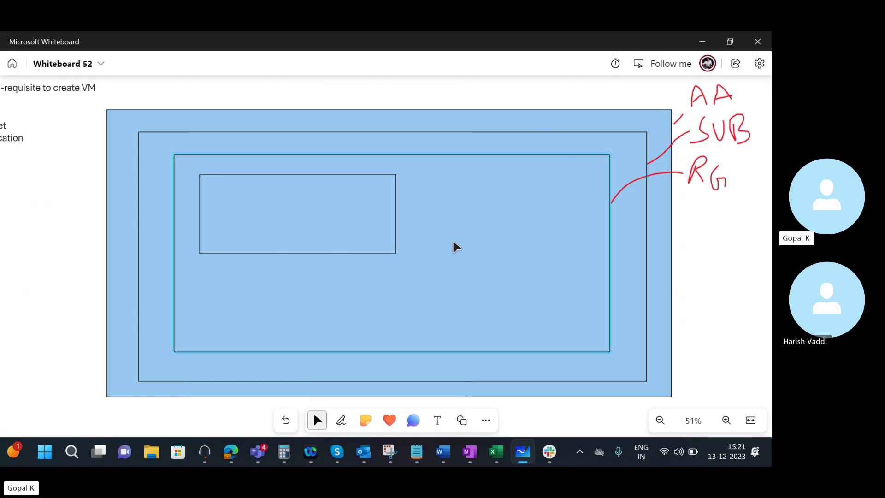
Step: Build a monitor shape in the lower-right part of the RG rectangle from a rectangle with a small triangle stand beneath it
{"action": "left_click", "coordinate": [461, 420]}
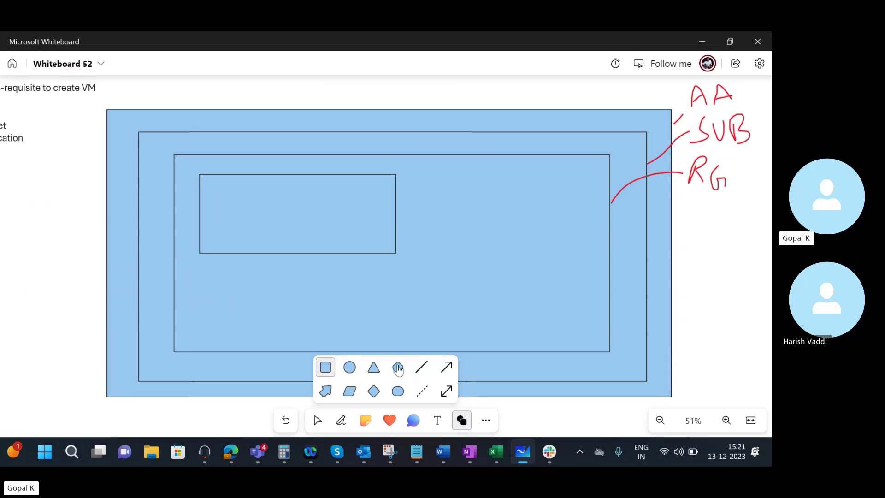
{"action": "left_click", "coordinate": [326, 367]}
{"action": "left_click_drag", "start_coordinate": [446, 232], "coordinate": [561, 292]}
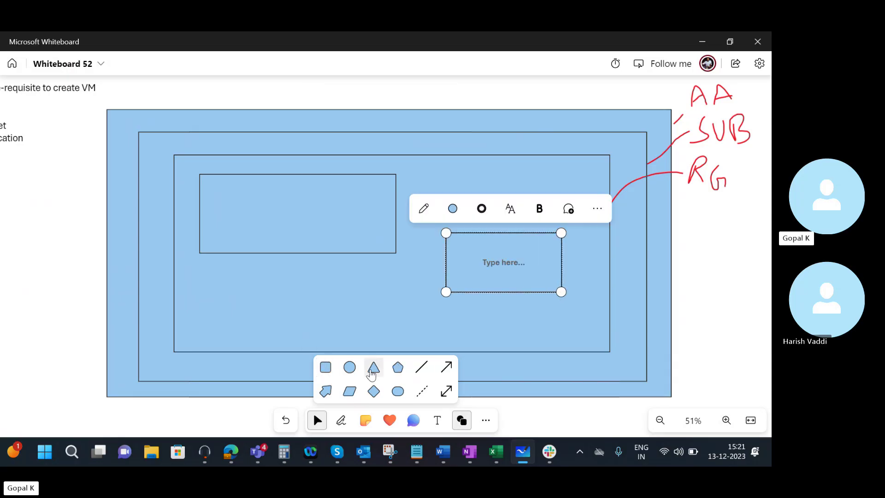
{"action": "left_click", "coordinate": [374, 367]}
{"action": "left_click", "coordinate": [493, 320]}
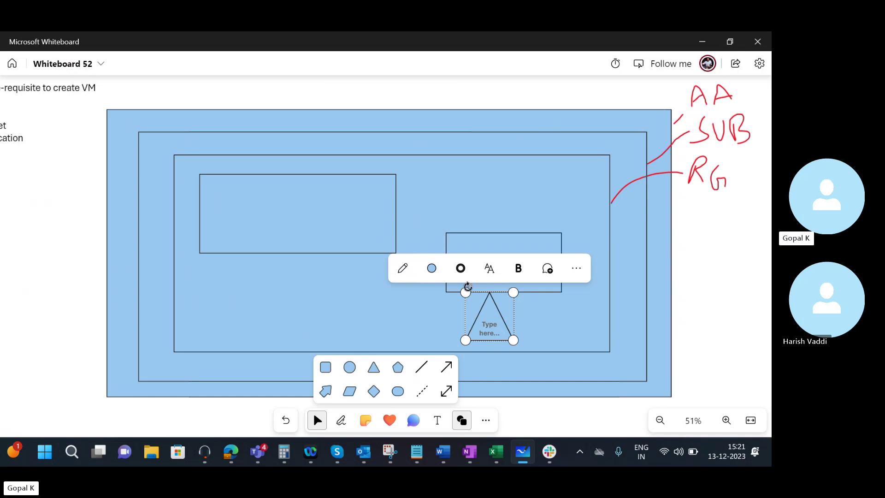
{"action": "left_click_drag", "start_coordinate": [466, 292], "coordinate": [512, 316]}
Step: Label the upper-left rectangle VNET 1 and the monitor's rectangle VM
{"action": "left_click", "coordinate": [231, 214]}
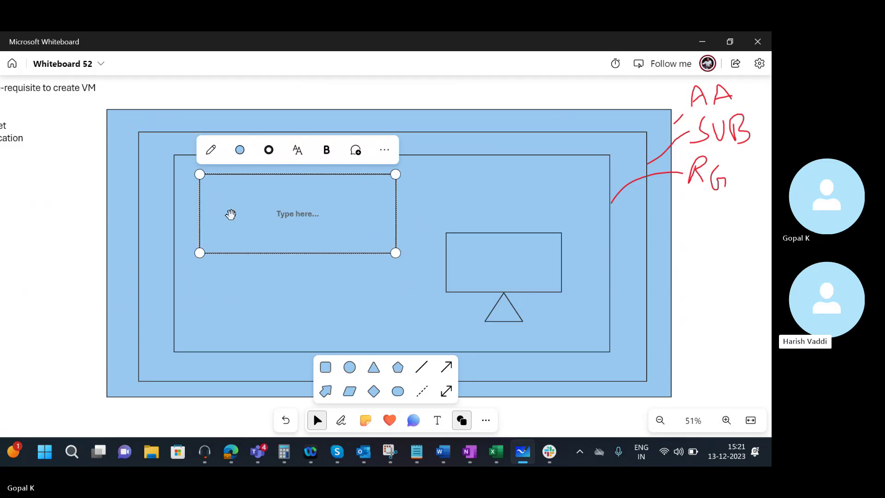
{"action": "left_click", "coordinate": [233, 216]}
{"action": "type", "text": "VNE"}
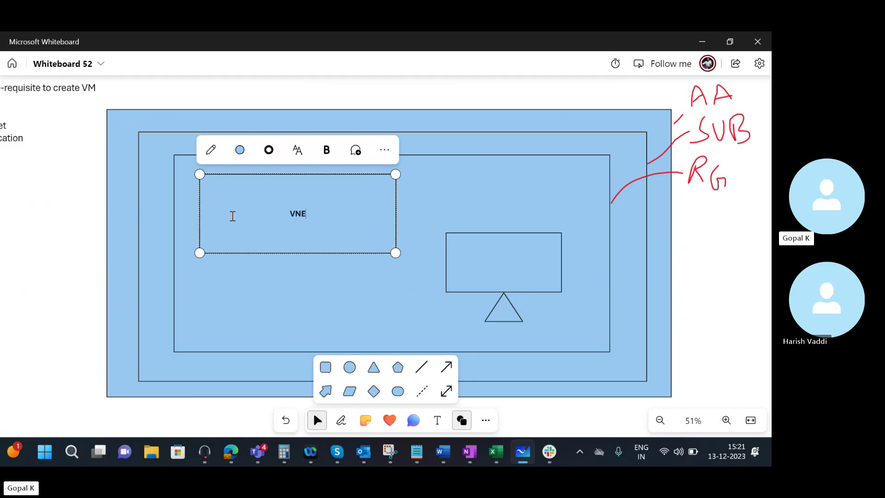
{"action": "type", "text": "T 1"}
{"action": "left_click", "coordinate": [452, 205]}
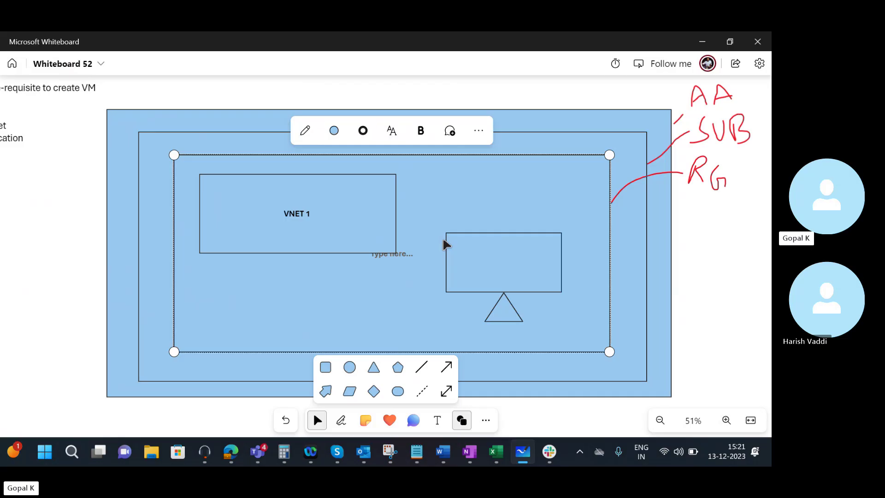
{"action": "double_click", "coordinate": [477, 250]}
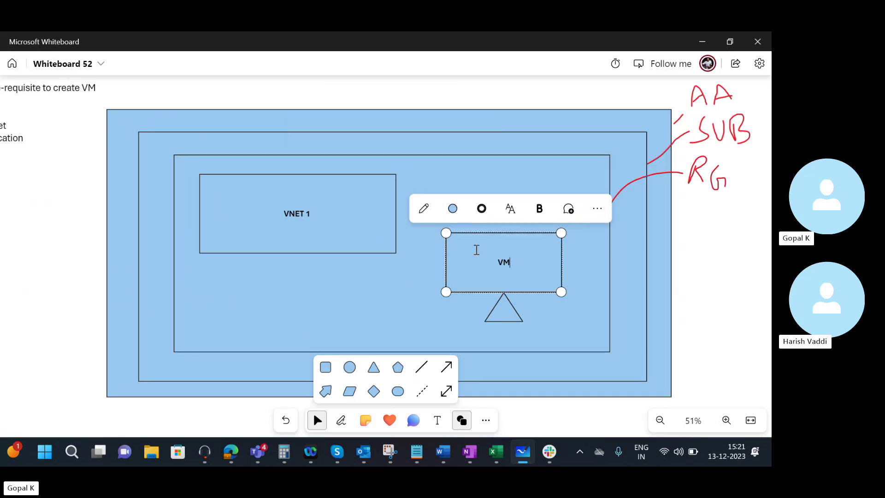
{"action": "left_click", "coordinate": [389, 279]}
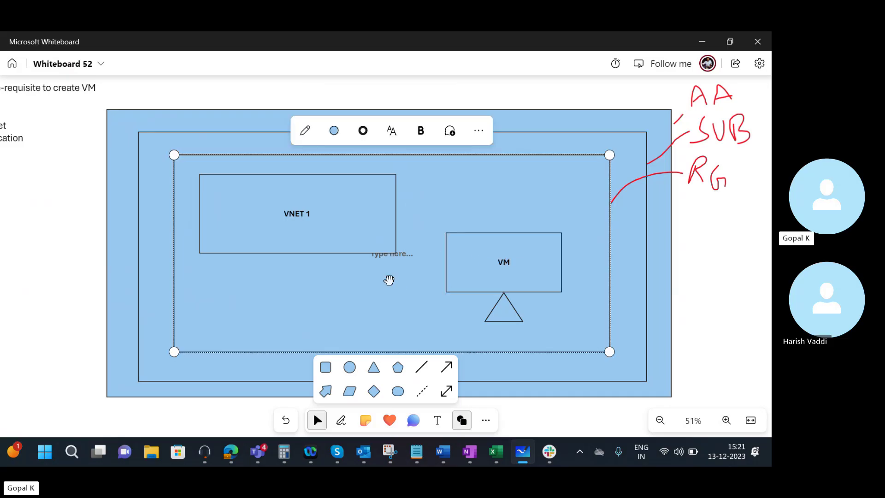
{"action": "left_click", "coordinate": [470, 232]}
Step: Connect the VM monitor to the VNET 1 rectangle with a freehand red line
{"action": "left_click", "coordinate": [342, 420]}
{"action": "left_click", "coordinate": [313, 396]}
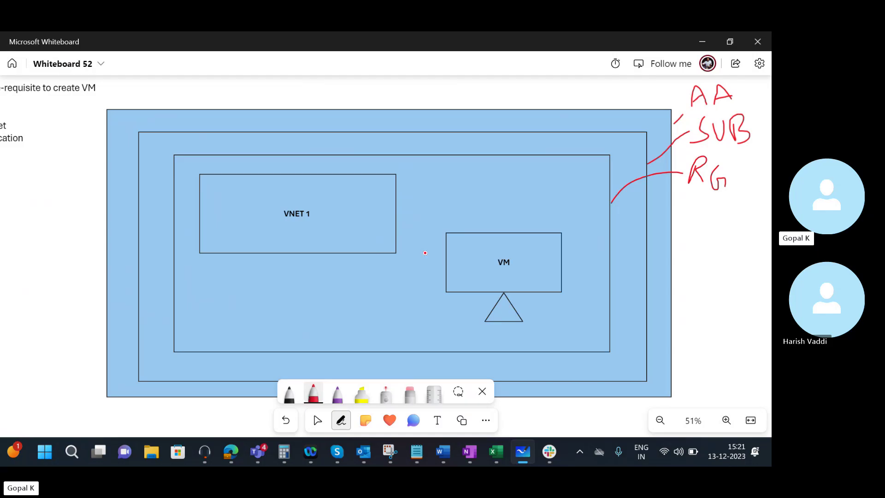
{"action": "left_click", "coordinate": [487, 231]}
{"action": "left_click_drag", "start_coordinate": [488, 231], "coordinate": [402, 216]}
Step: Sketch in red a box above the VM linked to a small monitor, and another monitor below VNET 1
{"action": "mouse_move", "coordinate": [473, 195]}
{"action": "left_mouse_down"}
{"action": "mouse_move", "coordinate": [468, 178]}
{"action": "mouse_move", "coordinate": [571, 157]}
{"action": "mouse_move", "coordinate": [557, 201]}
{"action": "mouse_move", "coordinate": [479, 197]}
{"action": "left_mouse_up"}
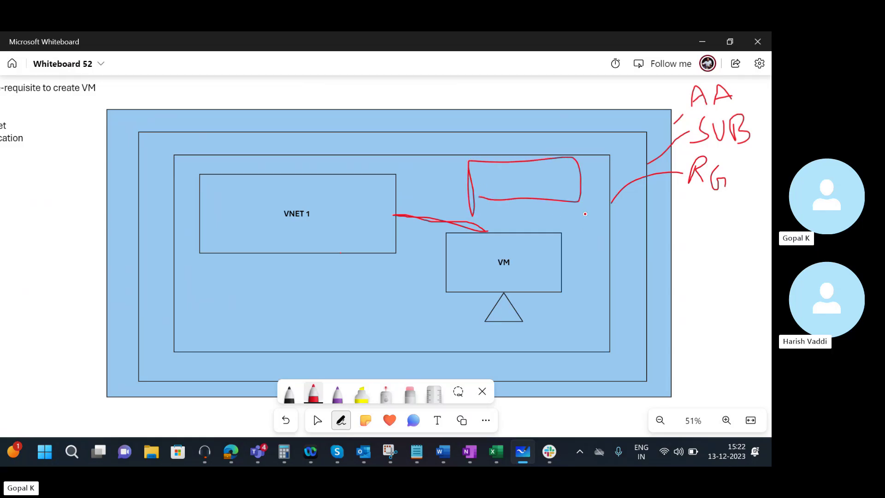
{"action": "mouse_move", "coordinate": [586, 228]}
{"action": "left_mouse_down"}
{"action": "mouse_move", "coordinate": [601, 210]}
{"action": "mouse_move", "coordinate": [599, 230]}
{"action": "left_mouse_up"}
{"action": "mouse_move", "coordinate": [259, 289]}
{"action": "left_mouse_down"}
{"action": "mouse_move", "coordinate": [252, 273]}
{"action": "mouse_move", "coordinate": [330, 265]}
{"action": "mouse_move", "coordinate": [258, 311]}
{"action": "left_mouse_up"}
{"action": "mouse_move", "coordinate": [253, 266]}
{"action": "left_mouse_down"}
{"action": "mouse_move", "coordinate": [265, 343]}
{"action": "mouse_move", "coordinate": [308, 323]}
{"action": "mouse_move", "coordinate": [300, 308]}
{"action": "left_mouse_up"}
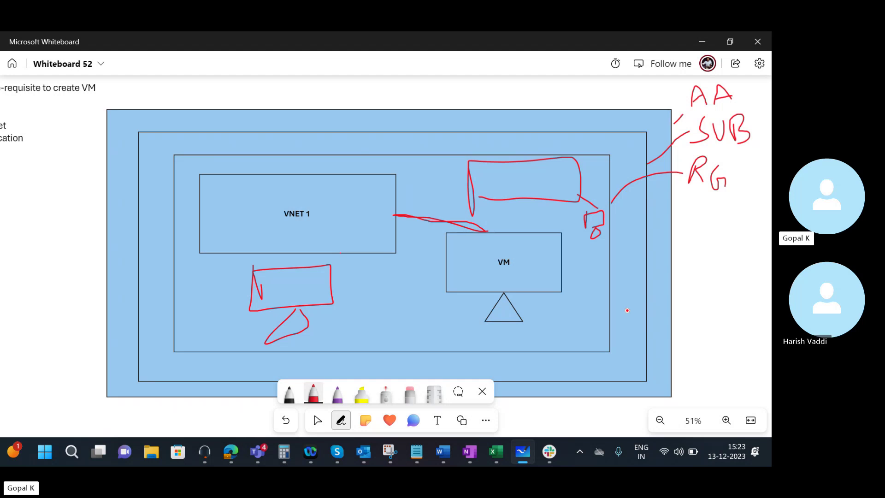
Step: Switch to the Azure portal in the browser, search for VM and open the Virtual machines list
{"action": "key", "text": "alt+Tab"}
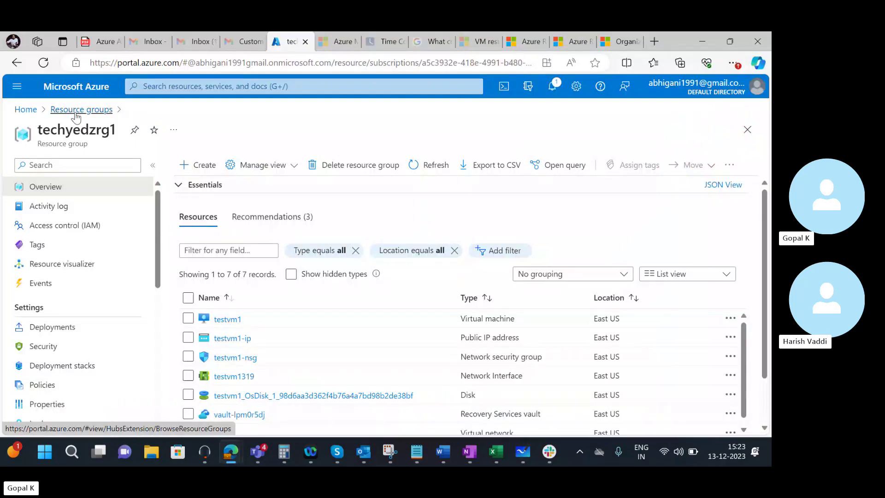
{"action": "left_click", "coordinate": [56, 110]}
{"action": "left_click", "coordinate": [171, 86]}
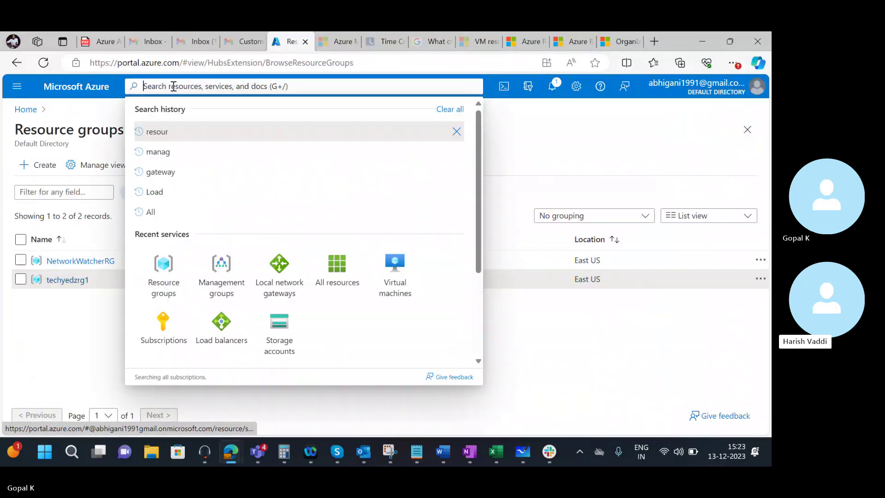
{"action": "type", "text": "VM"}
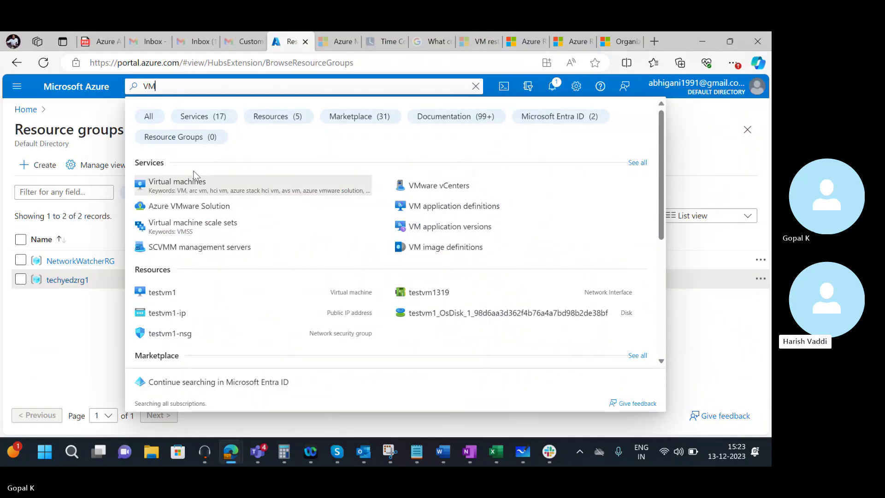
{"action": "left_click", "coordinate": [195, 177]}
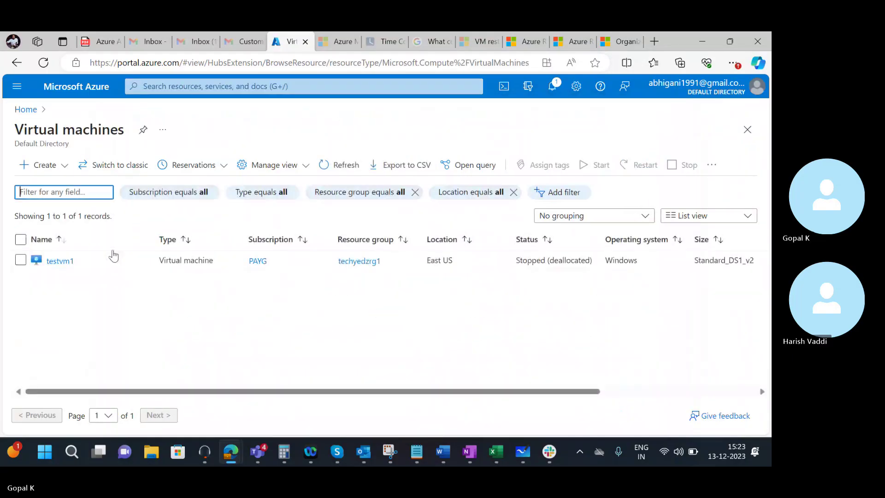
Step: Open the testvm1 virtual machine and examine its overview details, highlighting the size entry
{"action": "left_click", "coordinate": [58, 263]}
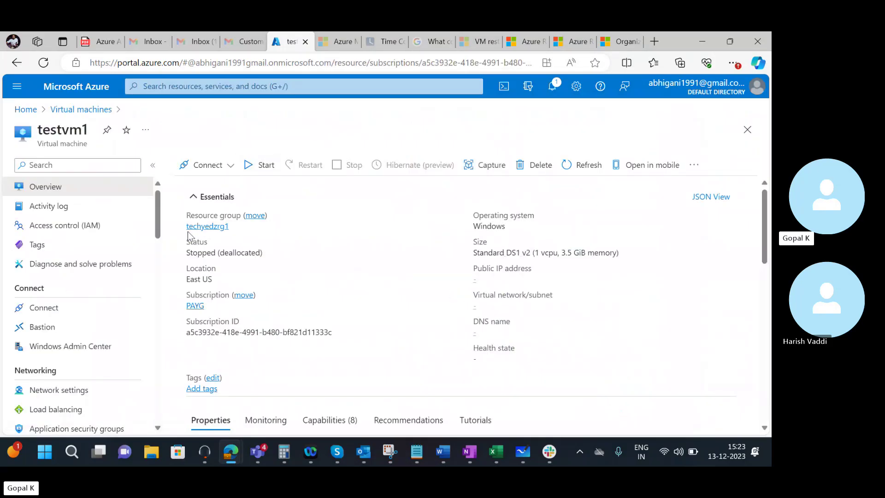
{"action": "scroll", "coordinate": [157, 218], "scroll_direction": "down", "scroll_amount": 1}
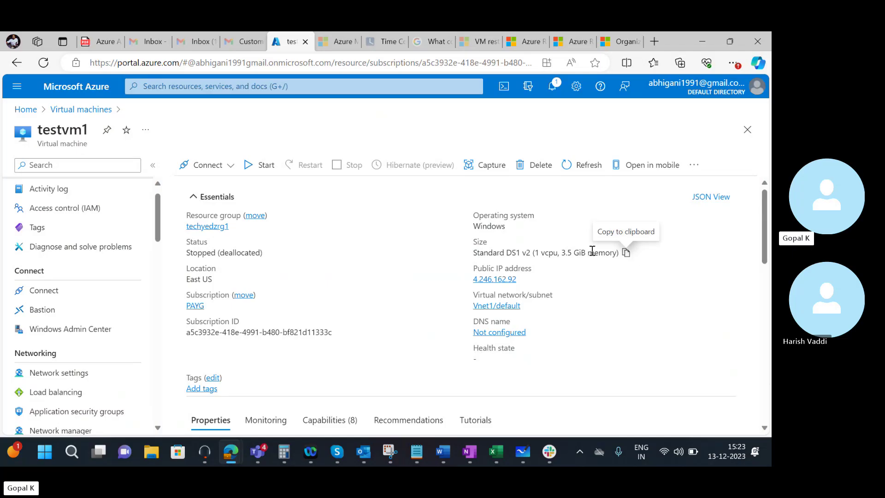
{"action": "left_click_drag", "start_coordinate": [621, 252], "coordinate": [464, 260]}
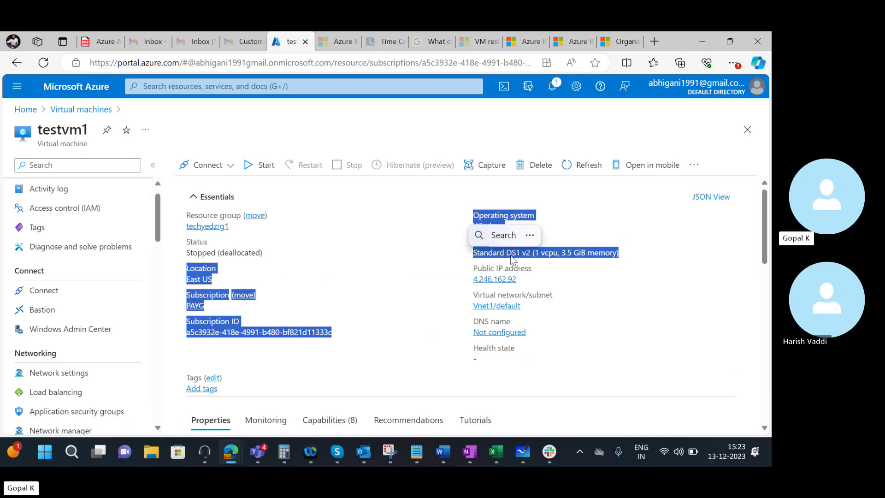
Step: Open the Size settings of testvm1 and select the D2s_v3 size in the list without applying a resize
{"action": "left_click", "coordinate": [547, 263]}
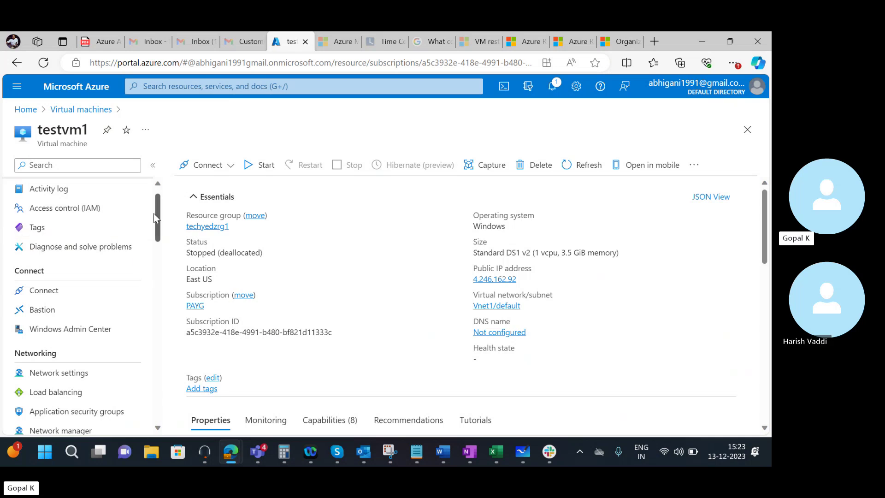
{"action": "left_click_drag", "start_coordinate": [159, 212], "coordinate": [159, 217]}
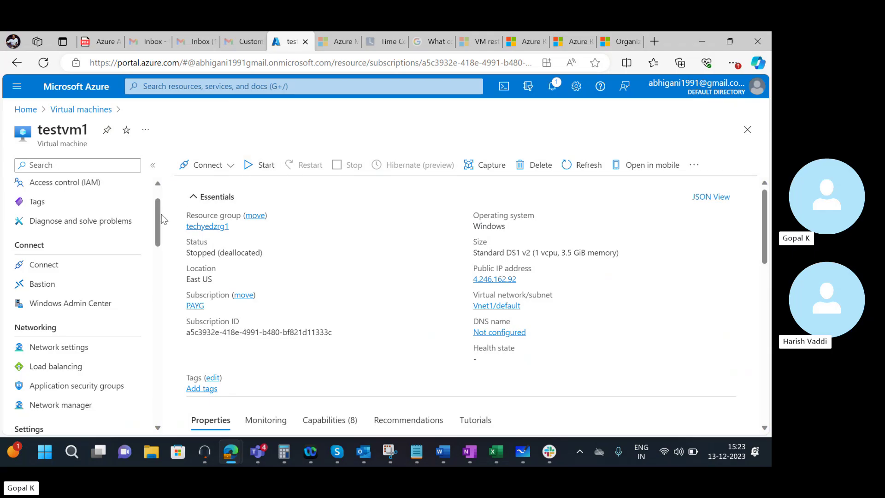
{"action": "left_click_drag", "start_coordinate": [159, 221], "coordinate": [146, 279]}
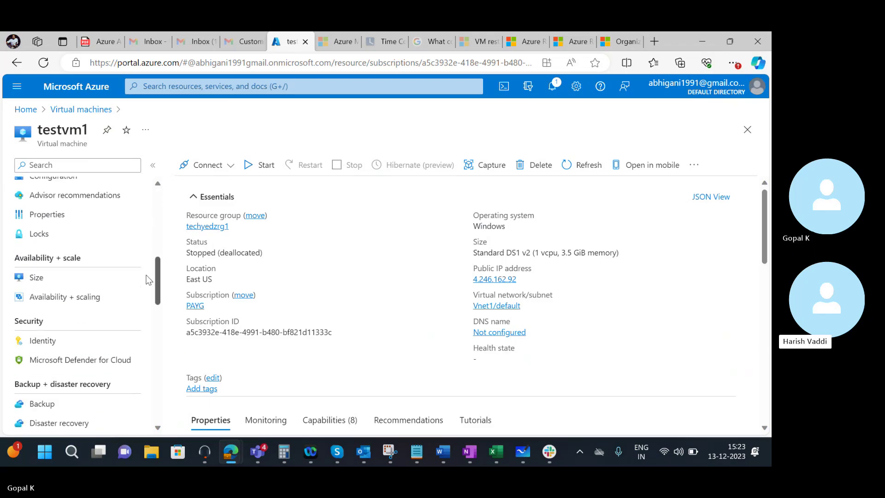
{"action": "left_click", "coordinate": [71, 282]}
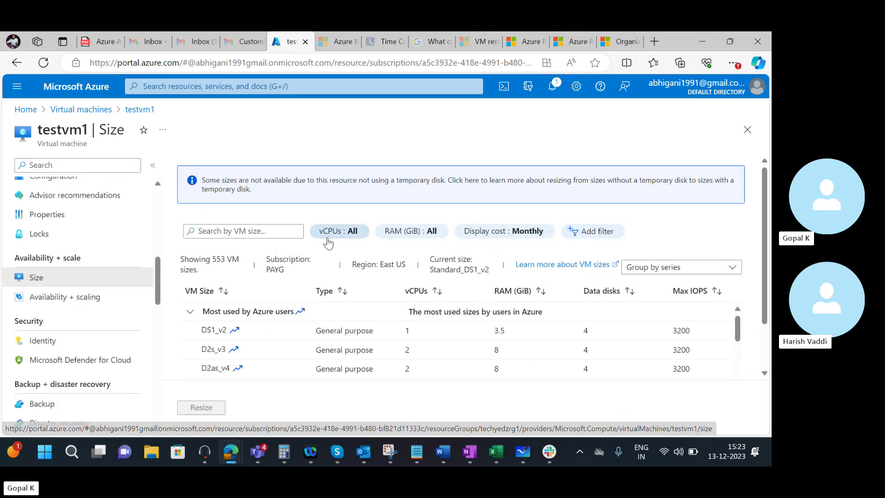
{"action": "left_click", "coordinate": [224, 349]}
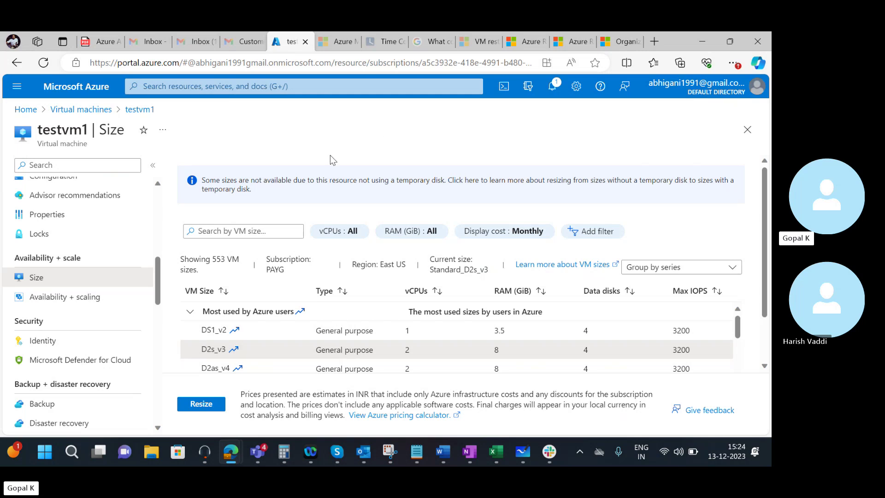
Step: Switch to Microsoft Whiteboard and draw a wide rectangle labelled "Host 1" in the empty area beside the AA, SUB and RG notes
{"action": "key", "text": "alt+Tab"}
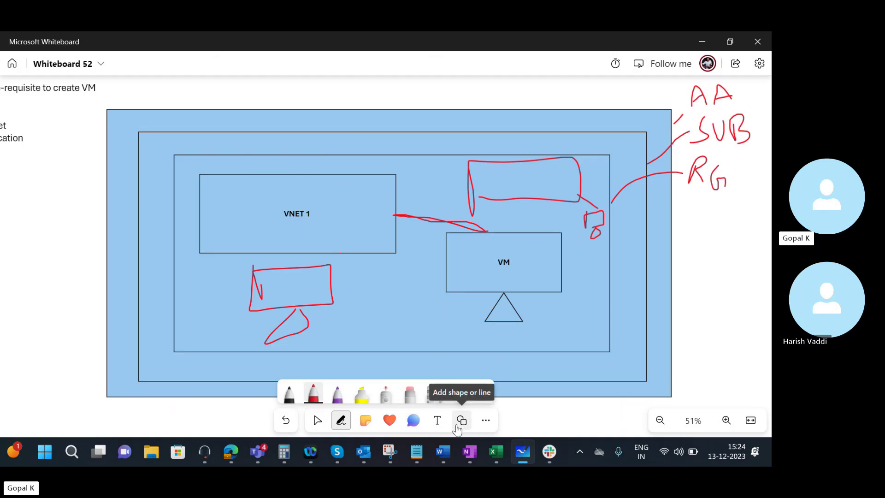
{"action": "left_click", "coordinate": [317, 421]}
{"action": "left_click_drag", "start_coordinate": [716, 293], "coordinate": [186, 312]}
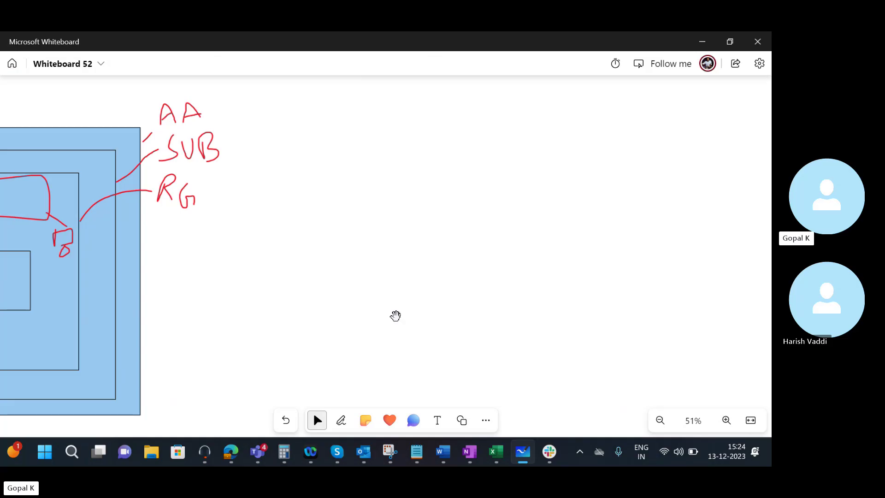
{"action": "left_click", "coordinate": [461, 420]}
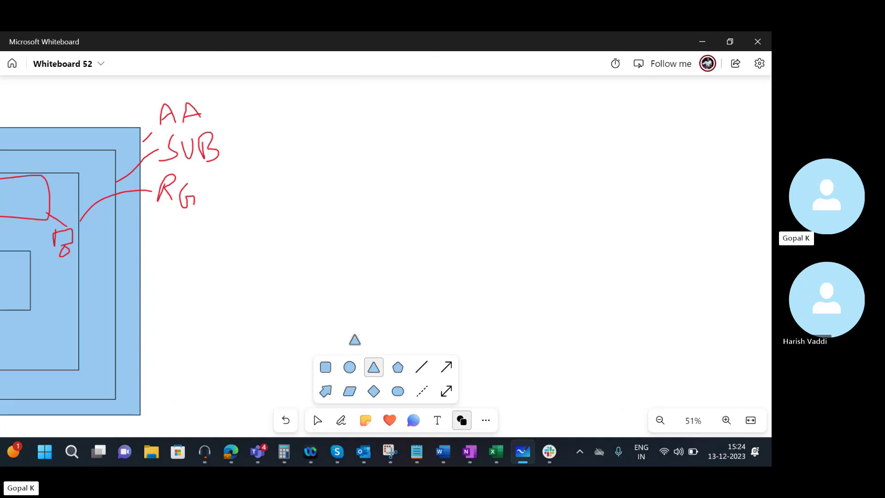
{"action": "left_click", "coordinate": [326, 367]}
{"action": "left_click_drag", "start_coordinate": [316, 255], "coordinate": [519, 294]}
{"action": "left_click", "coordinate": [375, 275]}
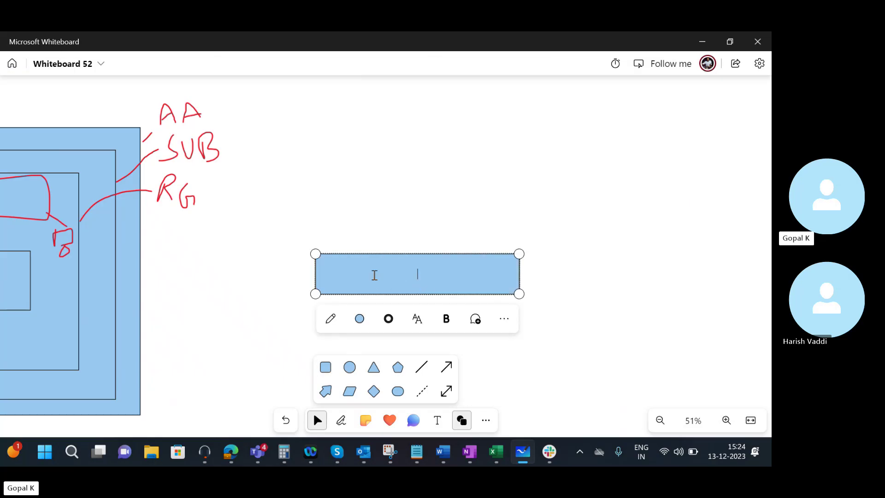
{"action": "type", "text": "Host 1"}
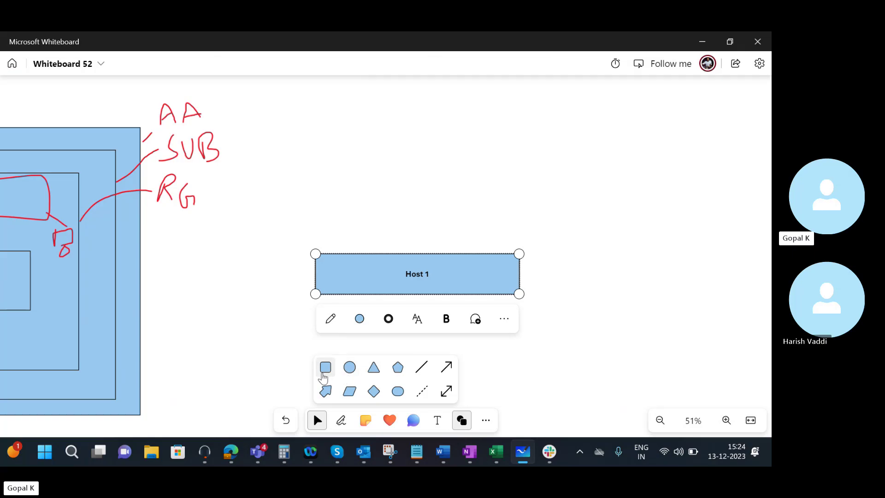
Step: Draw a second rectangle beside Host 1 and label it "Host 2"
{"action": "left_click", "coordinate": [326, 367]}
{"action": "left_click_drag", "start_coordinate": [544, 252], "coordinate": [707, 296]}
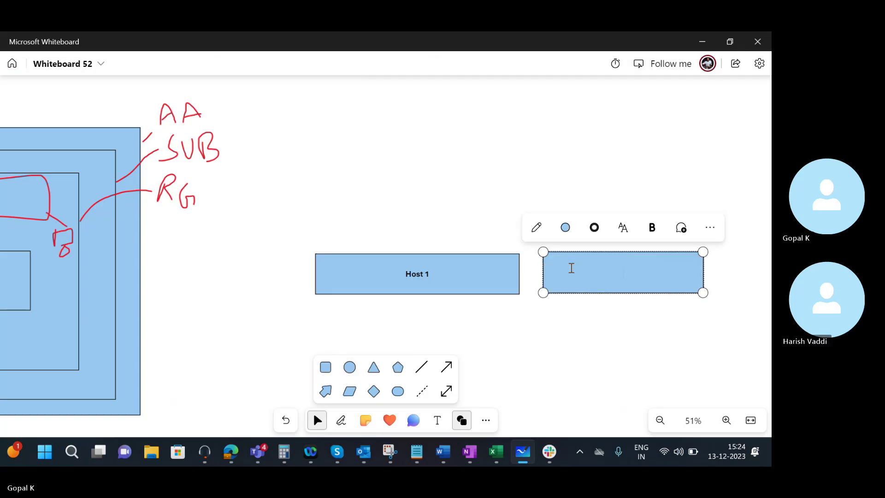
{"action": "type", "text": "Host 2"}
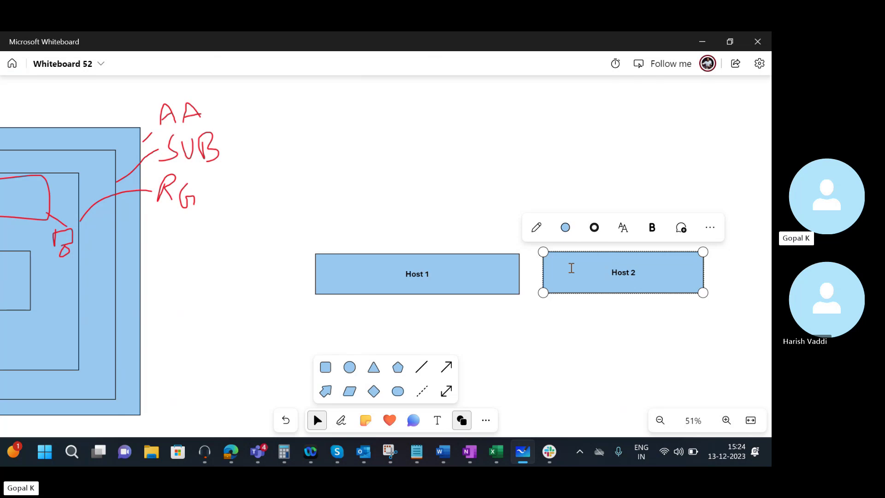
Step: Extend the Host 1 label with the specification "1gm RAM, 1 VCPU"
{"action": "left_click", "coordinate": [443, 273]}
{"action": "left_click", "coordinate": [444, 277]}
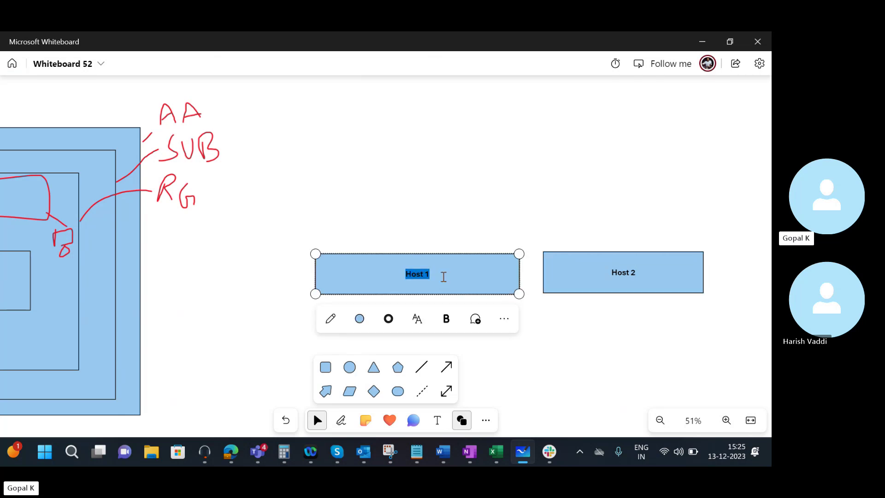
{"action": "left_click", "coordinate": [443, 276]}
{"action": "type", "text": "1gm"}
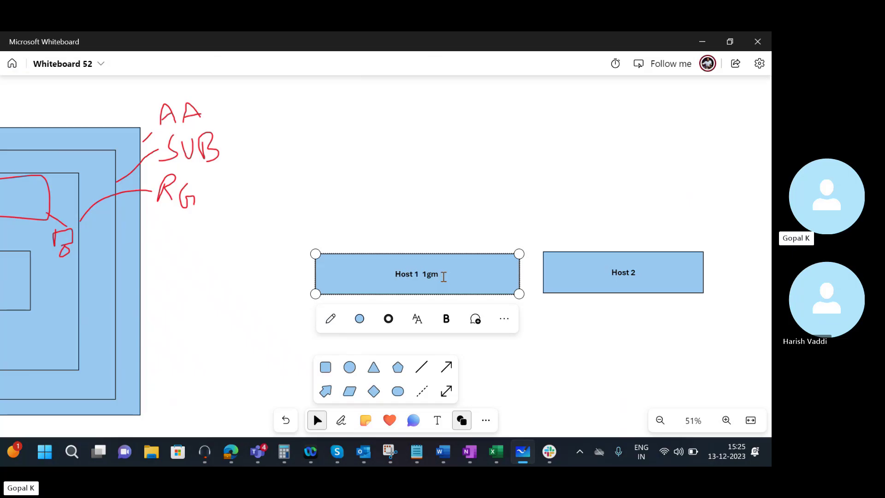
{"action": "type", "text": " RAM, 1 VCPU"}
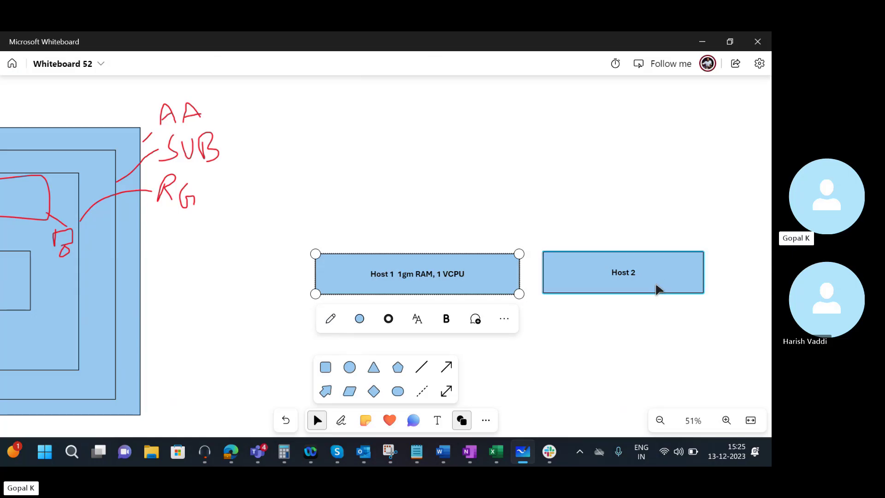
Step: Extend the Host 2 label with the specification "4 GB RAM , 4 vcpu"
{"action": "left_click", "coordinate": [658, 288]}
{"action": "left_click", "coordinate": [650, 274]}
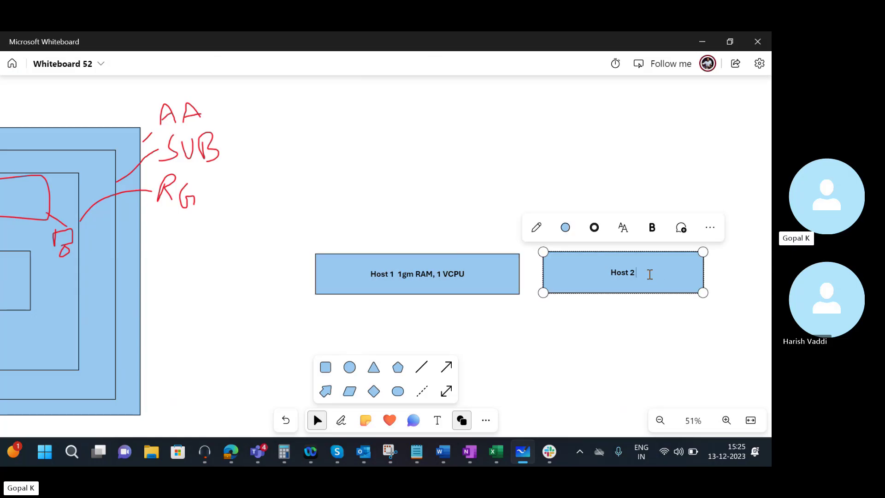
{"action": "type", "text": "4 GB RAM , 4"}
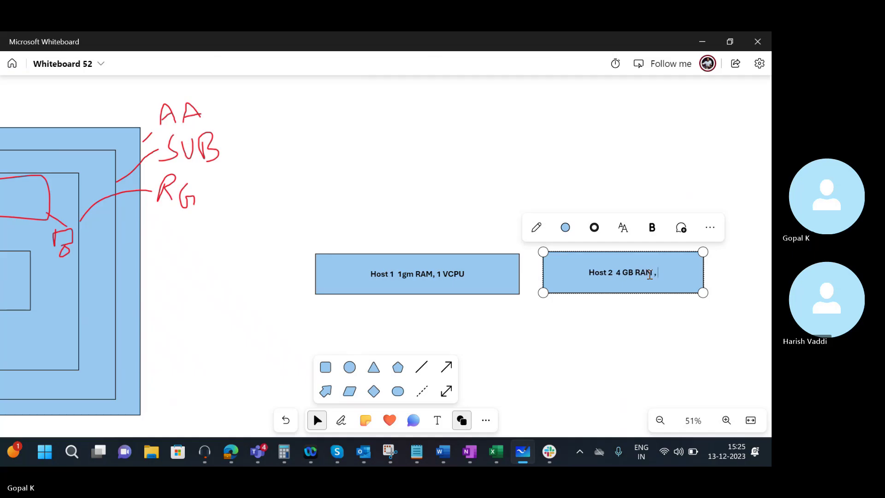
{"action": "type", "text": " vcpu"}
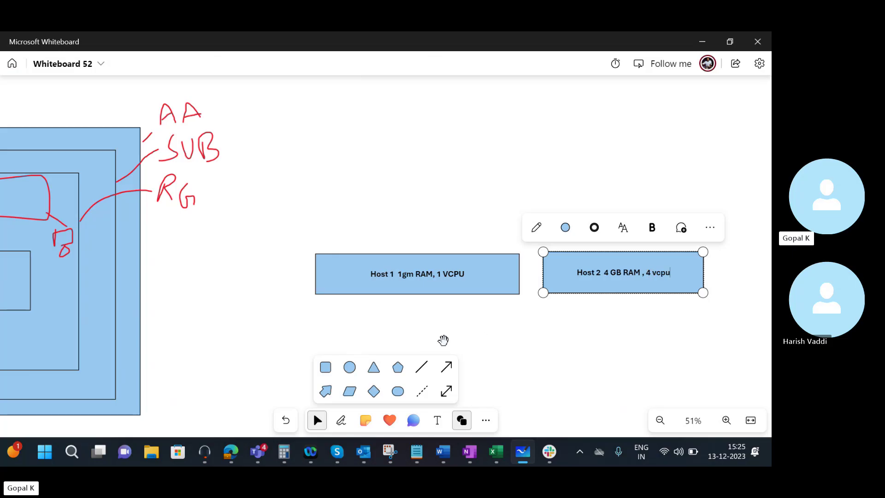
{"action": "left_click", "coordinate": [466, 317]}
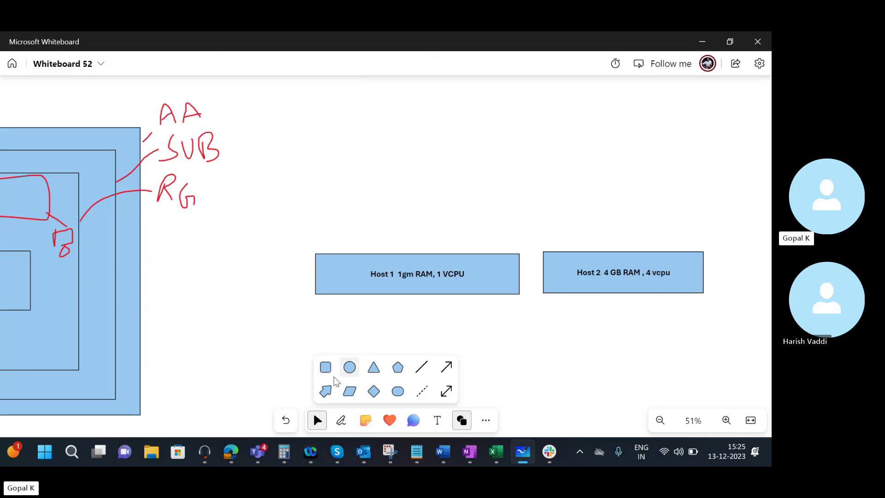
Step: Draw a small rectangle above Host 1 and label it "VM1"
{"action": "left_click", "coordinate": [326, 367]}
{"action": "left_click_drag", "start_coordinate": [355, 149], "coordinate": [448, 187]}
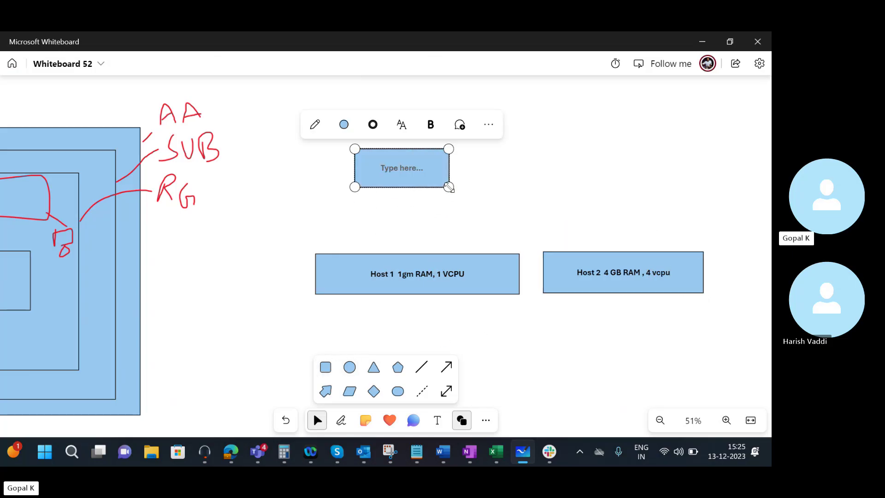
{"action": "left_click", "coordinate": [381, 170]}
{"action": "type", "text": "VM1"}
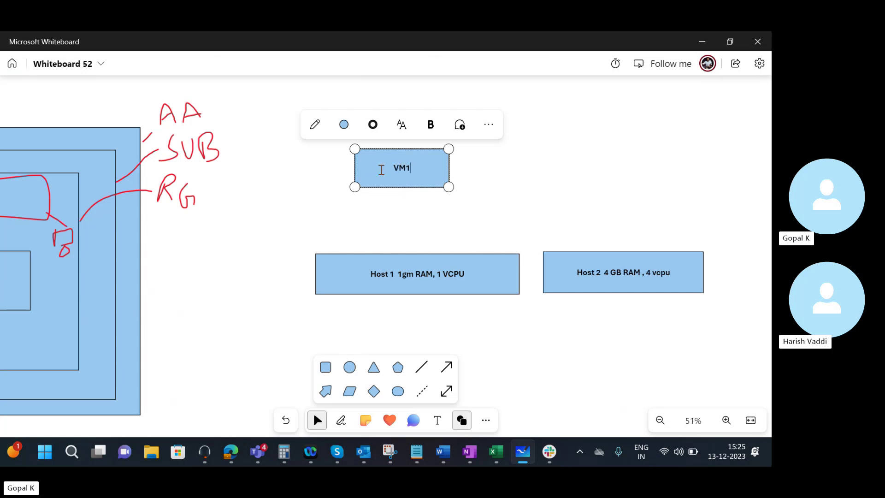
{"action": "left_click", "coordinate": [396, 224]}
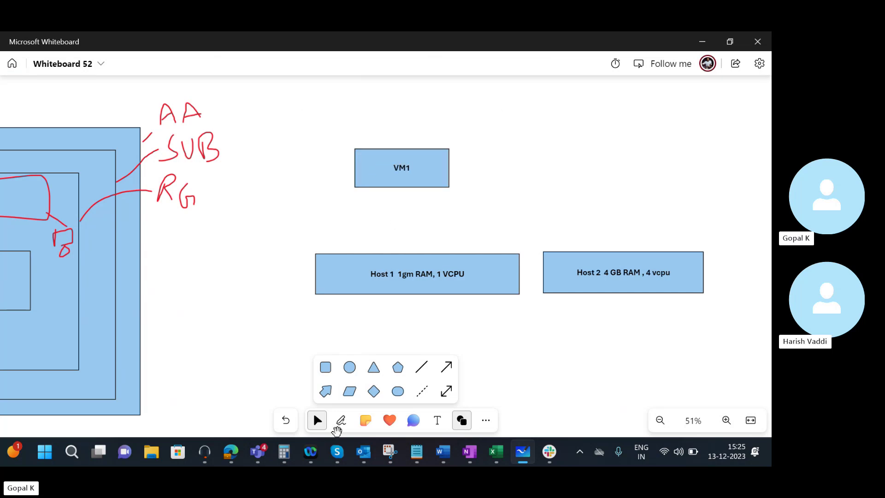
Step: Draw freehand red arrows from Host 1 up to VM1 and curving from VM1 to the area above Host 2
{"action": "left_click", "coordinate": [341, 420]}
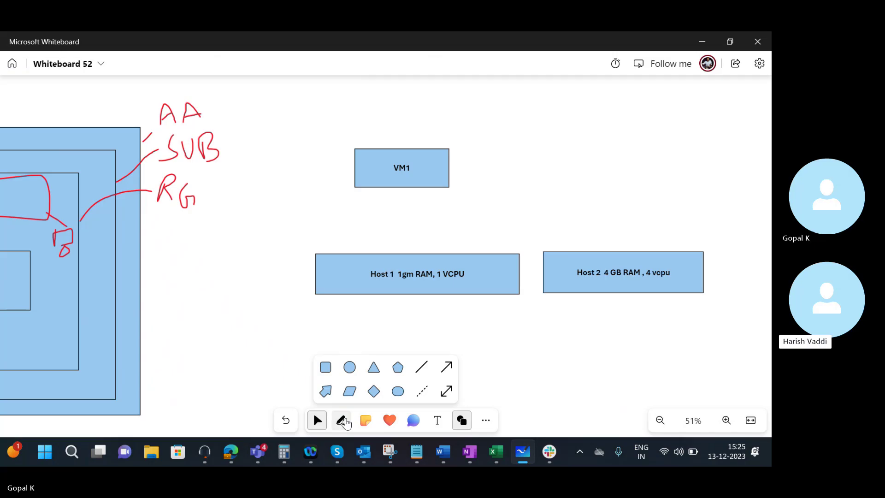
{"action": "left_click", "coordinate": [314, 393]}
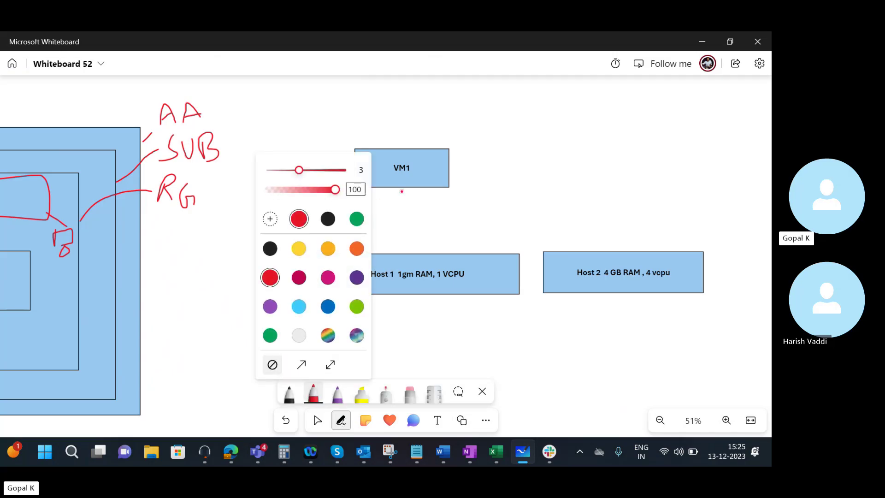
{"action": "mouse_move", "coordinate": [401, 192]}
{"action": "left_mouse_down"}
{"action": "mouse_move", "coordinate": [396, 267]}
{"action": "mouse_move", "coordinate": [402, 190]}
{"action": "mouse_move", "coordinate": [390, 206]}
{"action": "mouse_move", "coordinate": [411, 202]}
{"action": "left_mouse_up"}
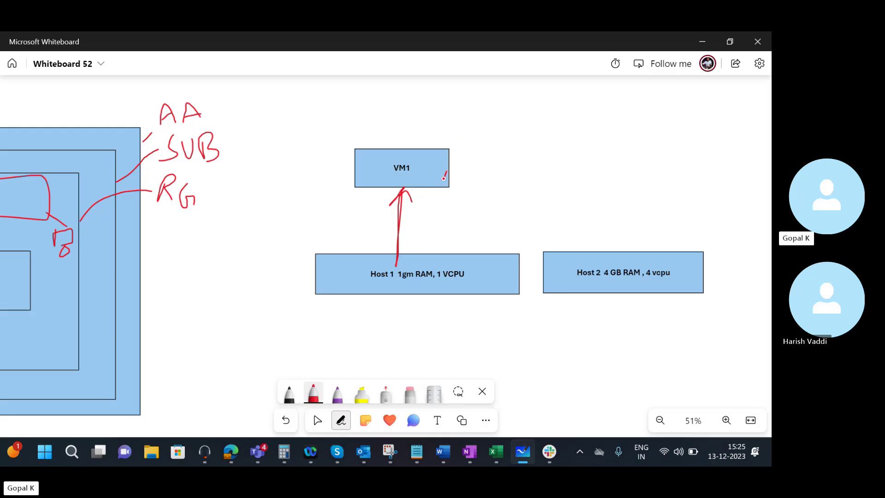
{"action": "mouse_move", "coordinate": [448, 173]}
{"action": "left_mouse_down"}
{"action": "mouse_move", "coordinate": [585, 192]}
{"action": "mouse_move", "coordinate": [592, 210]}
{"action": "mouse_move", "coordinate": [578, 199]}
{"action": "mouse_move", "coordinate": [592, 210]}
{"action": "mouse_move", "coordinate": [602, 195]}
{"action": "left_mouse_up"}
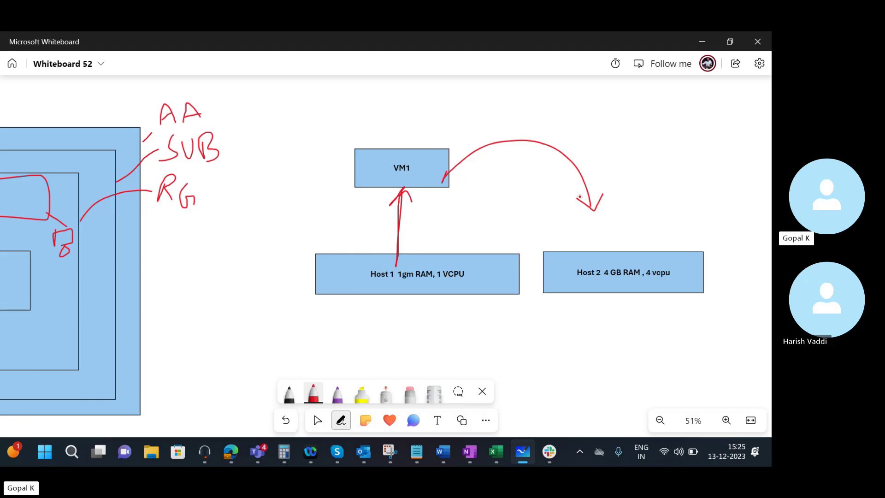
Step: Sketch a red monitor with a triangular stand above Host 2, around the tip of the curved arrow
{"action": "mouse_move", "coordinate": [541, 190]}
{"action": "left_mouse_down"}
{"action": "mouse_move", "coordinate": [552, 238]}
{"action": "mouse_move", "coordinate": [540, 181]}
{"action": "mouse_move", "coordinate": [645, 169]}
{"action": "mouse_move", "coordinate": [658, 225]}
{"action": "mouse_move", "coordinate": [549, 226]}
{"action": "left_mouse_up"}
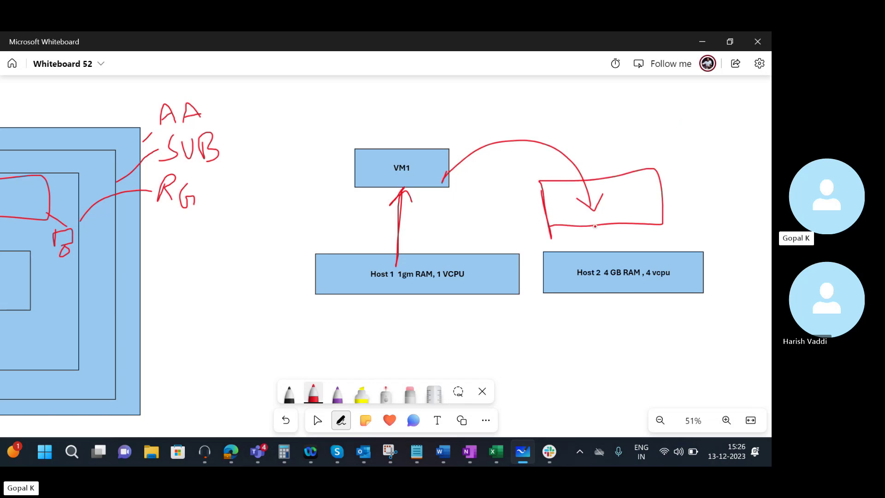
{"action": "mouse_move", "coordinate": [612, 225]}
{"action": "left_mouse_down"}
{"action": "mouse_move", "coordinate": [597, 247]}
{"action": "mouse_move", "coordinate": [612, 227]}
{"action": "left_mouse_up"}
{"action": "mouse_move", "coordinate": [536, 181]}
{"action": "left_mouse_down"}
{"action": "mouse_move", "coordinate": [543, 223]}
{"action": "mouse_move", "coordinate": [556, 232]}
{"action": "mouse_move", "coordinate": [587, 221]}
{"action": "mouse_move", "coordinate": [664, 226]}
{"action": "mouse_move", "coordinate": [659, 179]}
{"action": "mouse_move", "coordinate": [540, 182]}
{"action": "left_mouse_up"}
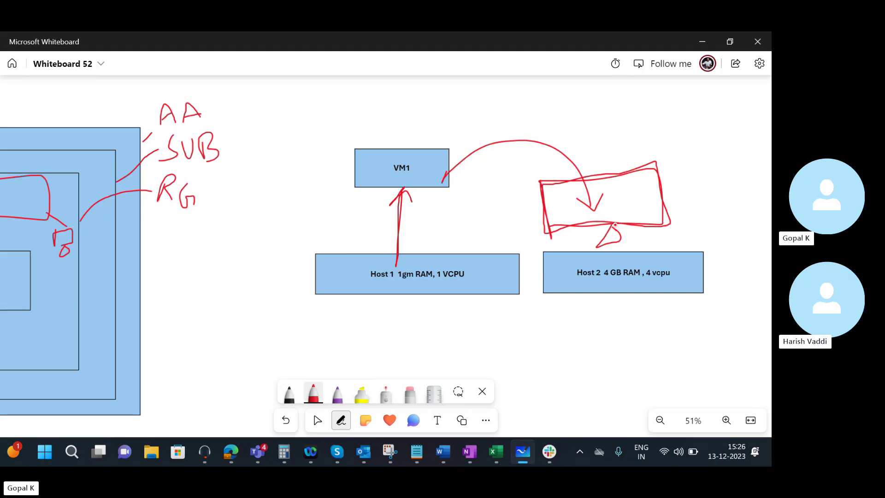
{"action": "mouse_move", "coordinate": [615, 224]}
{"action": "left_mouse_down"}
{"action": "mouse_move", "coordinate": [597, 249]}
{"action": "mouse_move", "coordinate": [623, 241]}
{"action": "mouse_move", "coordinate": [611, 224]}
{"action": "left_mouse_up"}
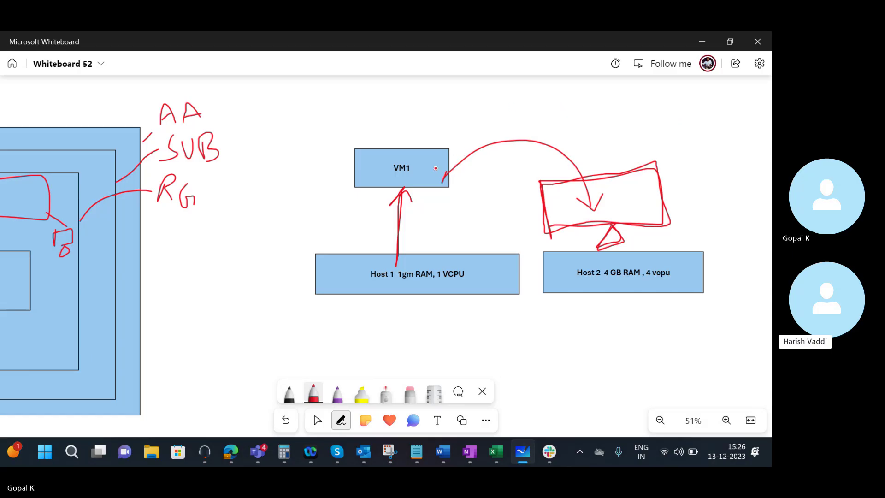
Step: Switch back to the Azure portal, open the Disks settings of testvm1 and view its OS disk's overview
{"action": "key", "text": "alt+Tab"}
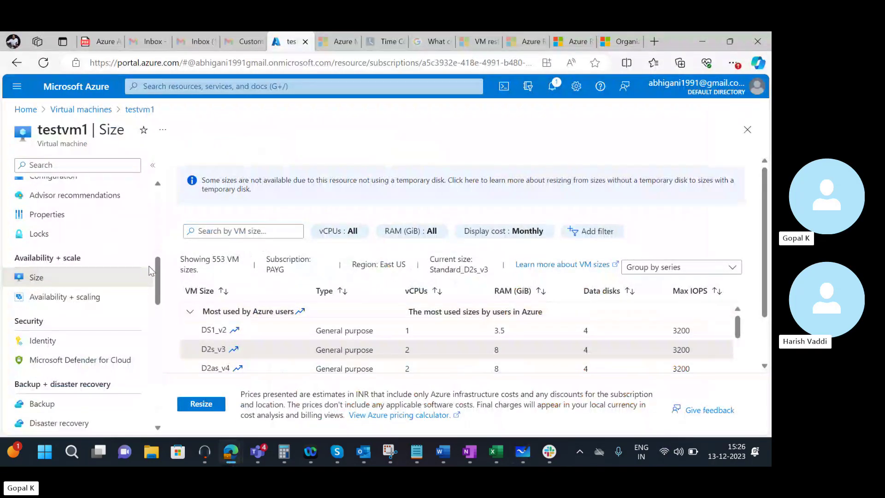
{"action": "left_click_drag", "start_coordinate": [160, 265], "coordinate": [166, 194]}
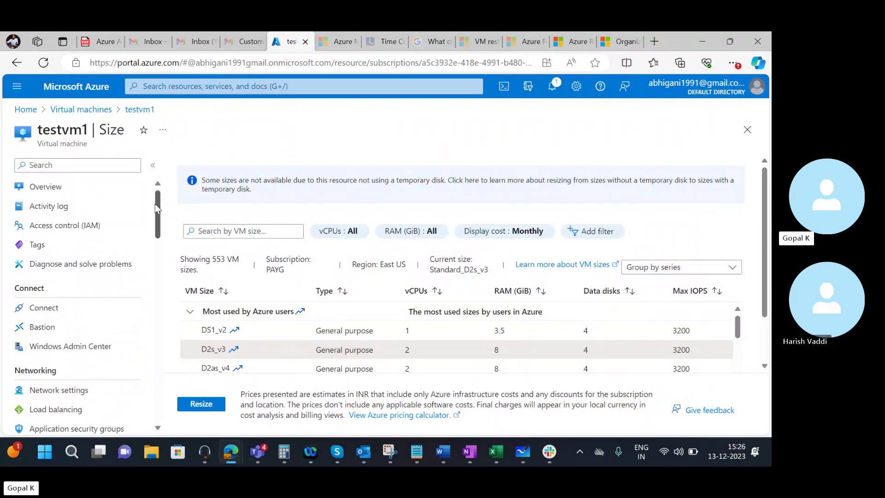
{"action": "left_click_drag", "start_coordinate": [155, 203], "coordinate": [155, 241]}
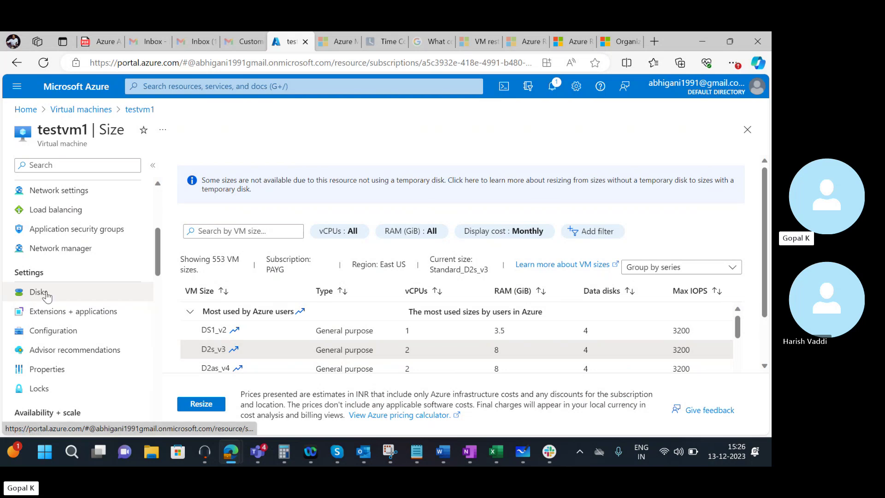
{"action": "left_click", "coordinate": [44, 293]}
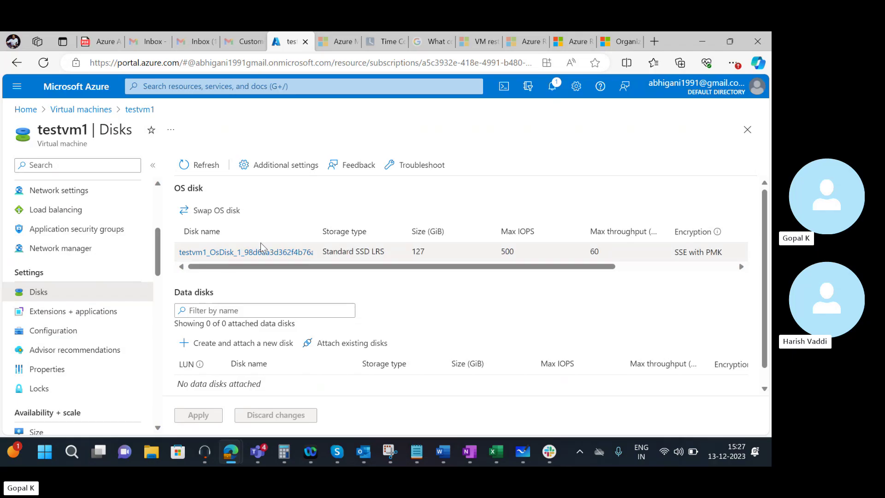
{"action": "left_click", "coordinate": [281, 253]}
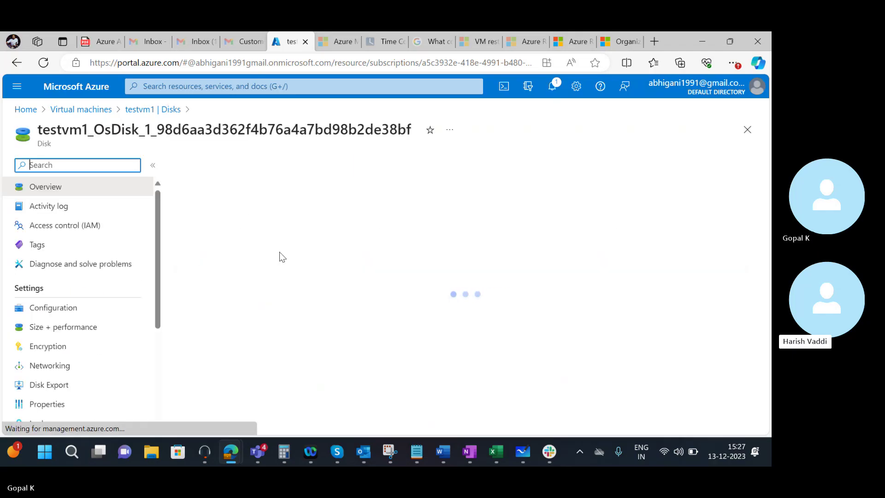
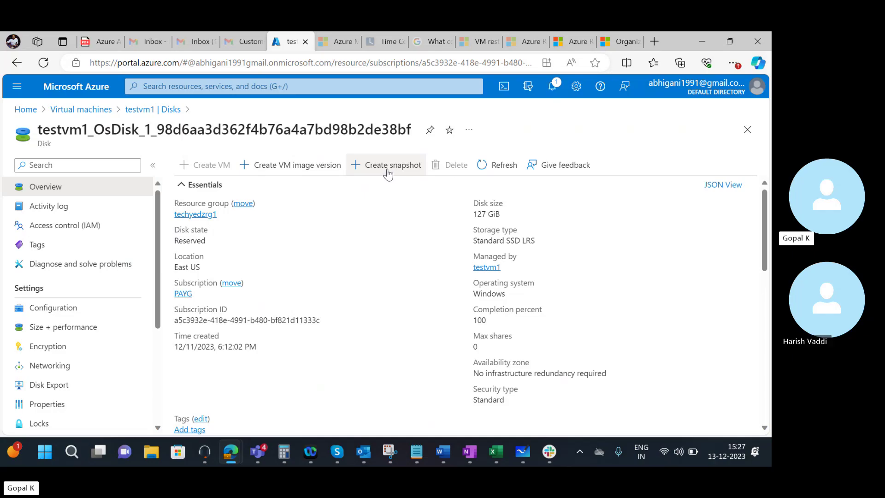
Step: Start a snapshot of the testvm1 OS disk, name it "snap1" and set its storage type to Standard HDD
{"action": "left_click", "coordinate": [388, 165]}
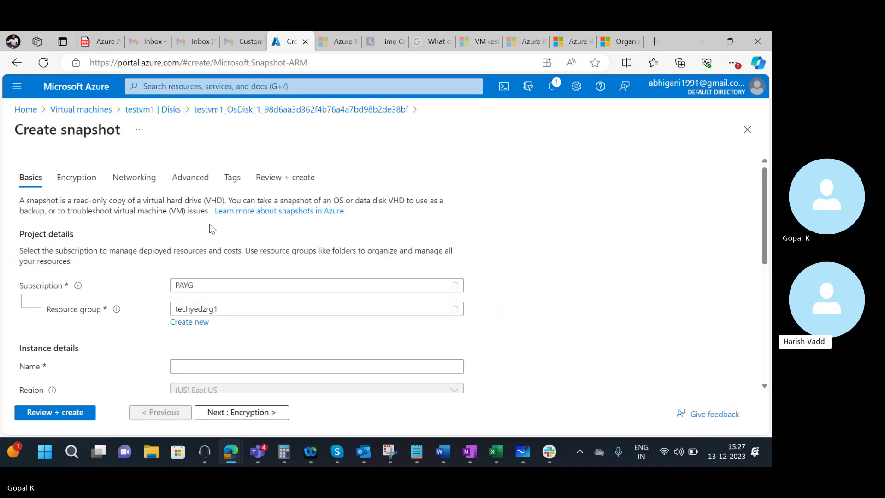
{"action": "left_click", "coordinate": [217, 365]}
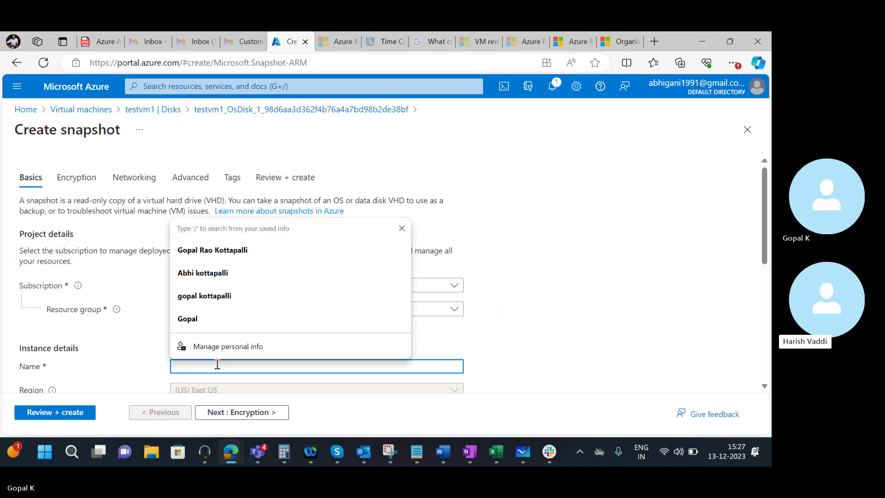
{"action": "type", "text": "snap1"}
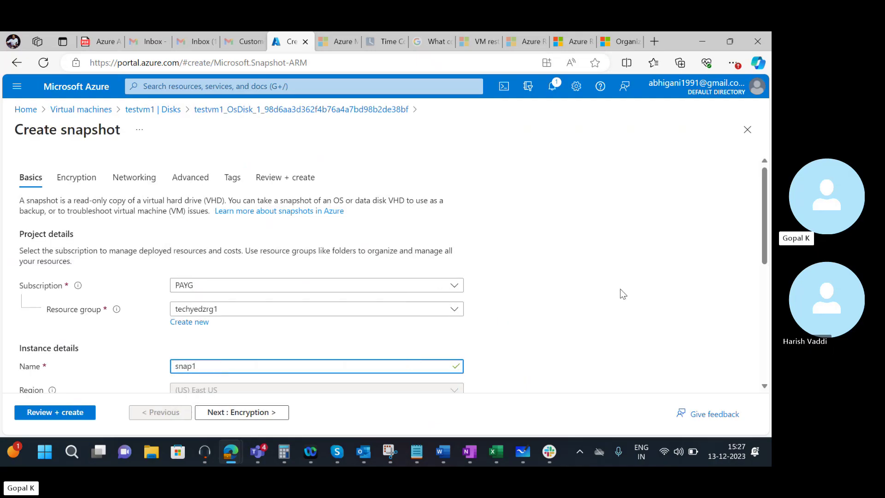
{"action": "scroll", "coordinate": [770, 199], "scroll_direction": "down", "scroll_amount": 7}
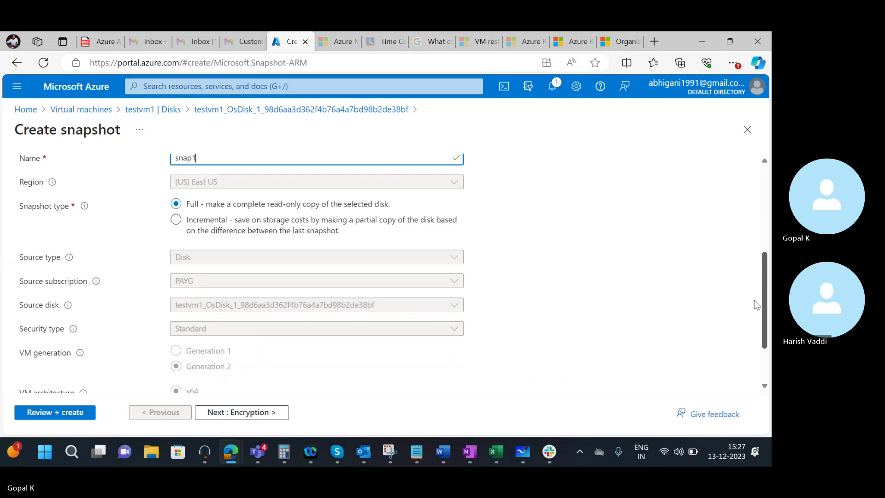
{"action": "left_click", "coordinate": [316, 360]}
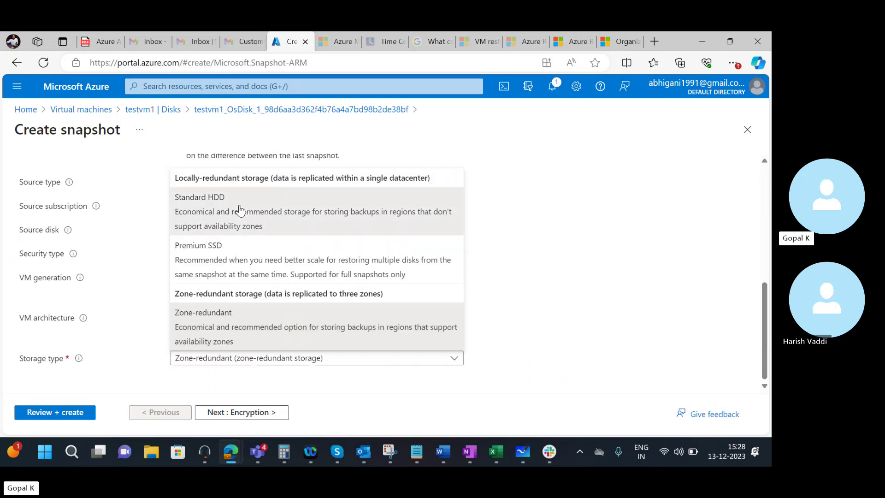
{"action": "left_click", "coordinate": [241, 209]}
Step: Check the snapshot's encryption and networking settings, then validate and create the snapshot
{"action": "left_click", "coordinate": [245, 412]}
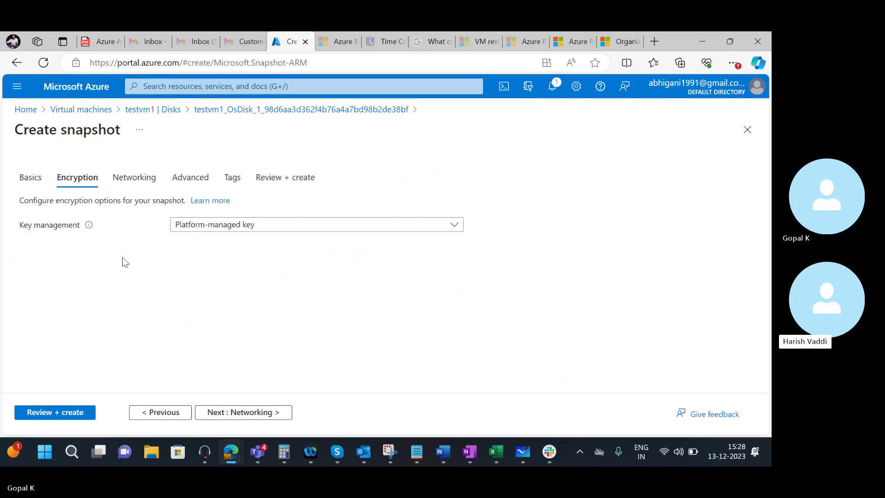
{"action": "left_click", "coordinate": [137, 185]}
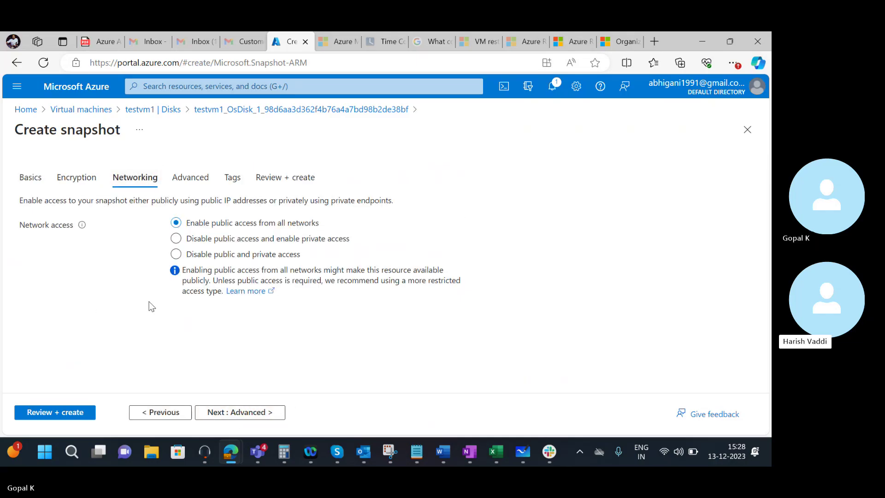
{"action": "left_click", "coordinate": [61, 418]}
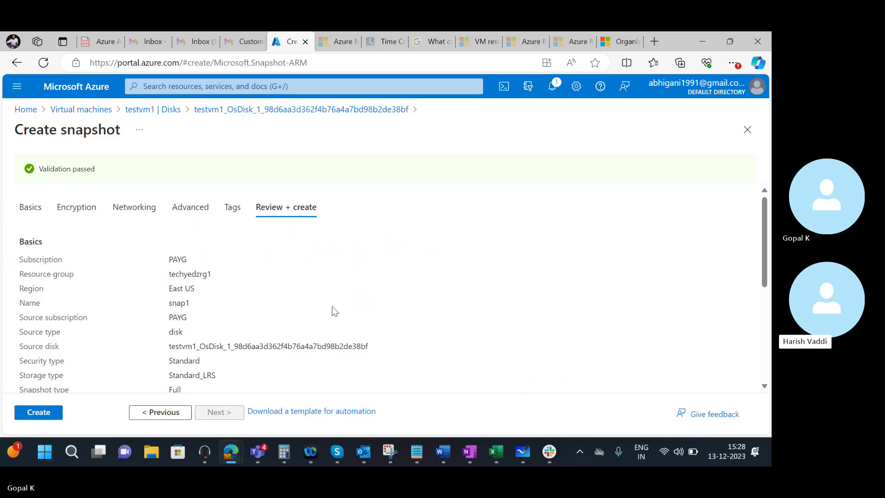
{"action": "left_click", "coordinate": [45, 413]}
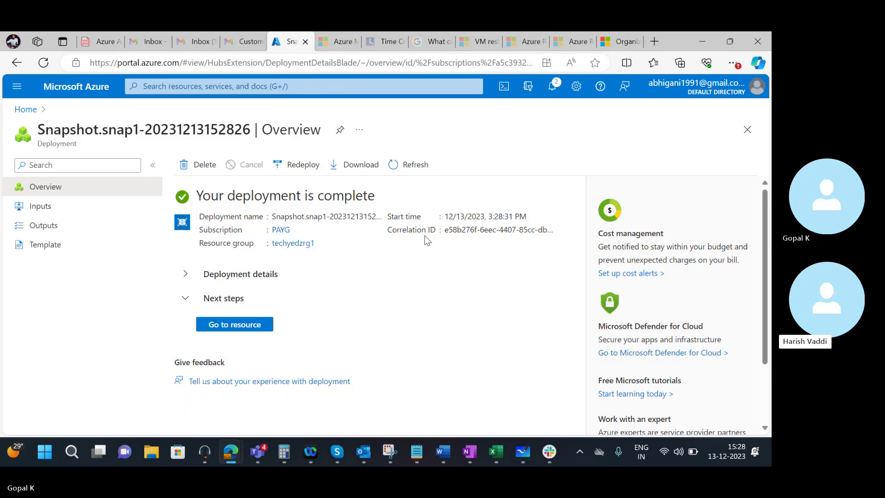
Step: Open the snap1 snapshot and create a managed disk named "backupdisk1" from it with the default settings
{"action": "left_click", "coordinate": [235, 324]}
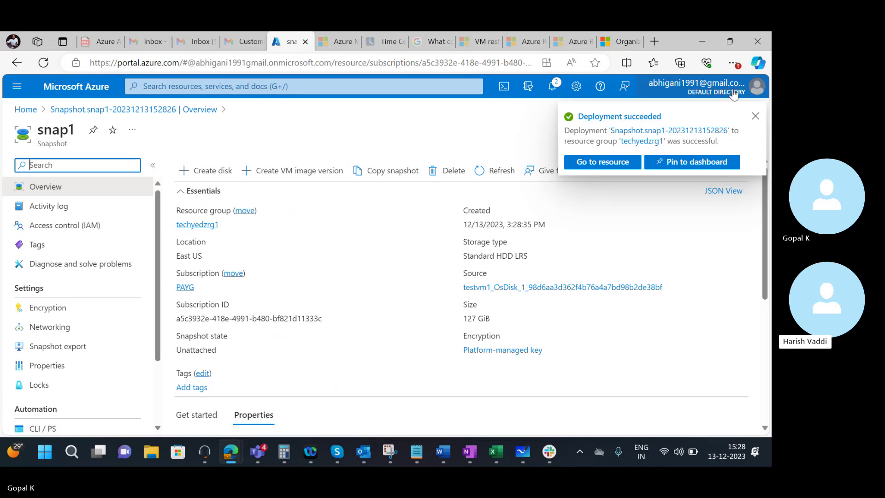
{"action": "left_click", "coordinate": [752, 119]}
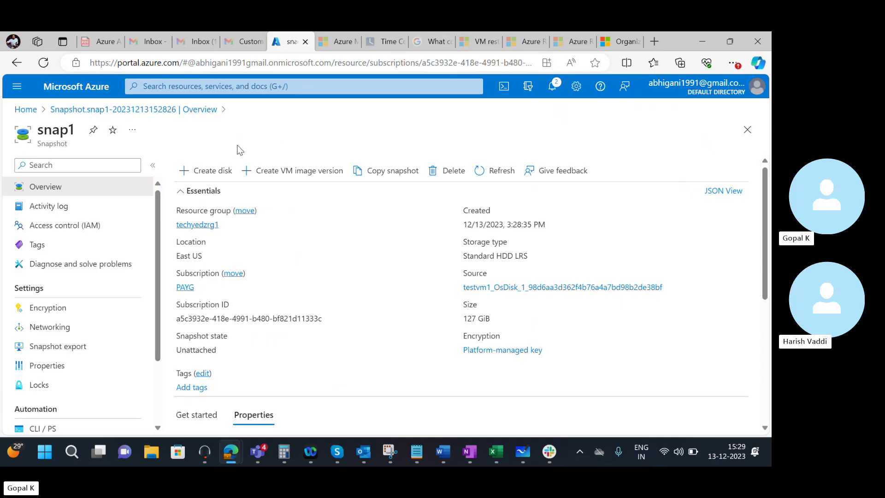
{"action": "left_click", "coordinate": [219, 176]}
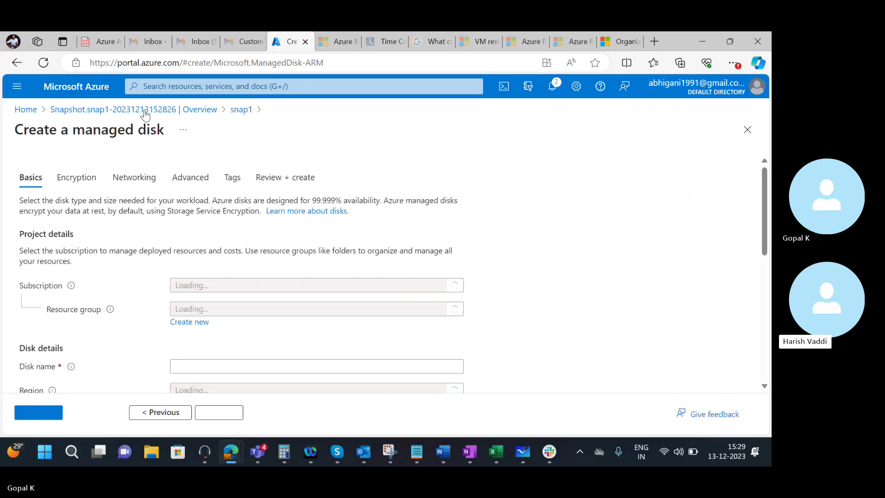
{"action": "left_click", "coordinate": [211, 362]}
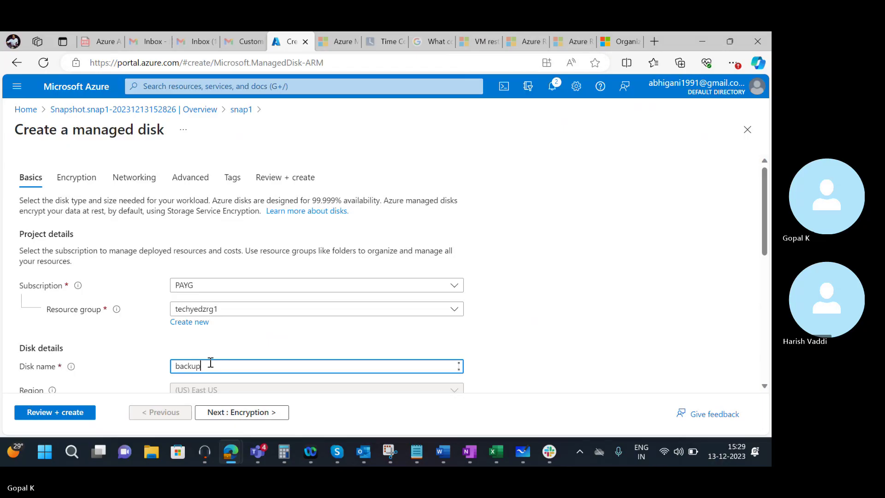
{"action": "type", "text": "backupdisk1"}
{"action": "left_click_drag", "start_coordinate": [765, 219], "coordinate": [756, 355]}
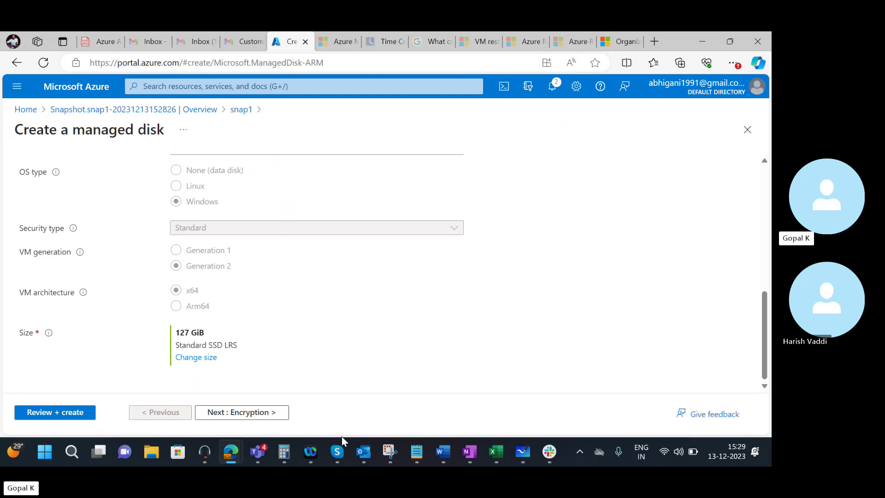
{"action": "left_click", "coordinate": [44, 419]}
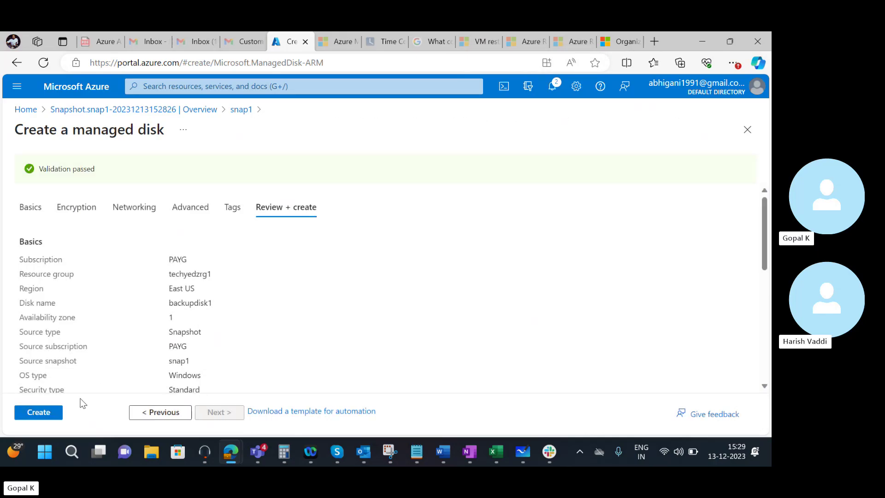
{"action": "left_click", "coordinate": [39, 412]}
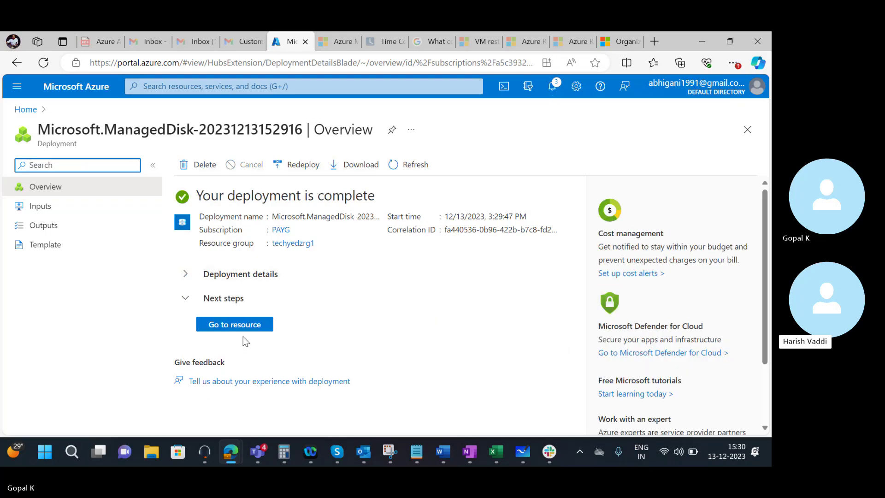
Step: Open backupdisk1 and view the form for creating a virtual machine from it
{"action": "left_click", "coordinate": [256, 327]}
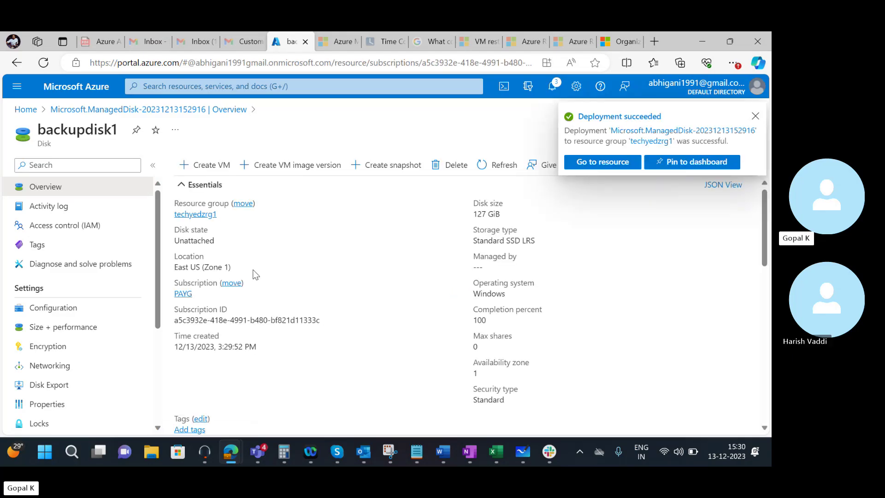
{"action": "left_click", "coordinate": [218, 171]}
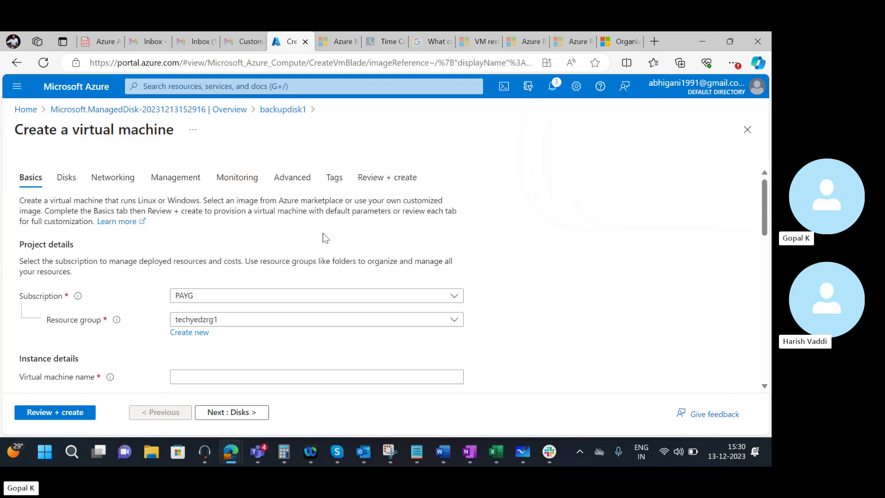
{"action": "left_click", "coordinate": [324, 375]}
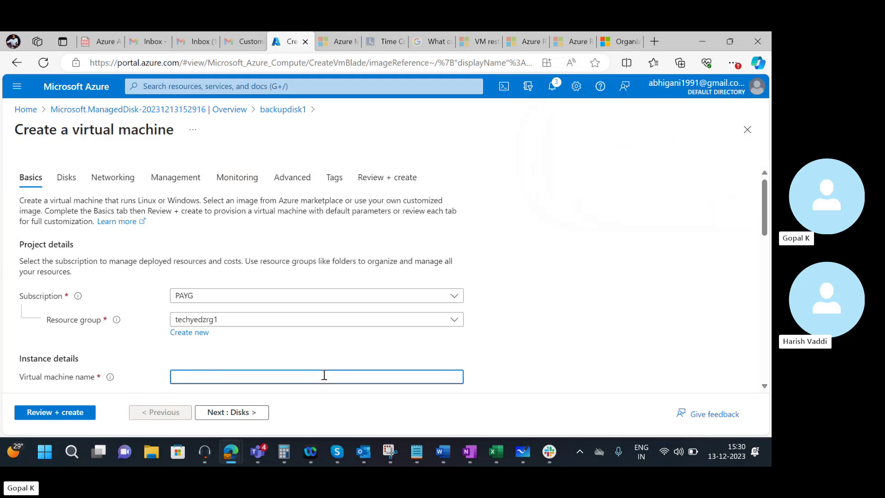
{"action": "left_click", "coordinate": [552, 87]}
{"action": "left_click", "coordinate": [552, 86]}
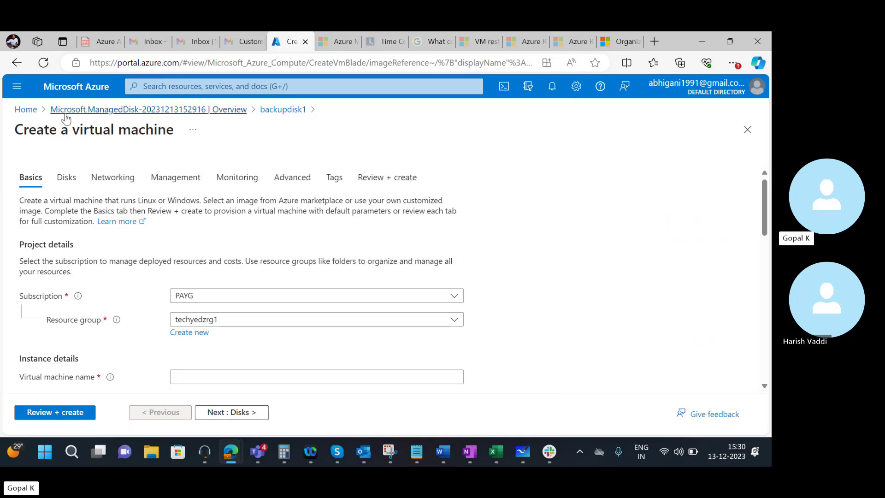
Step: Leave the virtual machine form for the portal home page, search for "all" and open All resources
{"action": "left_click", "coordinate": [25, 109]}
{"action": "left_click", "coordinate": [183, 84]}
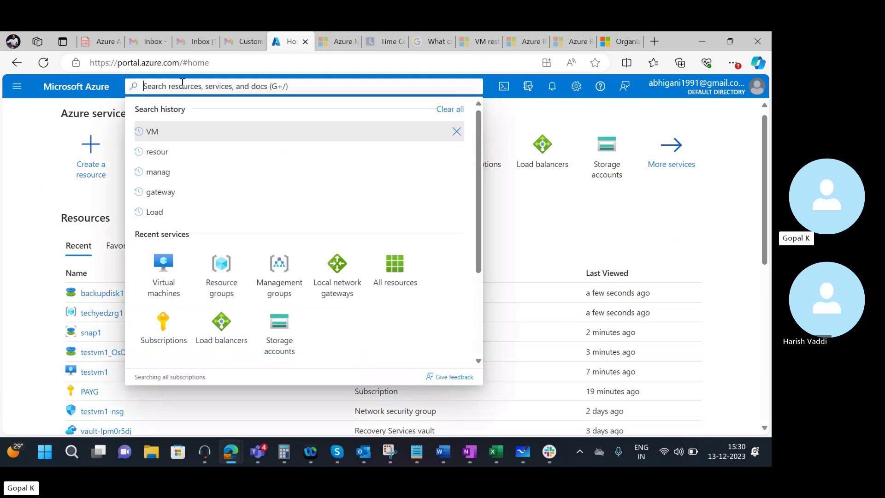
{"action": "type", "text": "all"}
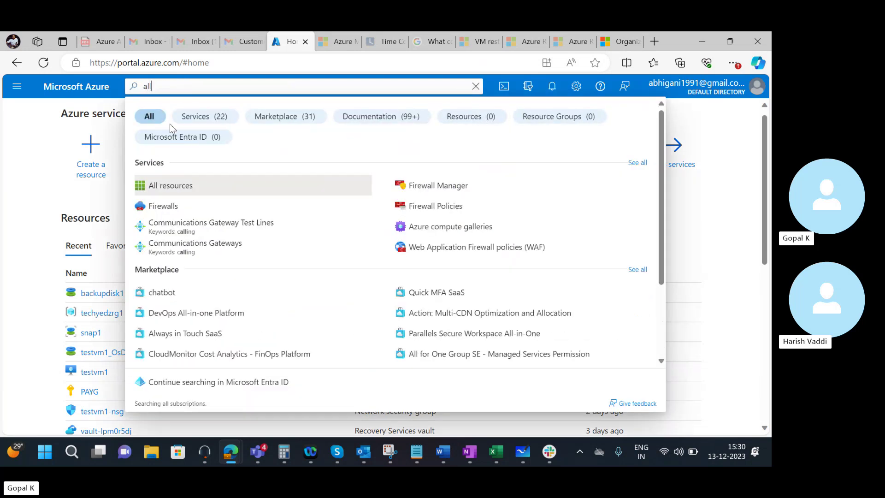
{"action": "left_click", "coordinate": [180, 184]}
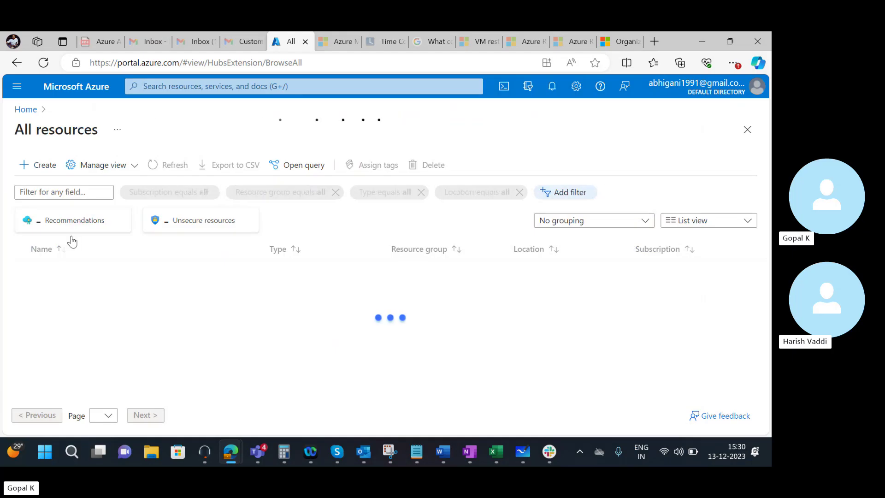
Step: Delete the backupdisk1 disk and the snap1 snapshot, confirming the deletion with "delete"
{"action": "left_click", "coordinate": [21, 270]}
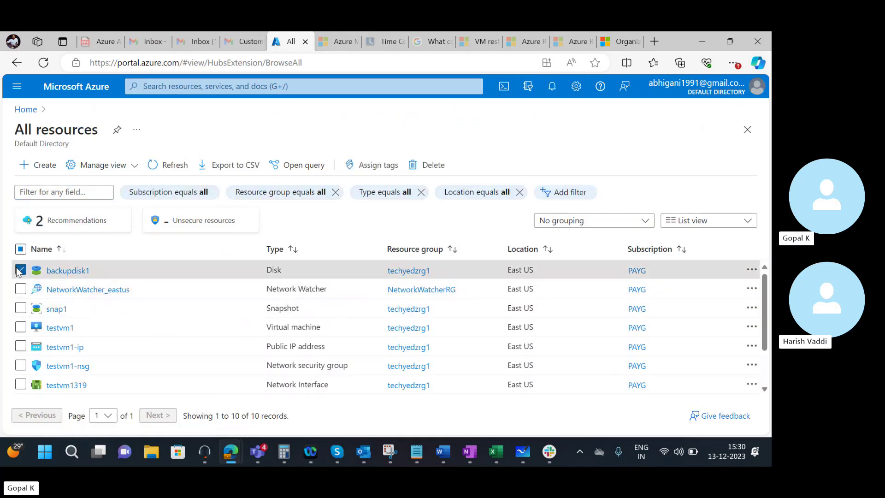
{"action": "left_click", "coordinate": [20, 309]}
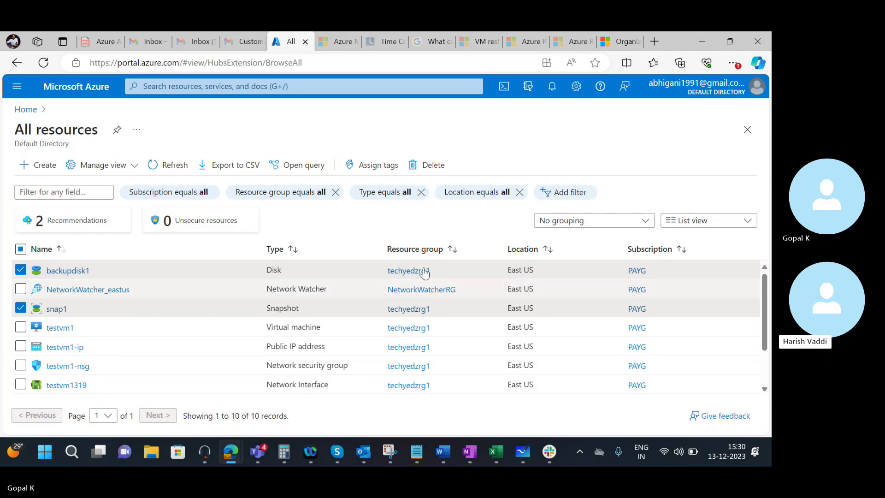
{"action": "left_click", "coordinate": [422, 165]}
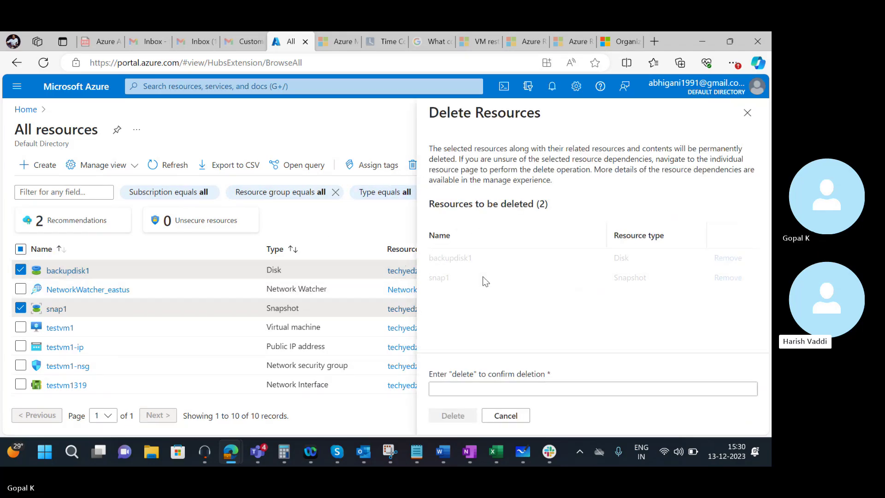
{"action": "left_click", "coordinate": [457, 388]}
{"action": "type", "text": "de"}
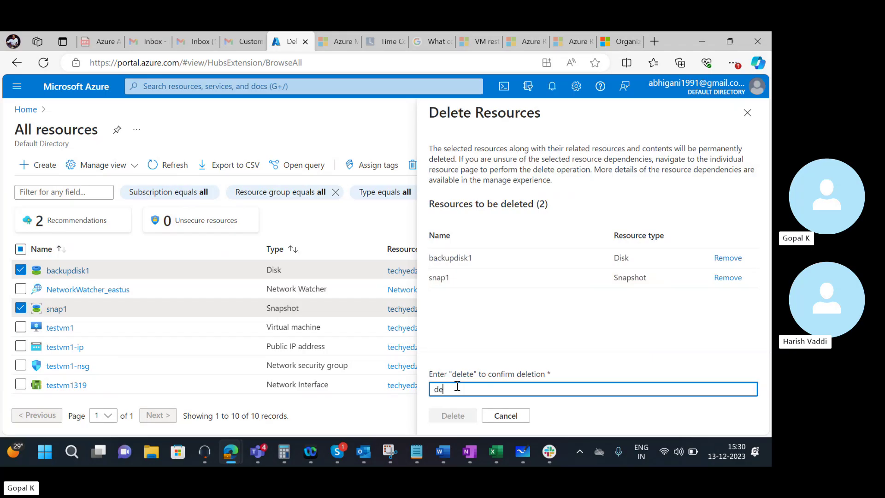
{"action": "type", "text": "lete"}
{"action": "left_click", "coordinate": [451, 413]}
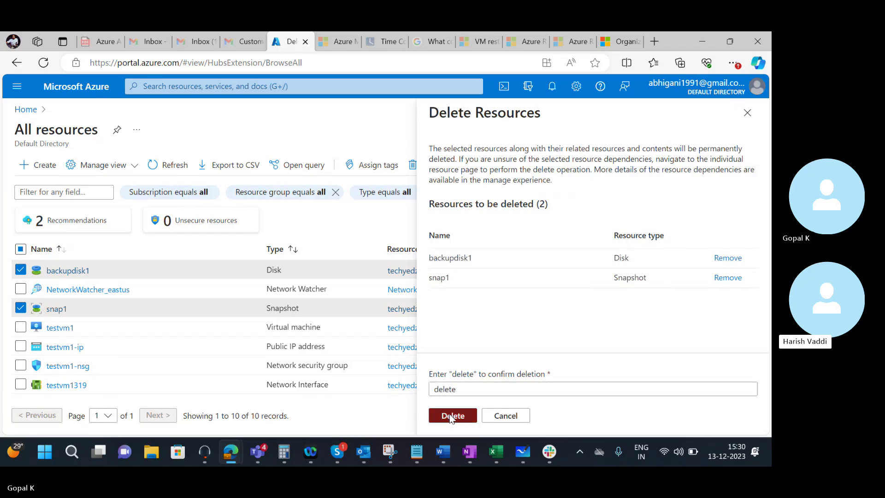
{"action": "left_click", "coordinate": [593, 315]}
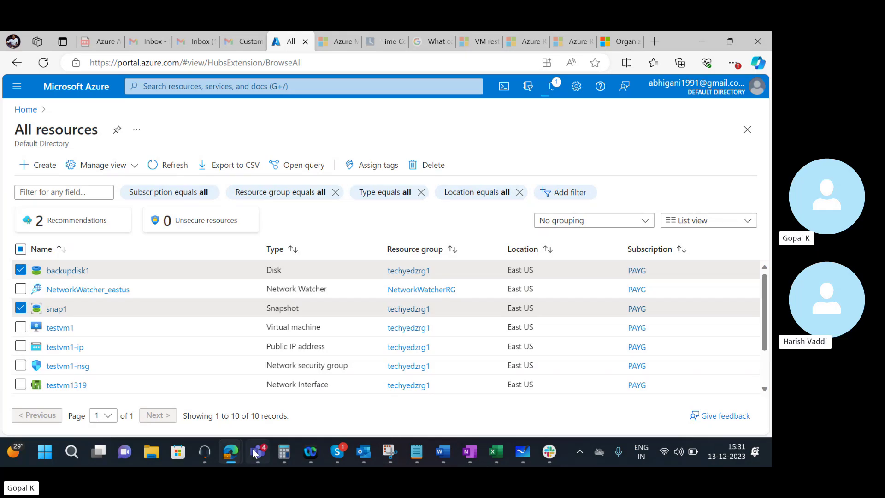
Step: Switch to the Skype call window and open the options for stopping screen sharing
{"action": "mouse_move", "coordinate": [264, 453]}
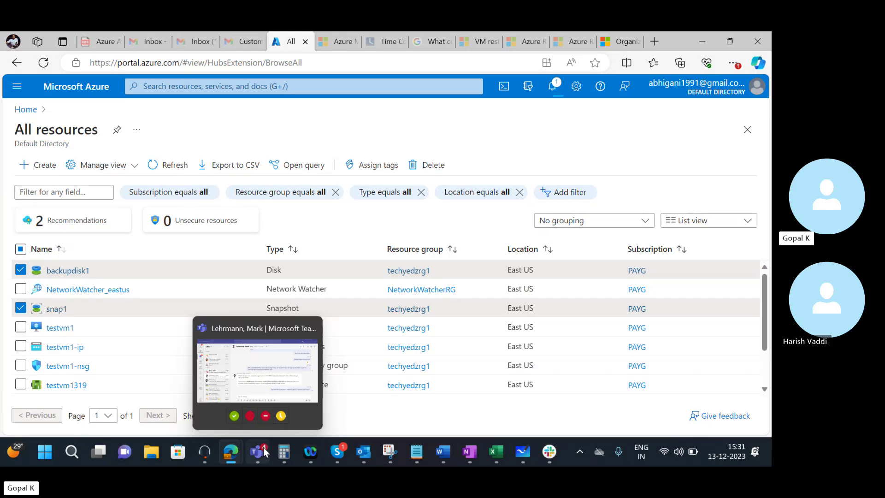
{"action": "mouse_move", "coordinate": [336, 461]}
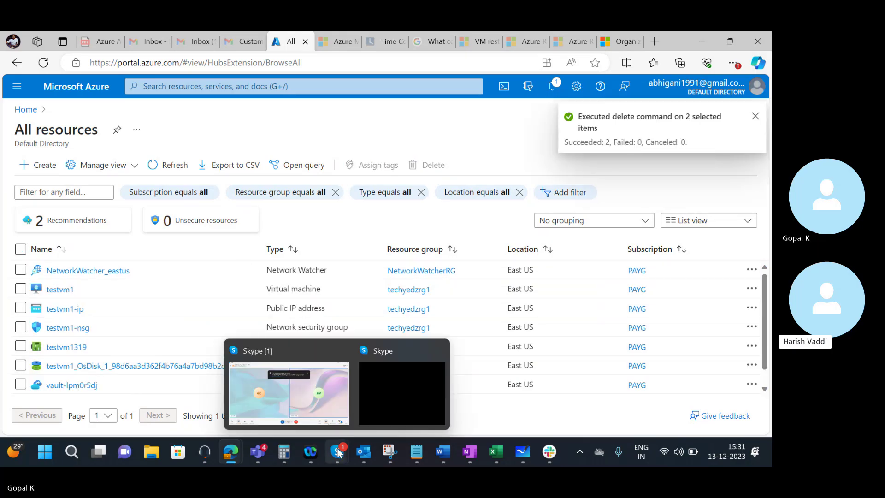
{"action": "left_click", "coordinate": [298, 373]}
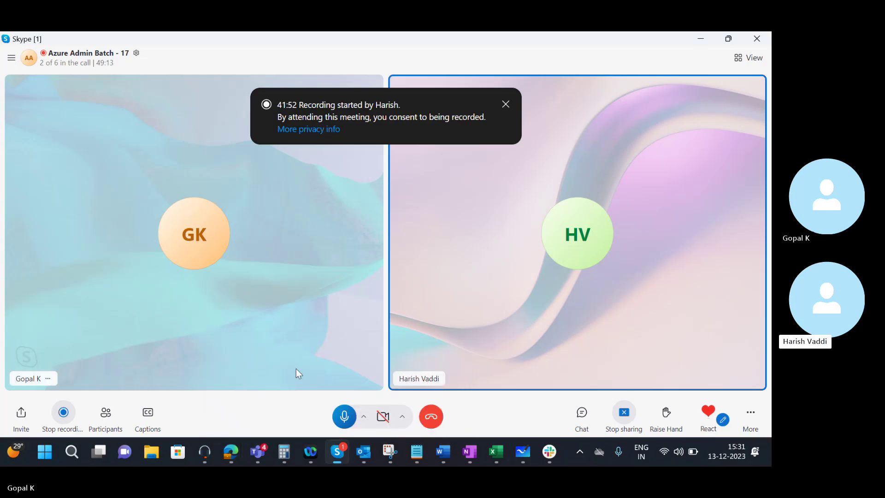
{"action": "left_click", "coordinate": [626, 413]}
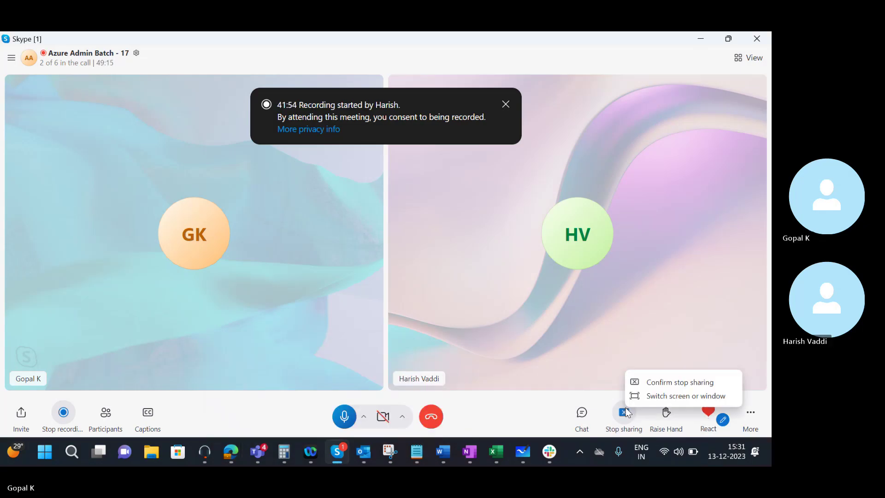